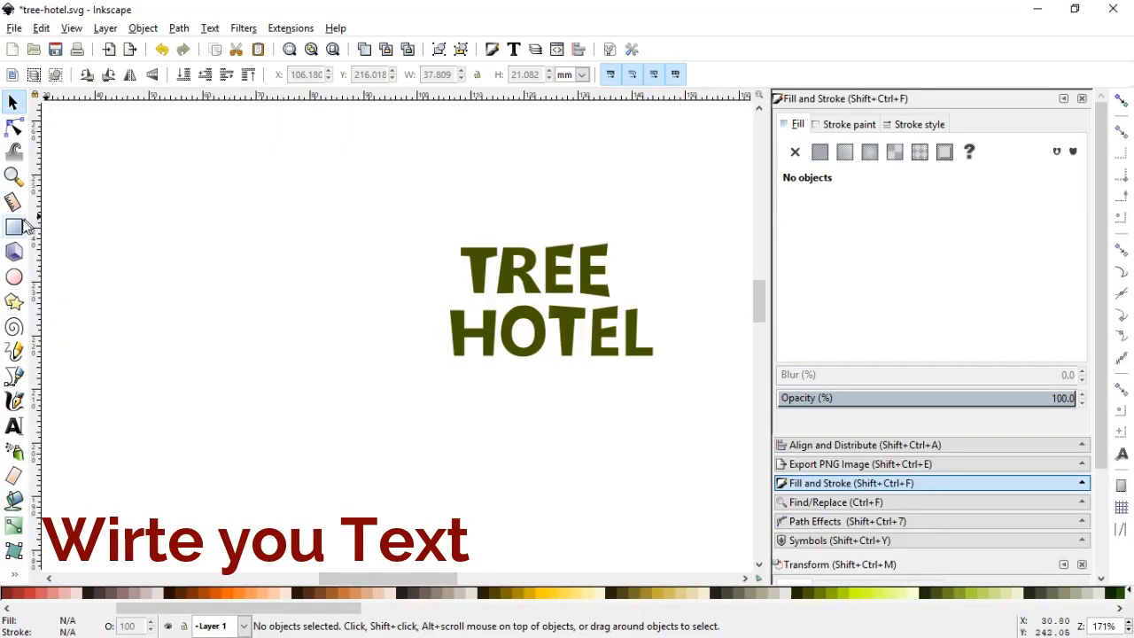
Draw a black rectangle about 48 by 31 mm beside the text, round its corners and convert it to a path.
{"action": "left_click", "coordinate": [19, 229]}
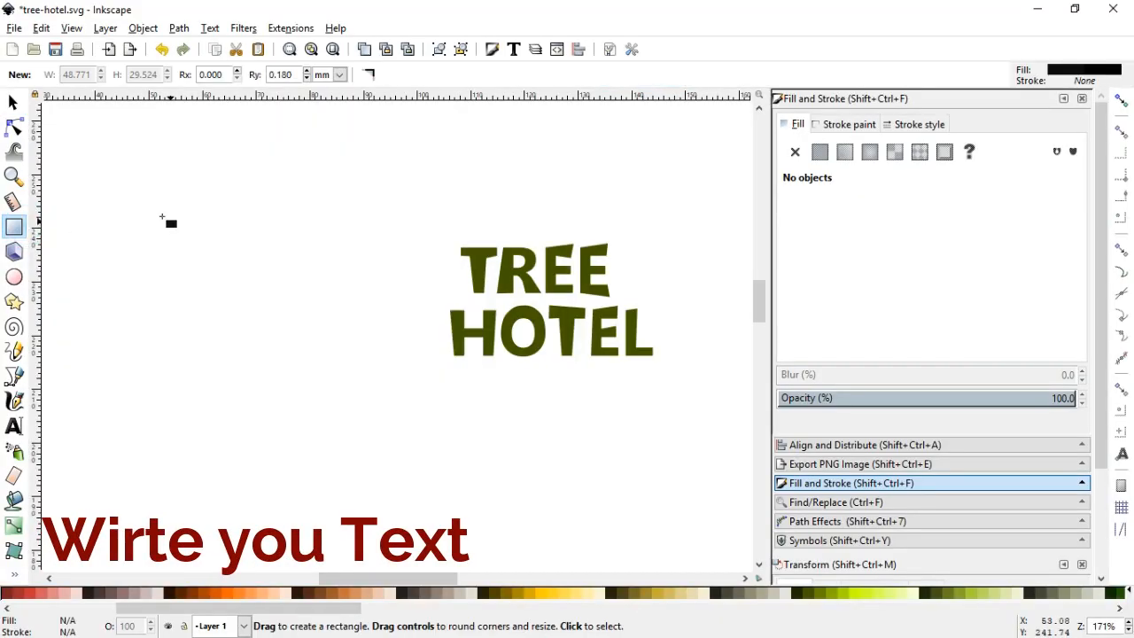
{"action": "left_click_drag", "start_coordinate": [160, 214], "coordinate": [417, 383]}
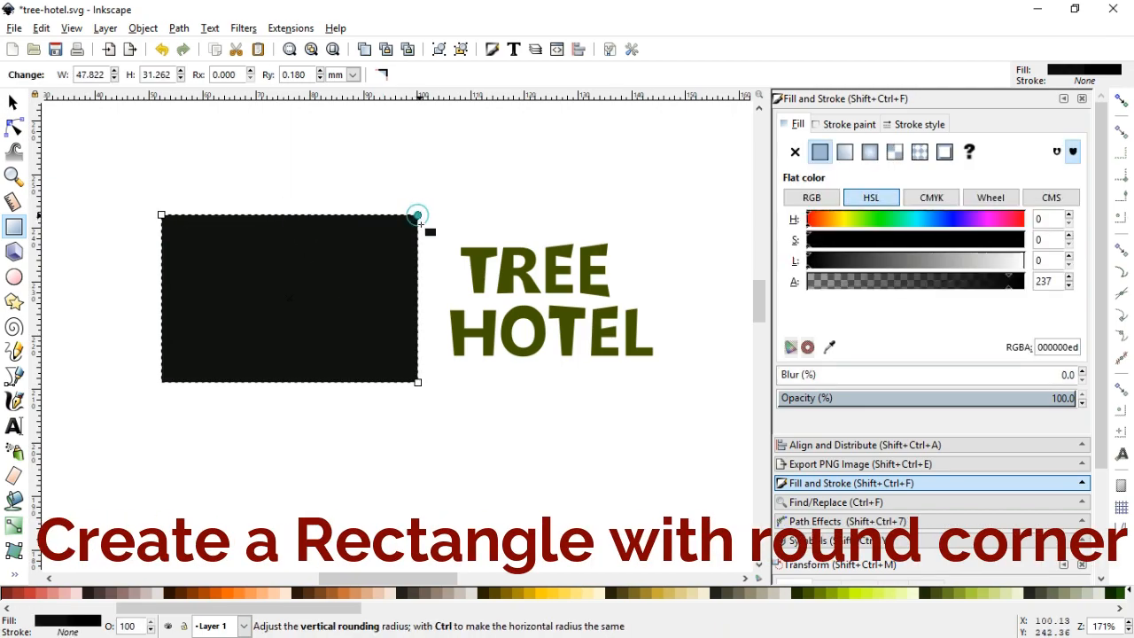
{"action": "left_click_drag", "start_coordinate": [418, 216], "coordinate": [418, 228]}
{"action": "left_click", "coordinate": [13, 103]}
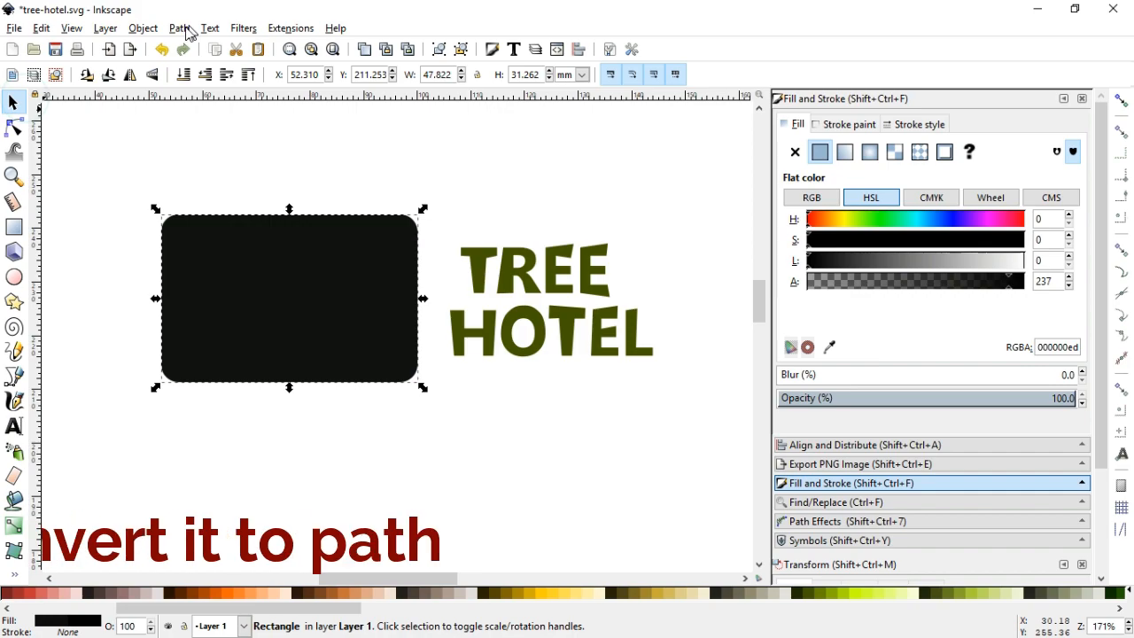
{"action": "left_click", "coordinate": [182, 30]}
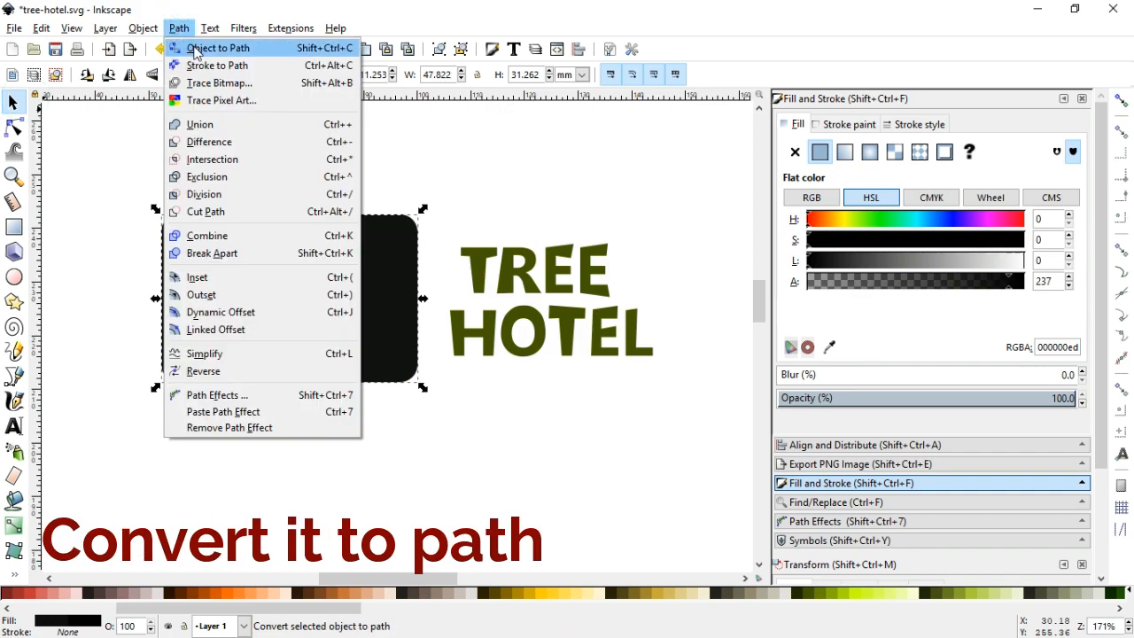
{"action": "left_click", "coordinate": [256, 54]}
Place the TREE HOTEL text over the rounded rectangle and recolour the rectangle brownish orange (aa4400).
{"action": "left_click_drag", "start_coordinate": [478, 267], "coordinate": [218, 263]}
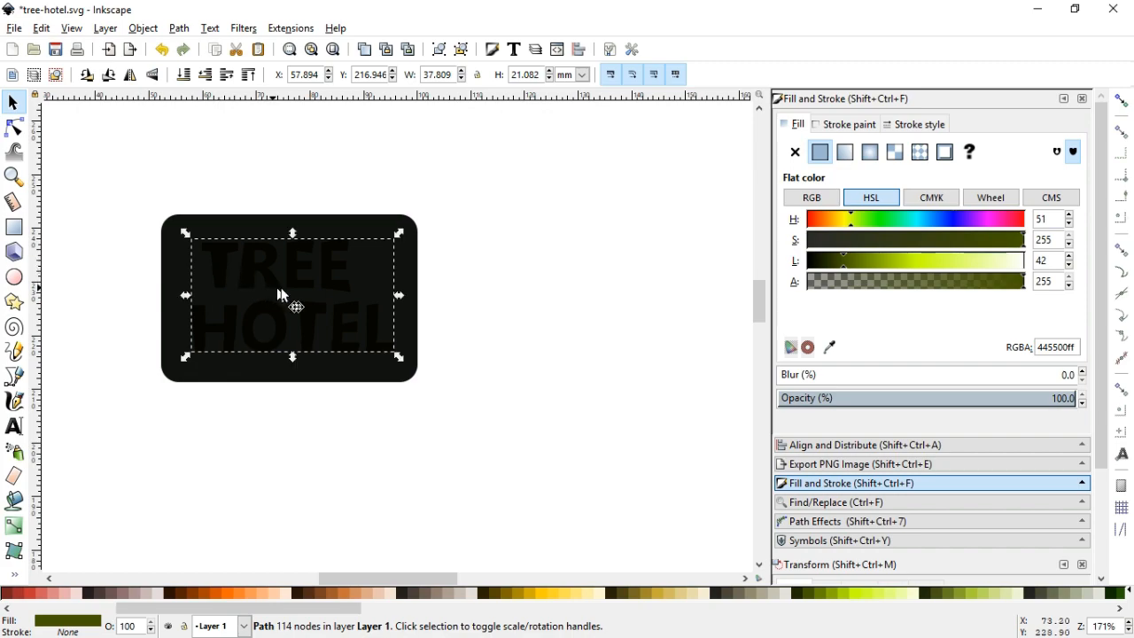
{"action": "left_click", "coordinate": [409, 277]}
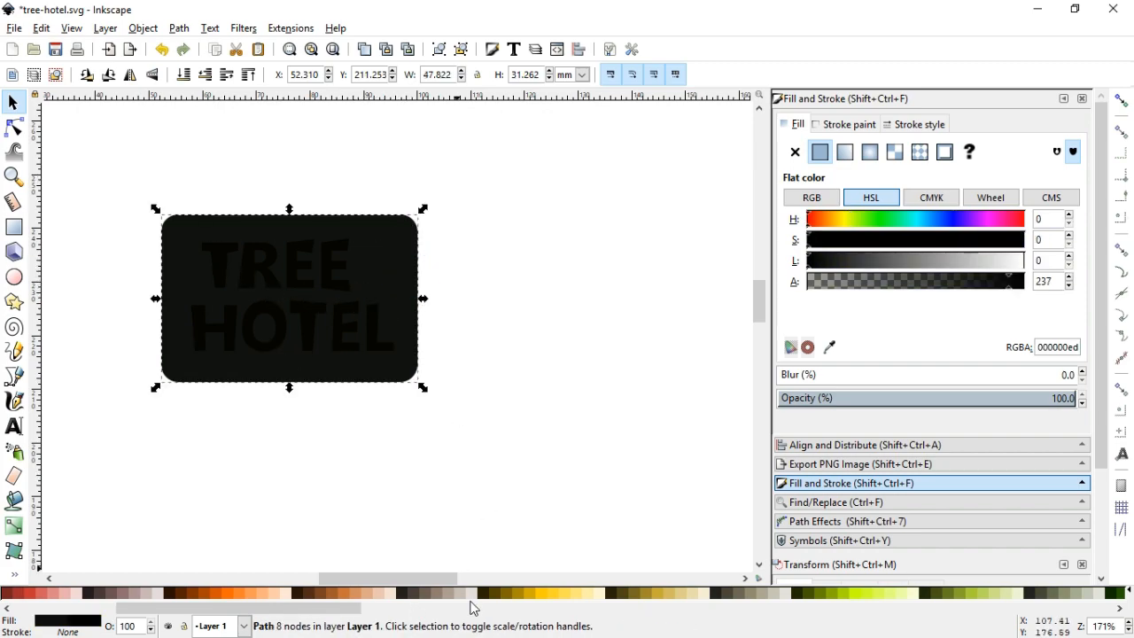
{"action": "left_click", "coordinate": [208, 593]}
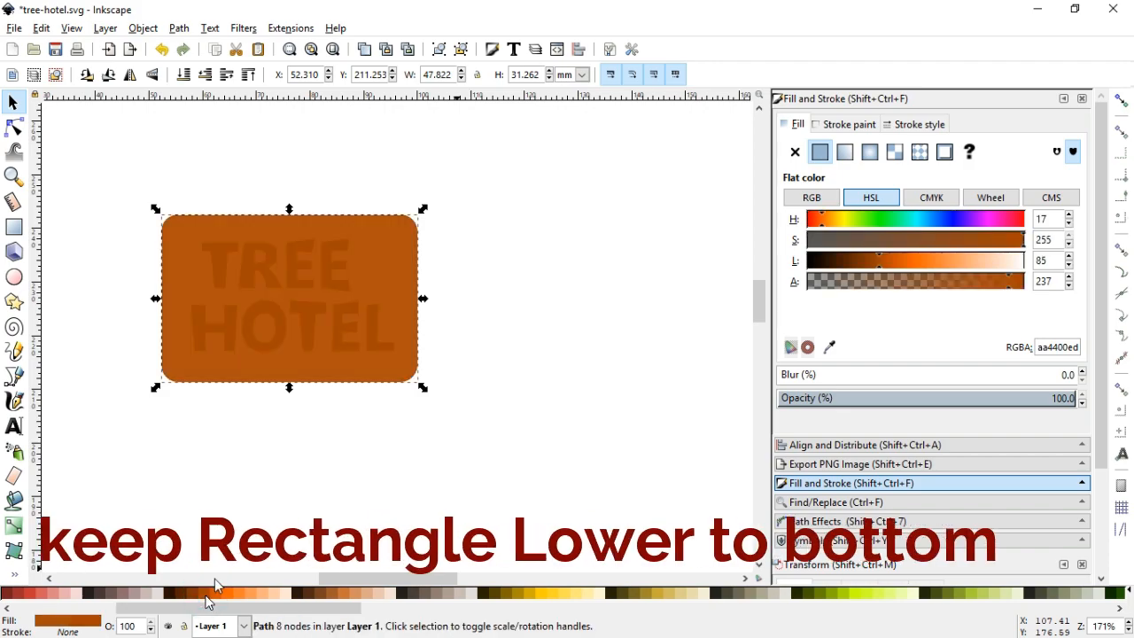
Lower the orange rectangle to the bottom of the stack, behind the TREE HOTEL text.
{"action": "left_click", "coordinate": [142, 28]}
{"action": "left_click", "coordinate": [208, 343]}
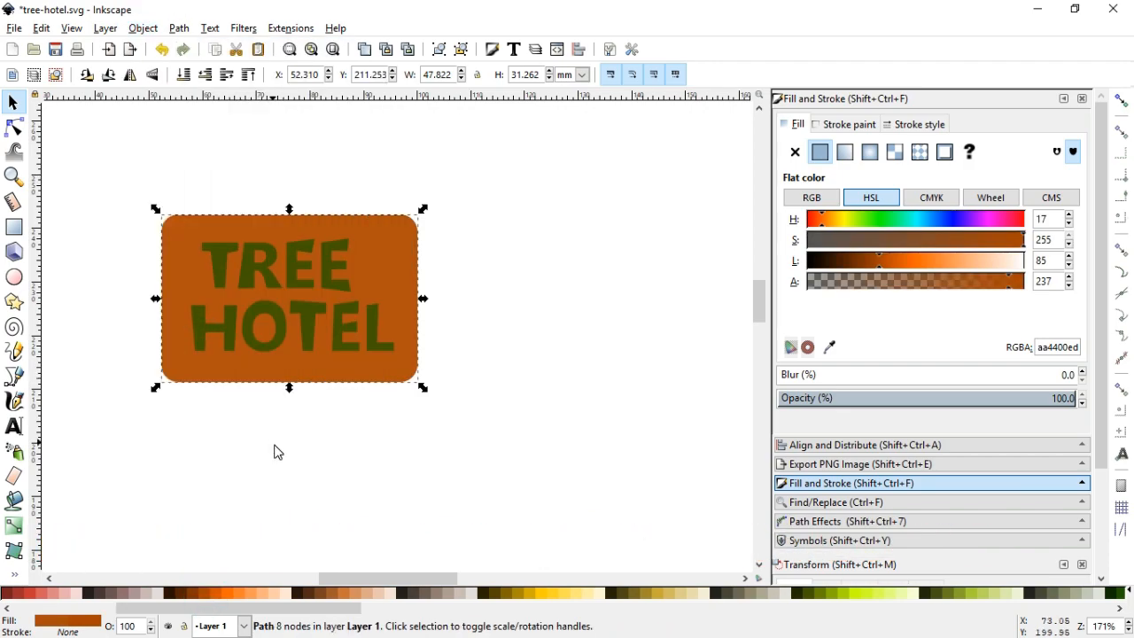
{"action": "left_click", "coordinate": [277, 452]}
Scale the orange rectangle down to about 40.7 by 26.6 mm and centre it around the text.
{"action": "left_click", "coordinate": [15, 176]}
{"action": "left_click_drag", "start_coordinate": [104, 179], "coordinate": [482, 423]}
{"action": "left_click", "coordinate": [16, 105]}
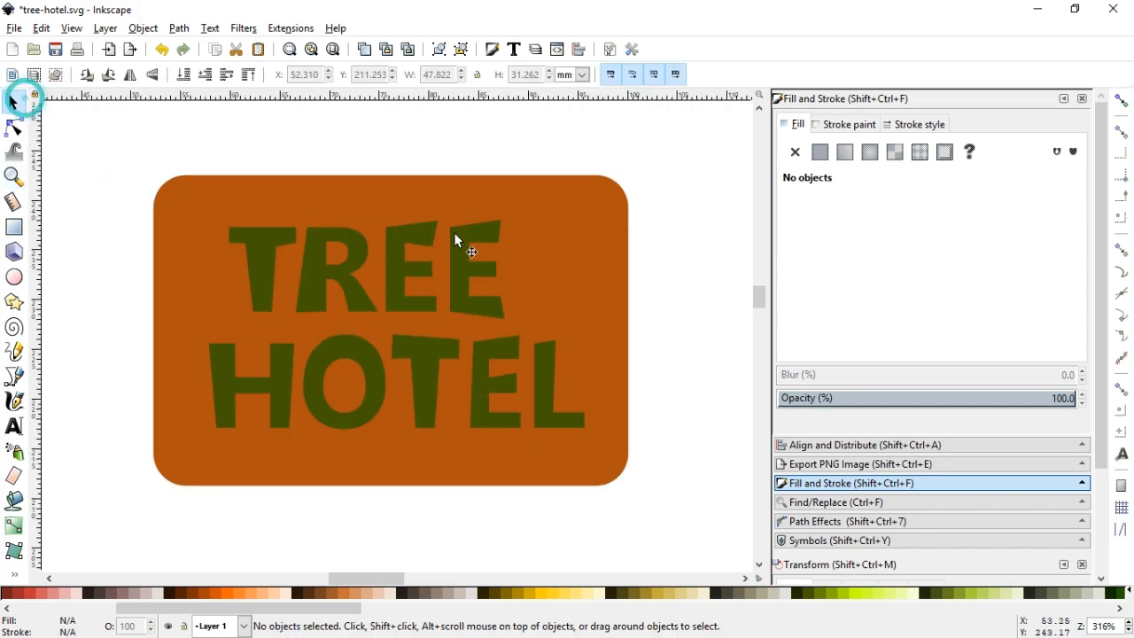
{"action": "left_click", "coordinate": [571, 236]}
{"action": "left_click_drag", "start_coordinate": [632, 487], "coordinate": [612, 468]}
{"action": "left_click_drag", "start_coordinate": [485, 459], "coordinate": [484, 445]}
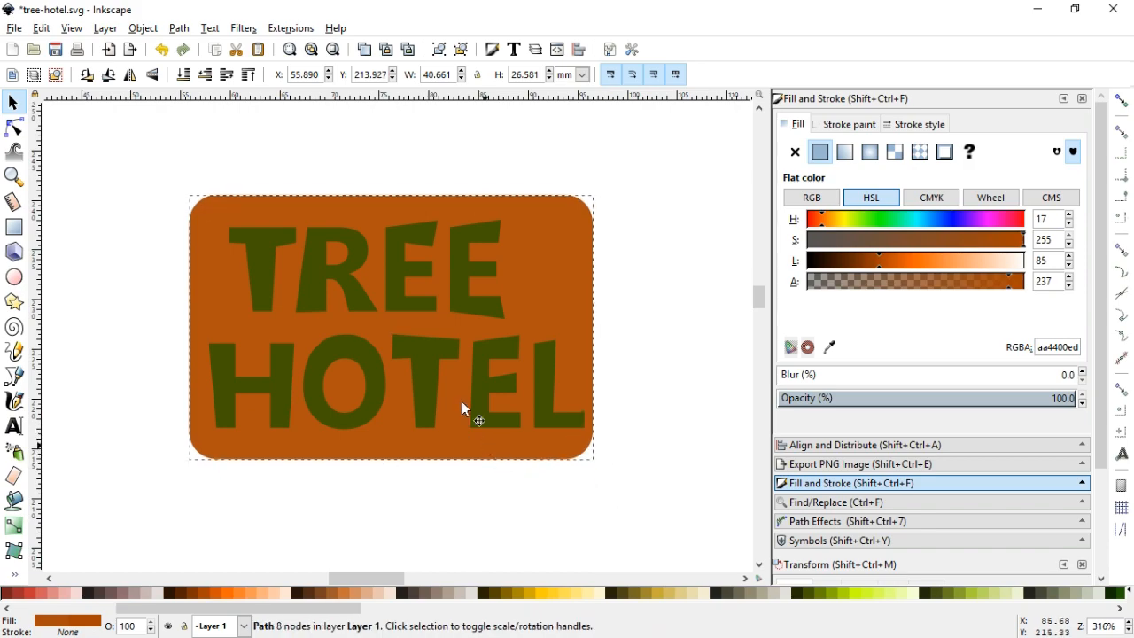
Insert nodes on the rectangle's left edge and pull them inward to form a notch between TREE and HOTEL.
{"action": "left_click", "coordinate": [14, 127]}
{"action": "left_click", "coordinate": [189, 253]}
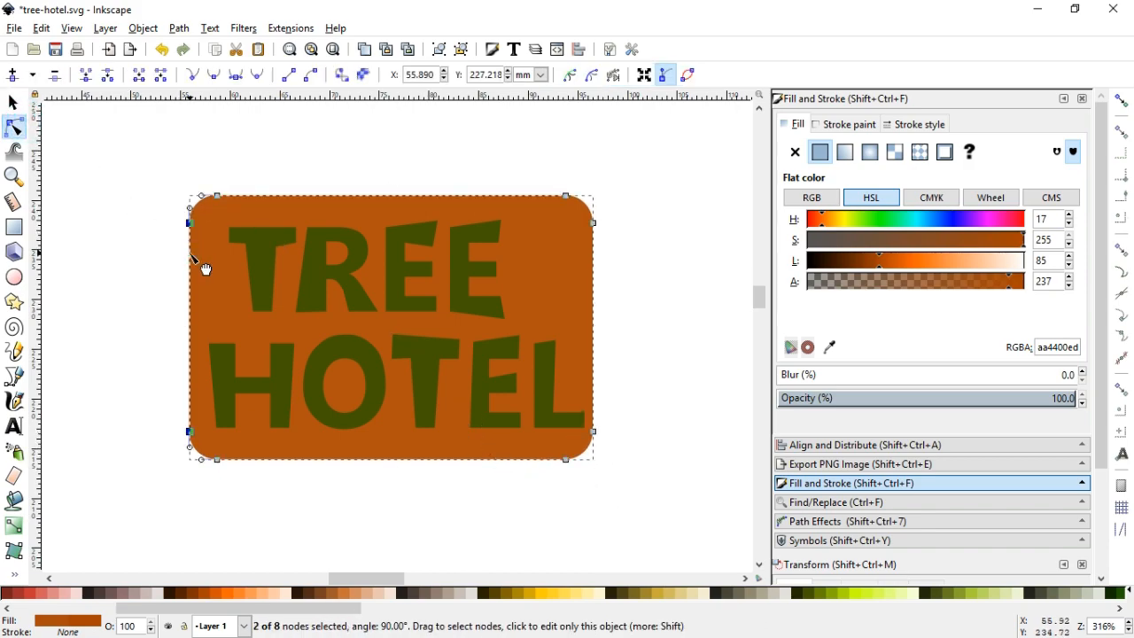
{"action": "double_click", "coordinate": [187, 271]}
{"action": "left_click_drag", "start_coordinate": [186, 271], "coordinate": [196, 348]}
{"action": "double_click", "coordinate": [219, 310]}
{"action": "double_click", "coordinate": [220, 320]}
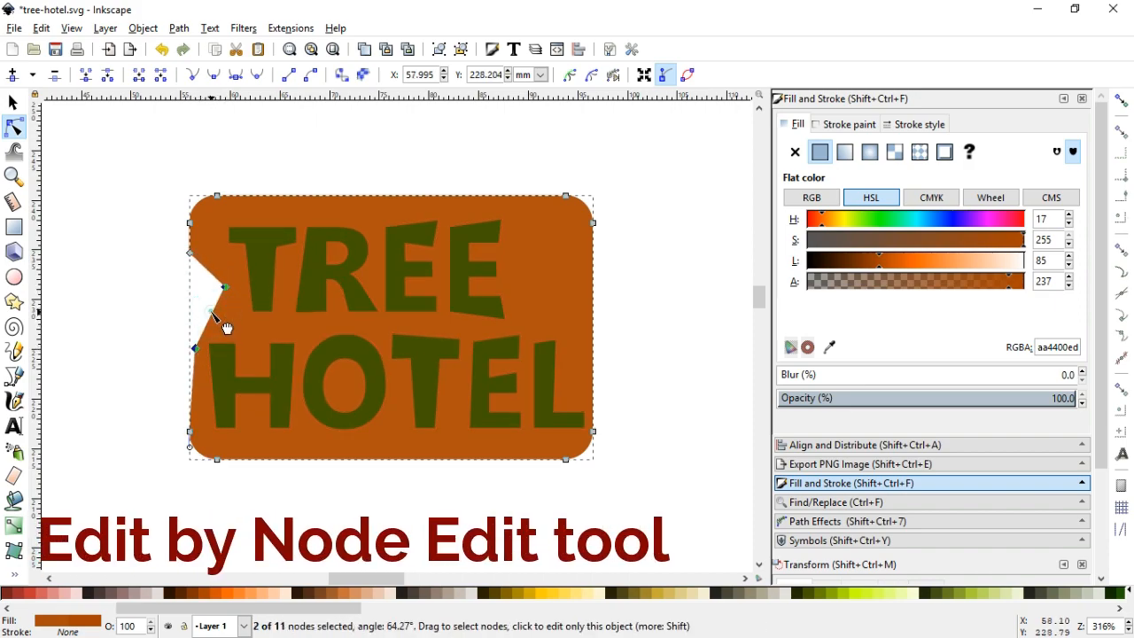
{"action": "left_click_drag", "start_coordinate": [188, 254], "coordinate": [194, 251]}
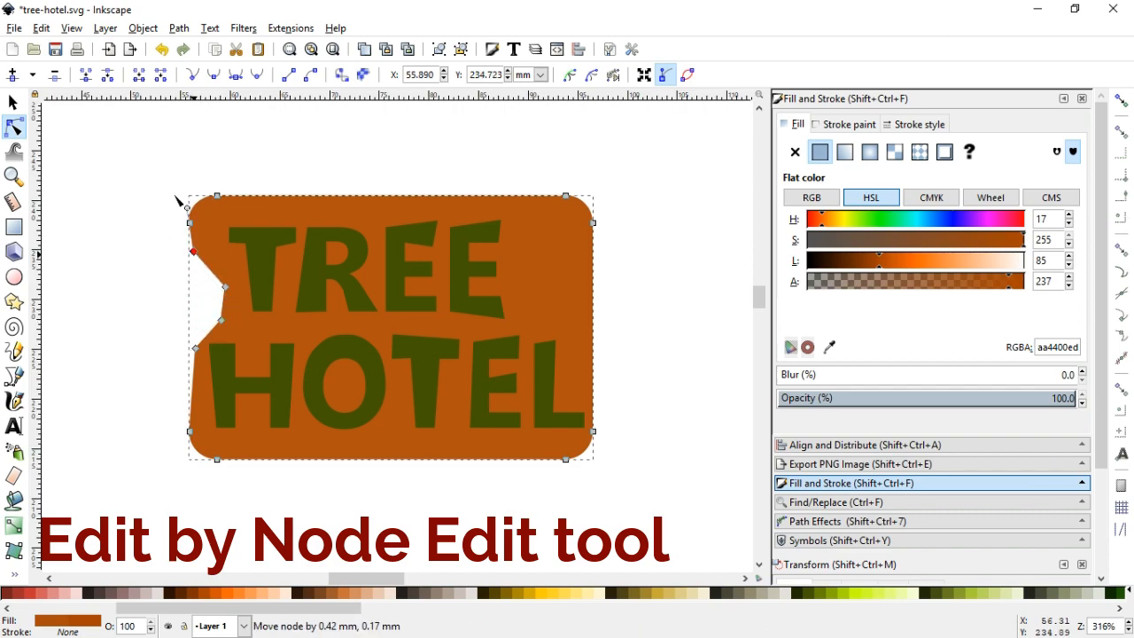
Shift the rectangle's upper-left corner nodes inward and move the notch's upper node slightly toward the text.
{"action": "left_click_drag", "start_coordinate": [152, 156], "coordinate": [203, 234]}
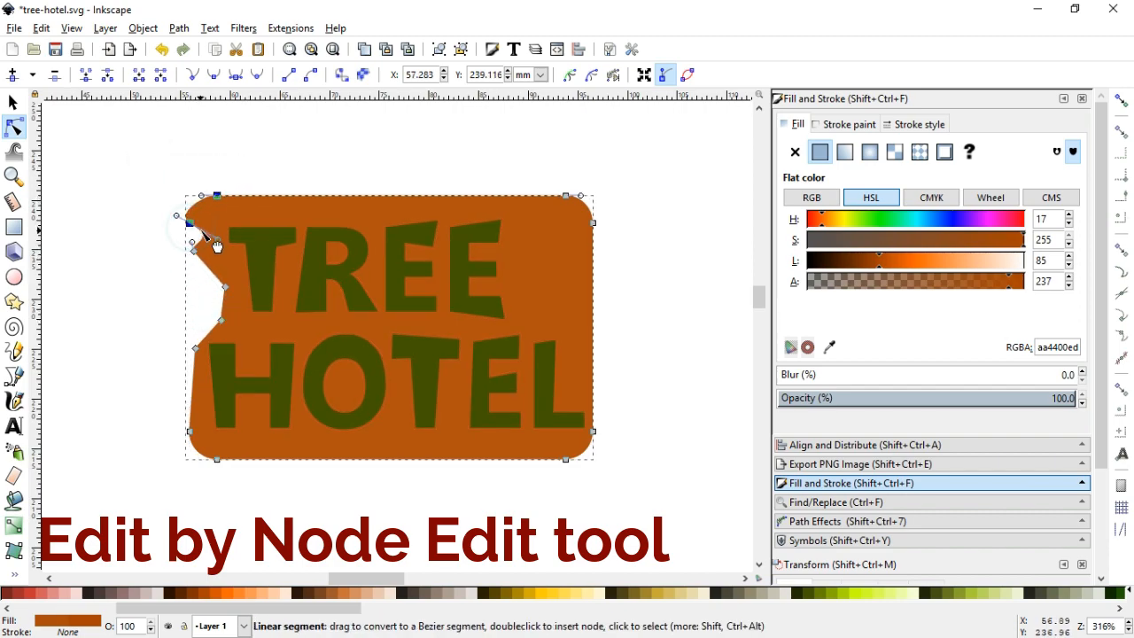
{"action": "key", "text": "ctrl+z"}
{"action": "left_click_drag", "start_coordinate": [153, 155], "coordinate": [236, 206]}
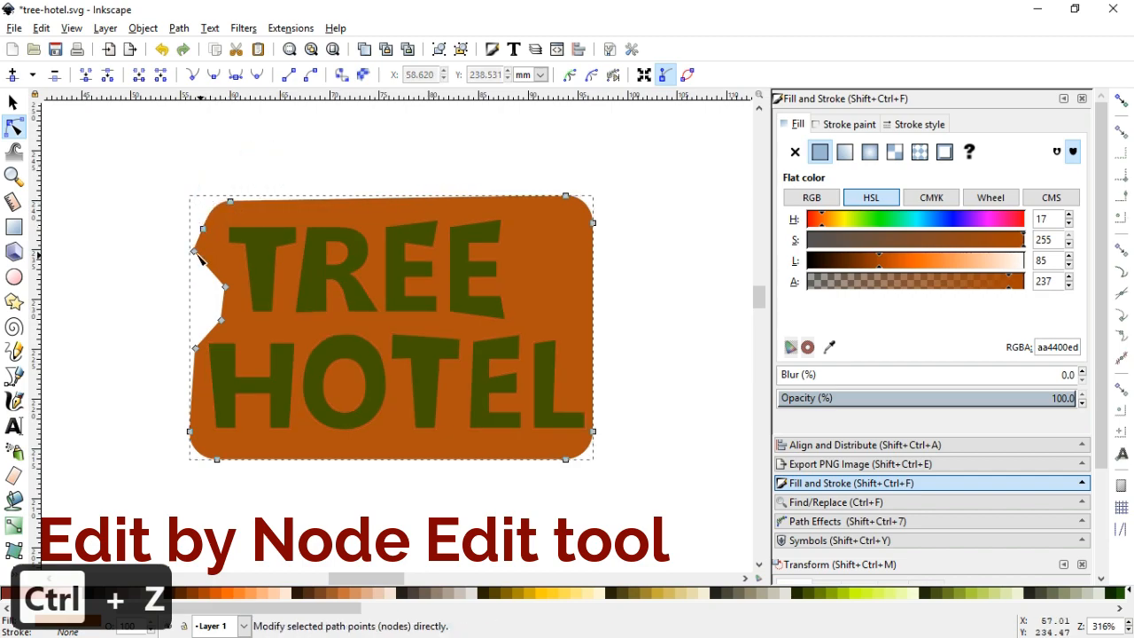
{"action": "left_click_drag", "start_coordinate": [196, 254], "coordinate": [201, 257]}
Add nodes along the shape's top edge as alternating peaks and dips, and bring the upper-right corner in toward the text.
{"action": "left_click", "coordinate": [299, 197]}
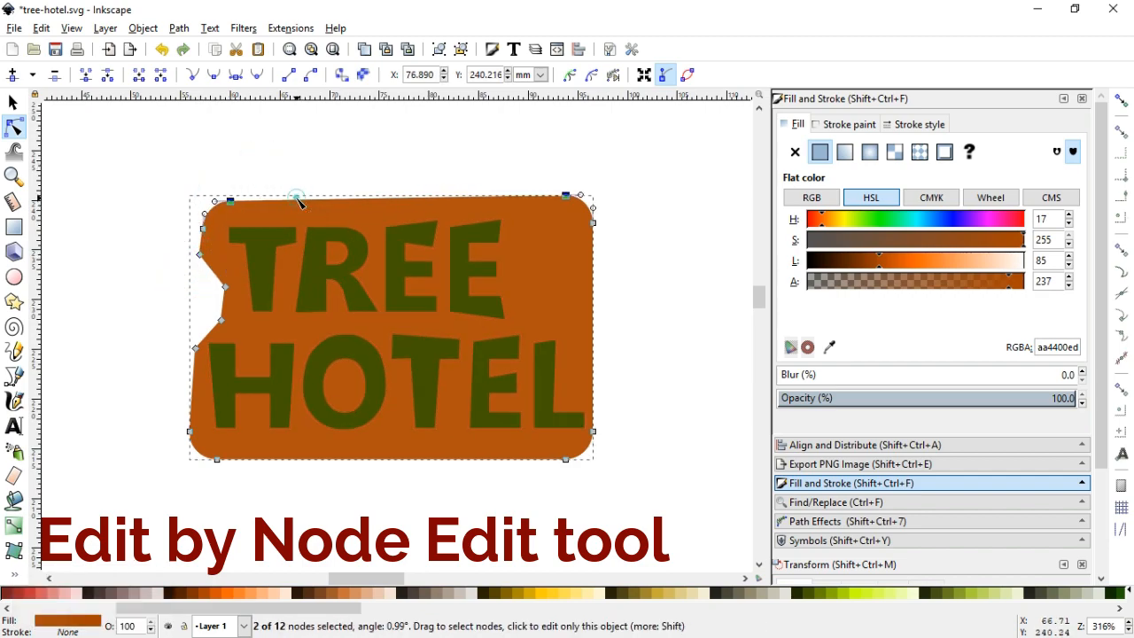
{"action": "left_click_drag", "start_coordinate": [298, 198], "coordinate": [571, 253]}
{"action": "double_click", "coordinate": [323, 190]}
{"action": "double_click", "coordinate": [398, 199]}
{"action": "double_click", "coordinate": [467, 194]}
{"action": "double_click", "coordinate": [508, 199]}
Add nodes on the shape's right edge and pull them inward beside TREE to form a waist above HOTEL.
{"action": "double_click", "coordinate": [590, 337]}
{"action": "left_click_drag", "start_coordinate": [590, 336], "coordinate": [604, 339]}
{"action": "double_click", "coordinate": [576, 280]}
{"action": "left_click_drag", "start_coordinate": [576, 284], "coordinate": [549, 306]}
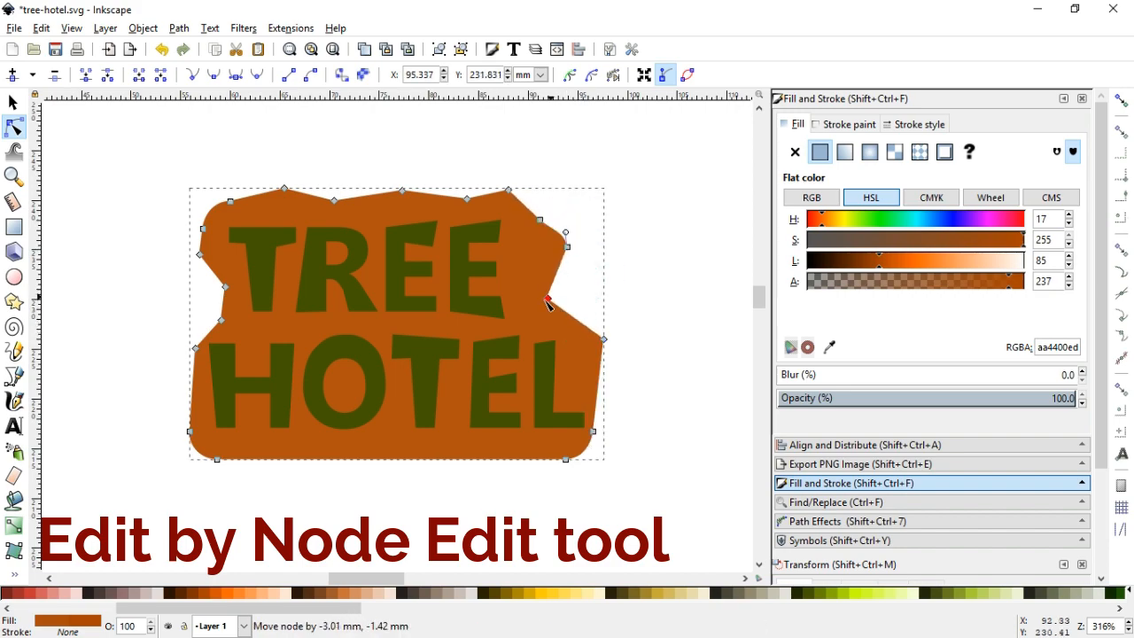
{"action": "left_click_drag", "start_coordinate": [569, 248], "coordinate": [538, 268]}
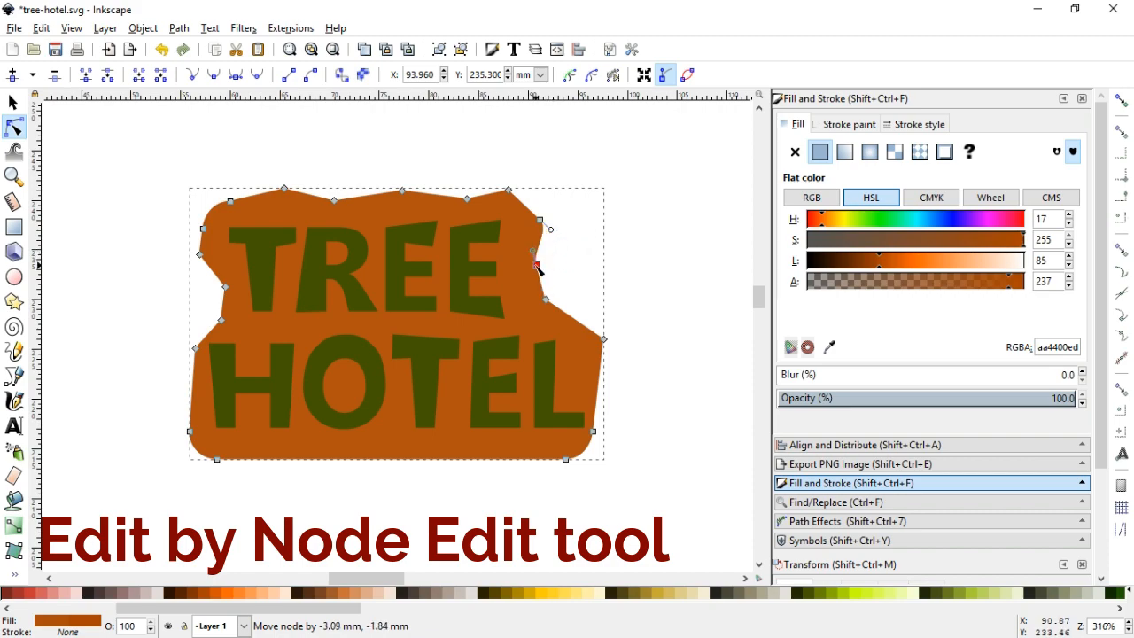
{"action": "left_click_drag", "start_coordinate": [540, 221], "coordinate": [546, 217]}
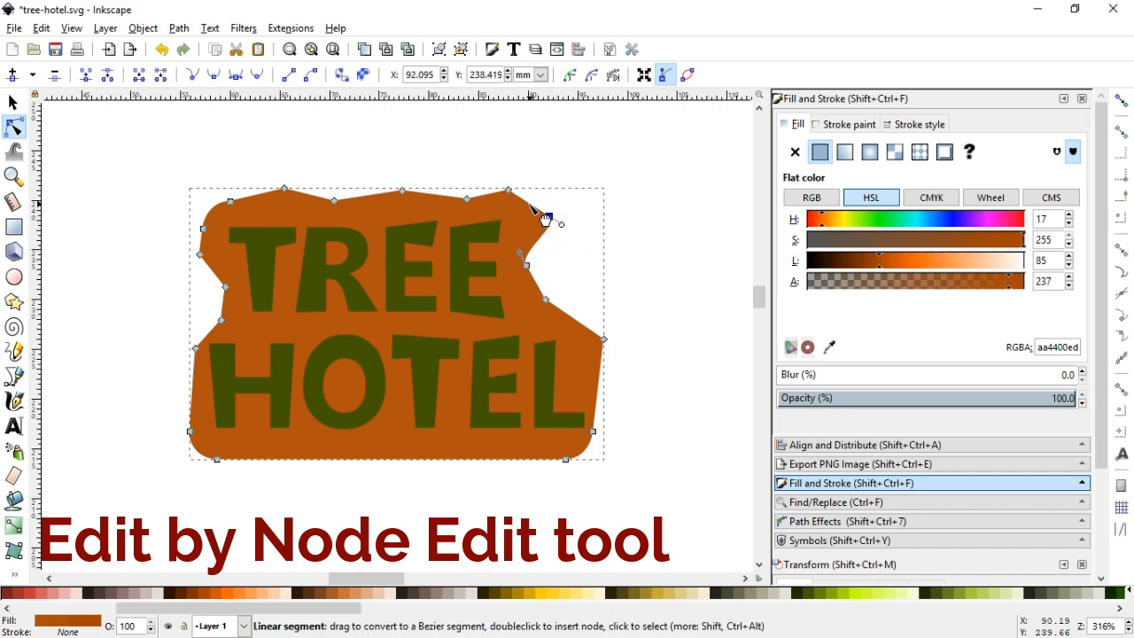
{"action": "left_click", "coordinate": [572, 161]}
Reshape the right edge beside HOTEL by adding a node, pulling the shoulder inward and the lower-right corner outward.
{"action": "left_click_drag", "start_coordinate": [606, 344], "coordinate": [591, 339]}
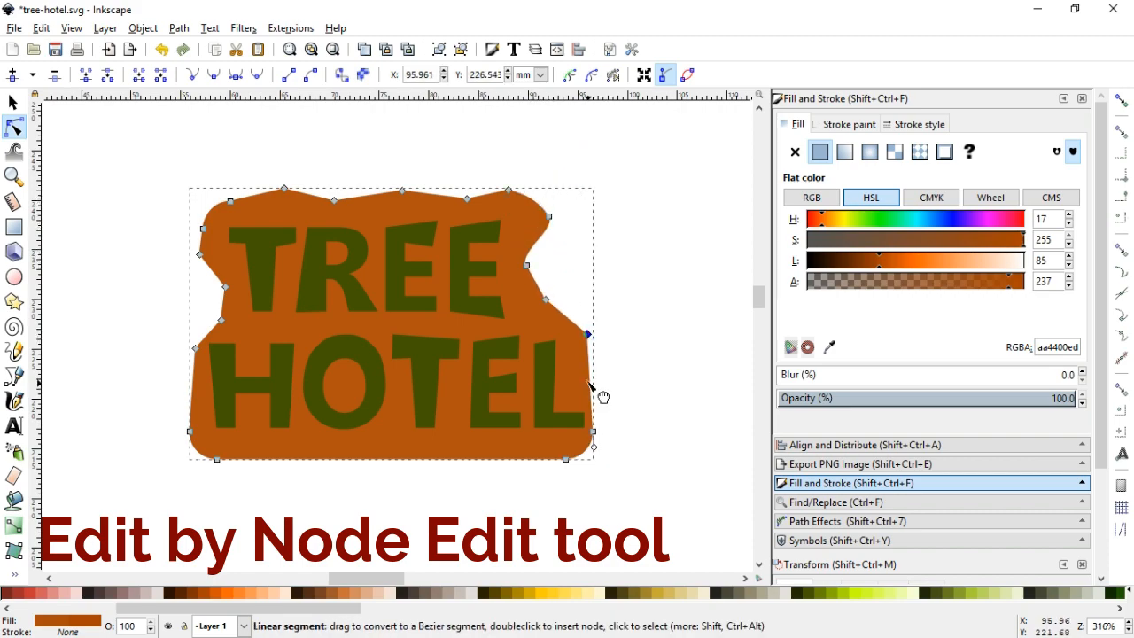
{"action": "double_click", "coordinate": [590, 380]}
{"action": "left_click_drag", "start_coordinate": [599, 435], "coordinate": [606, 439]}
{"action": "left_click", "coordinate": [590, 380]}
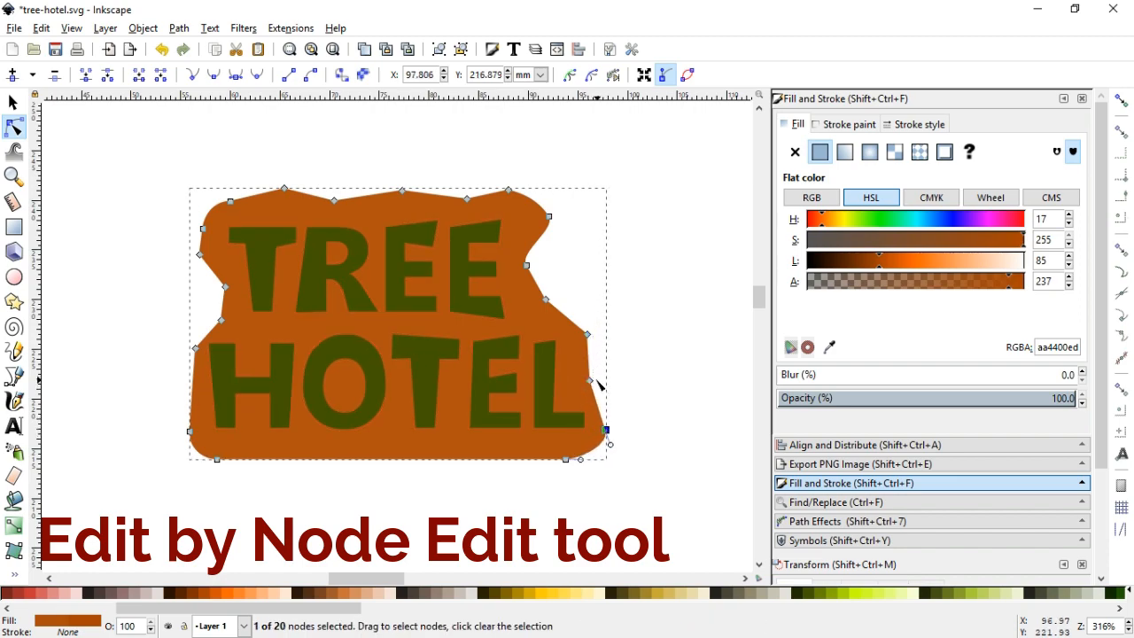
{"action": "left_click_drag", "start_coordinate": [590, 380], "coordinate": [594, 380]}
Raise the lower-right corner node and add nodes along the right half of the bottom edge to make it uneven.
{"action": "left_click_drag", "start_coordinate": [565, 461], "coordinate": [526, 444]}
{"action": "double_click", "coordinate": [521, 450]}
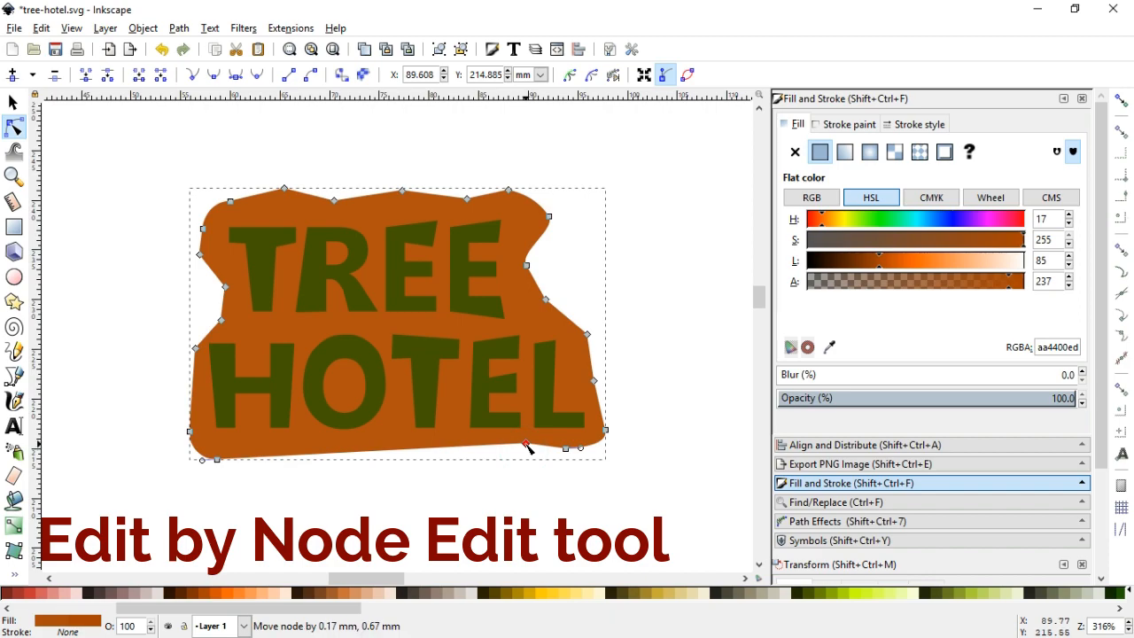
{"action": "double_click", "coordinate": [466, 452]}
{"action": "double_click", "coordinate": [437, 454]}
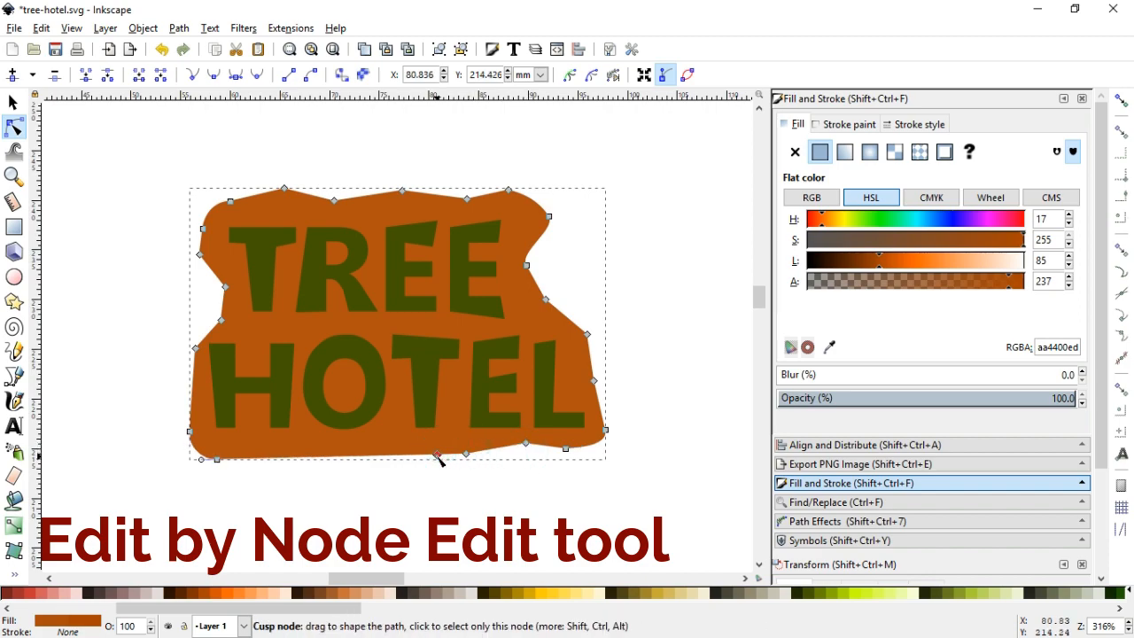
{"action": "left_click_drag", "start_coordinate": [437, 455], "coordinate": [416, 442]}
Add alternating high and low nodes along the left half of the bottom edge and tighten the lower-left corner.
{"action": "double_click", "coordinate": [379, 440]}
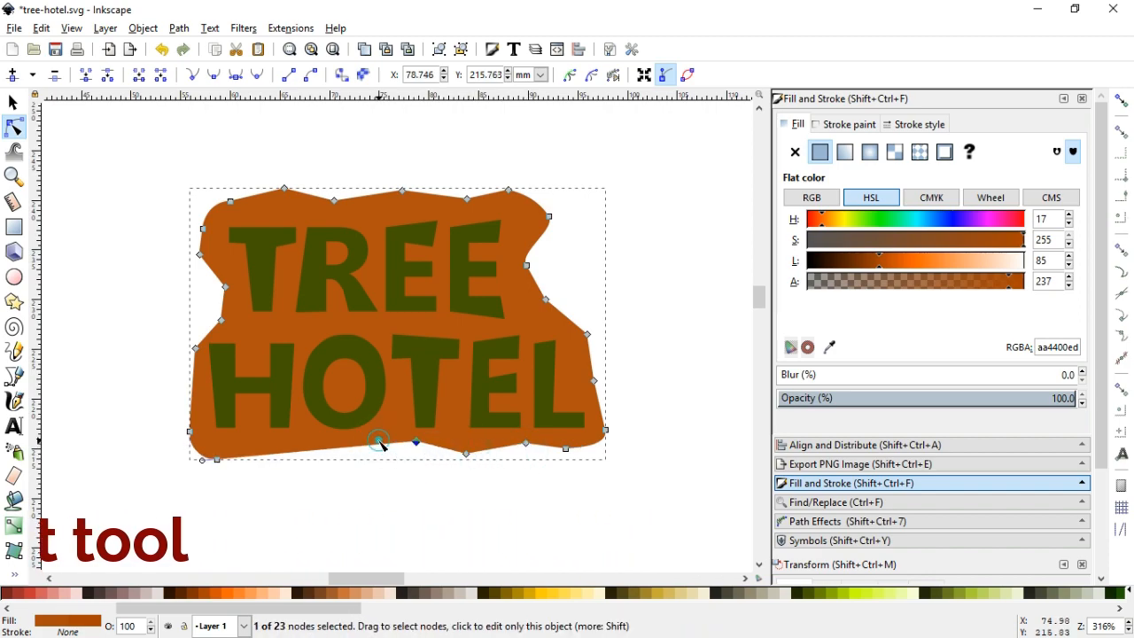
{"action": "double_click", "coordinate": [334, 450]}
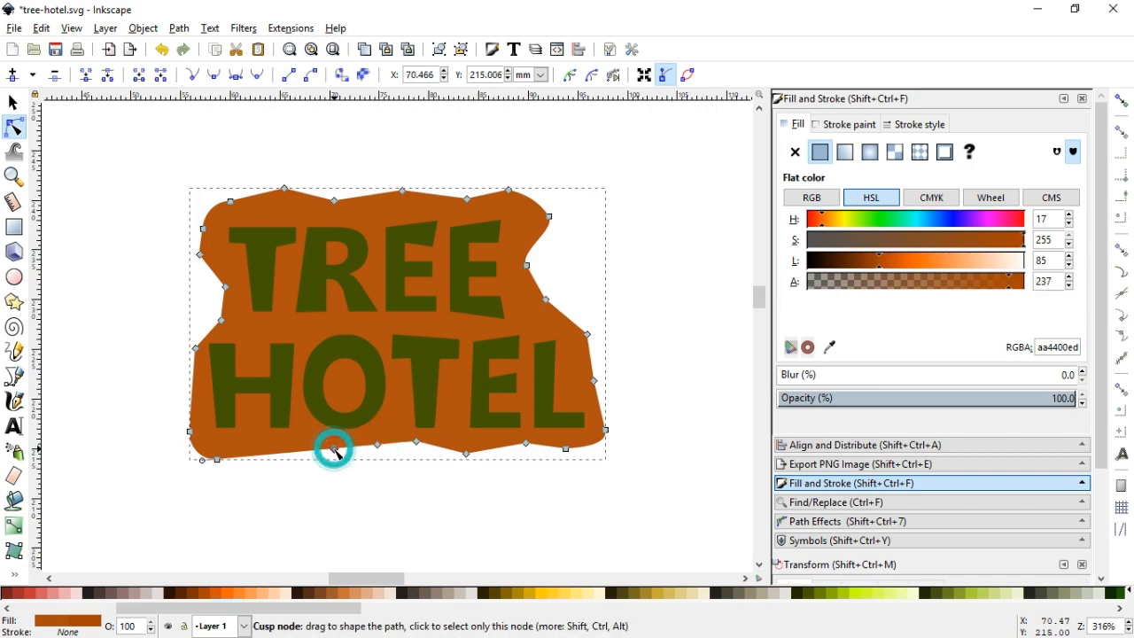
{"action": "mouse_move", "coordinate": [334, 449]}
{"action": "left_mouse_down"}
{"action": "mouse_move", "coordinate": [312, 442]}
{"action": "mouse_move", "coordinate": [343, 453]}
{"action": "left_mouse_up"}
{"action": "double_click", "coordinate": [339, 443]}
{"action": "double_click", "coordinate": [267, 450]}
{"action": "left_click_drag", "start_coordinate": [267, 450], "coordinate": [190, 411]}
{"action": "double_click", "coordinate": [252, 450]}
{"action": "left_click_drag", "start_coordinate": [252, 450], "coordinate": [248, 443]}
{"action": "left_click", "coordinate": [628, 296]}
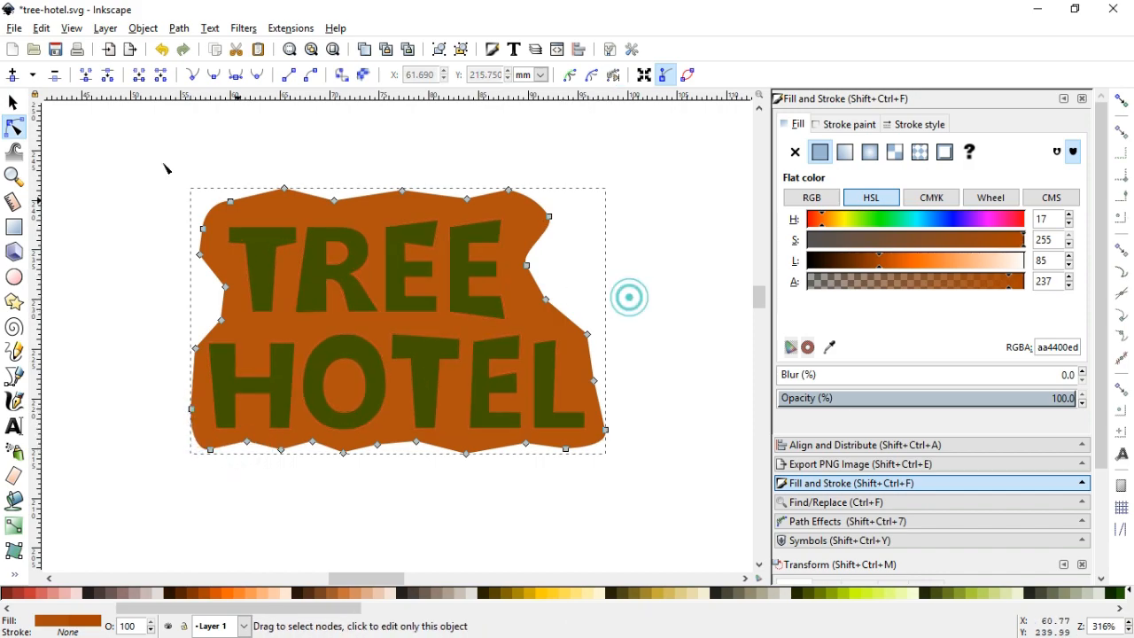
Select all nodes of the orange shape and make them smooth to give it a wavy outline.
{"action": "left_click_drag", "start_coordinate": [124, 140], "coordinate": [665, 483]}
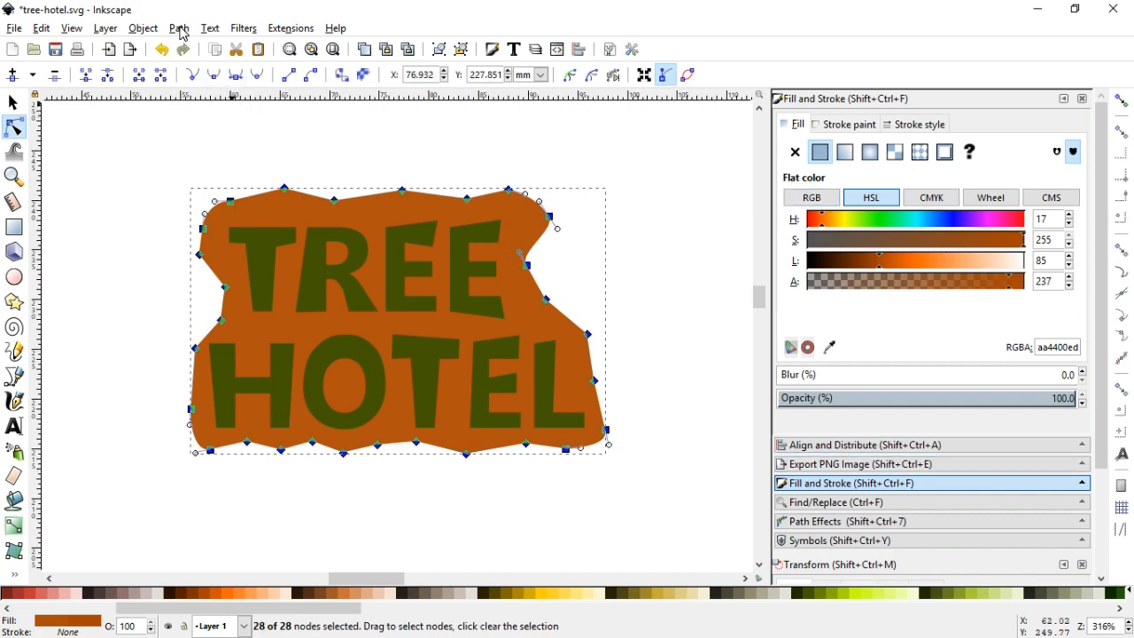
{"action": "left_click", "coordinate": [214, 75]}
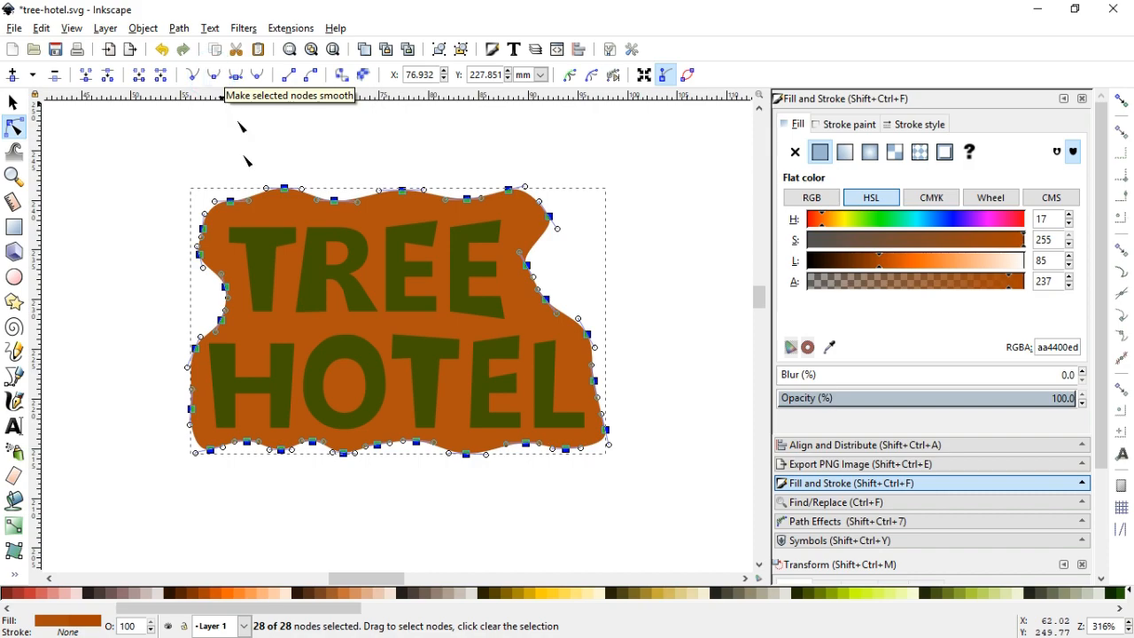
{"action": "key", "text": "s"}
{"action": "left_click", "coordinate": [667, 413]}
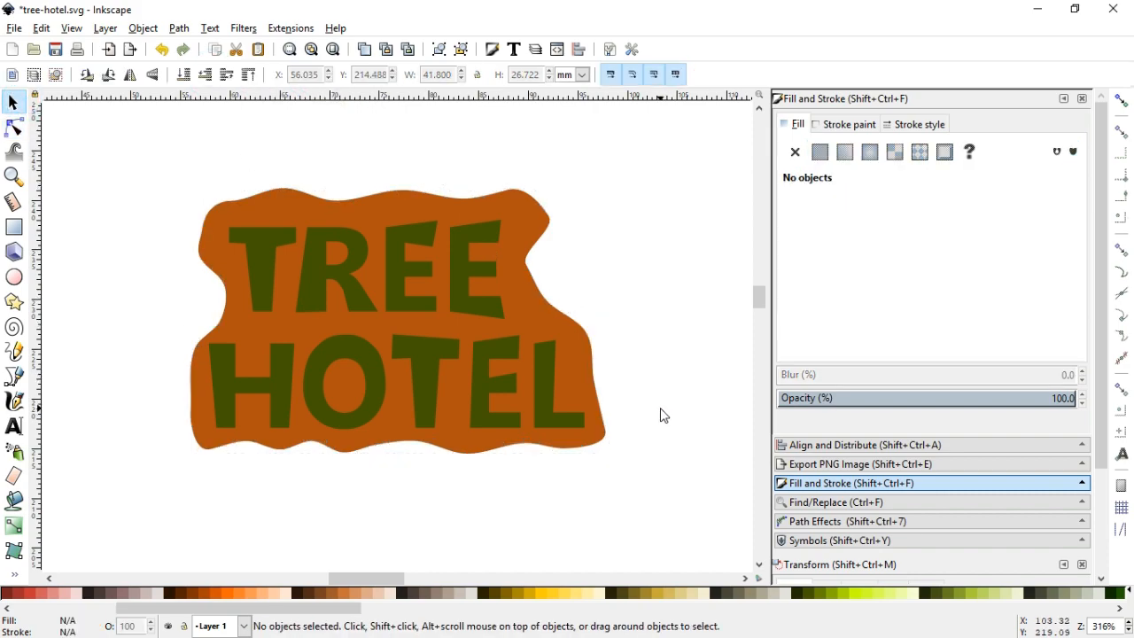
Duplicate the TREE HOTEL text together with its orange background and place the copy about 47 mm to the right.
{"action": "left_click", "coordinate": [359, 446]}
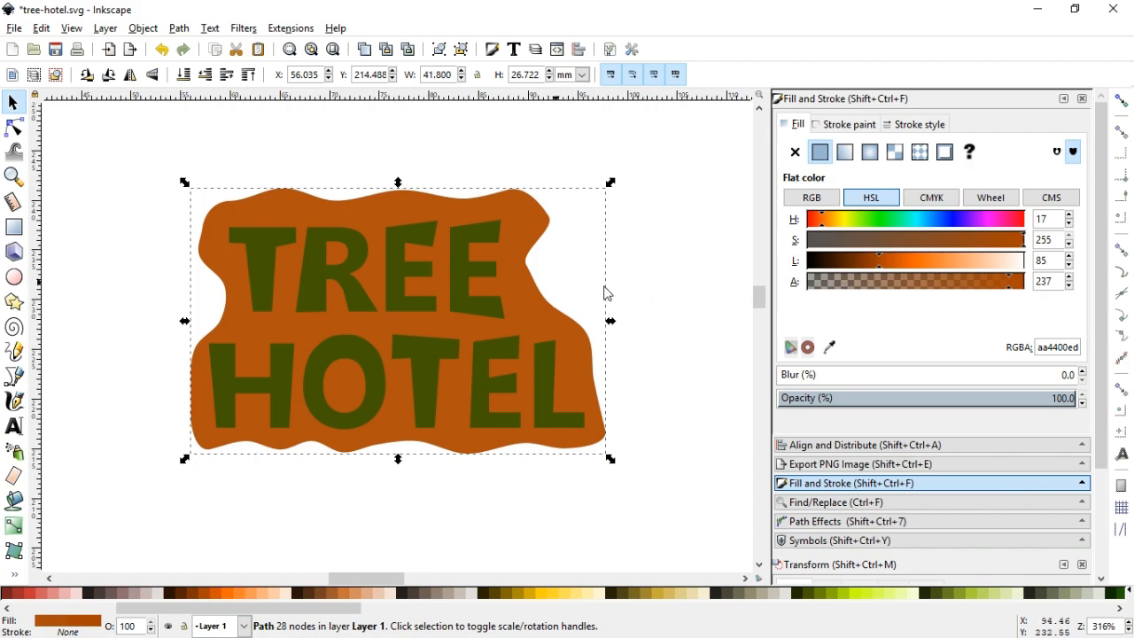
{"action": "left_click_drag", "start_coordinate": [759, 294], "coordinate": [759, 299]}
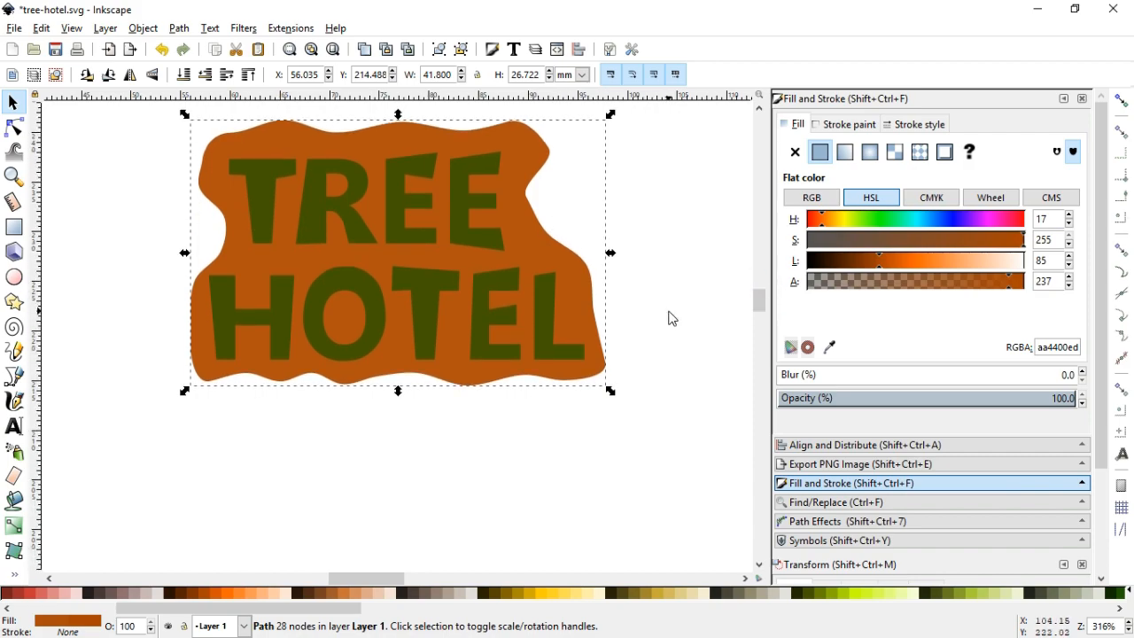
{"action": "left_click", "coordinate": [668, 313]}
{"action": "key", "text": "-"}
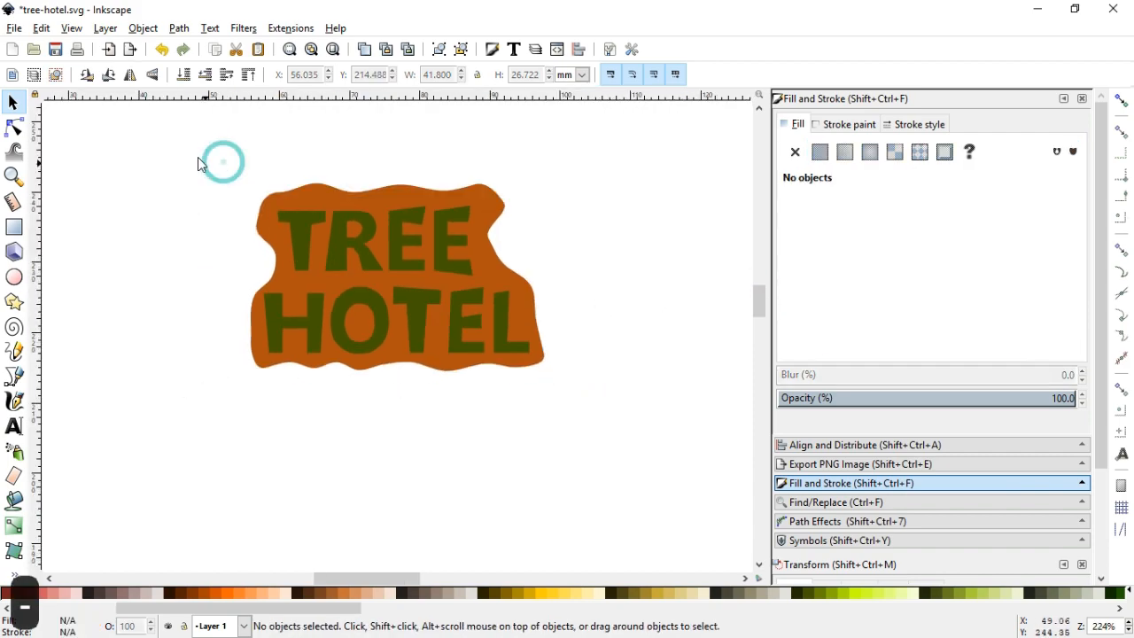
{"action": "left_click_drag", "start_coordinate": [177, 152], "coordinate": [594, 399]}
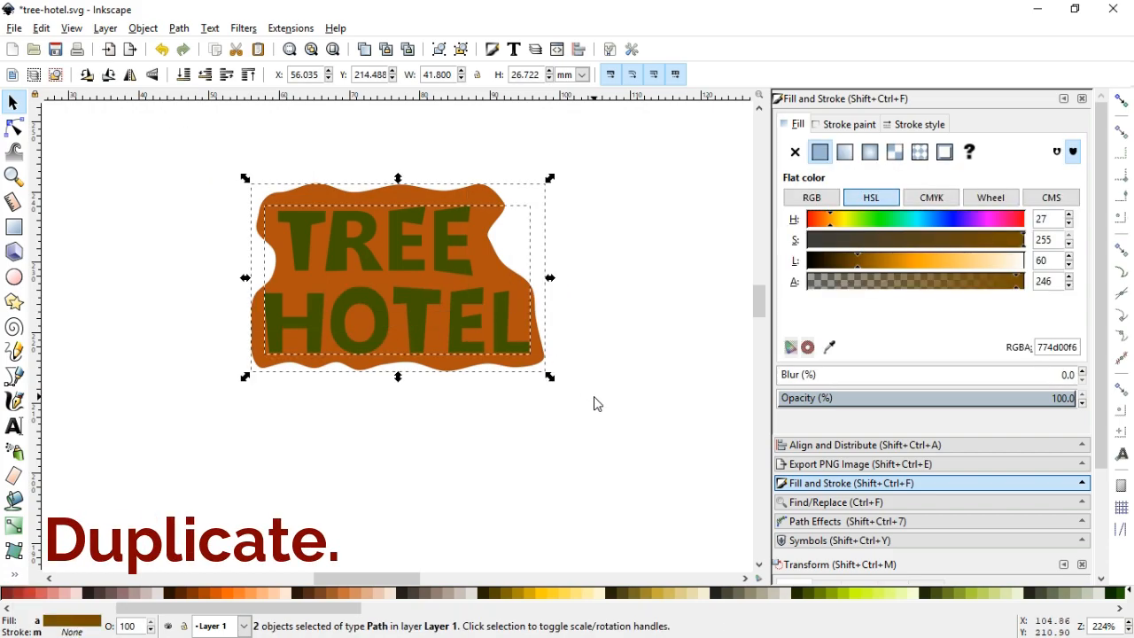
{"action": "key", "text": "ctrl+d"}
{"action": "left_click_drag", "start_coordinate": [361, 296], "coordinate": [620, 296]}
{"action": "left_click", "coordinate": [520, 438]}
Cut the TREE HOTEL lettering out of the original orange background with a Difference path operation.
{"action": "left_click", "coordinate": [507, 340]}
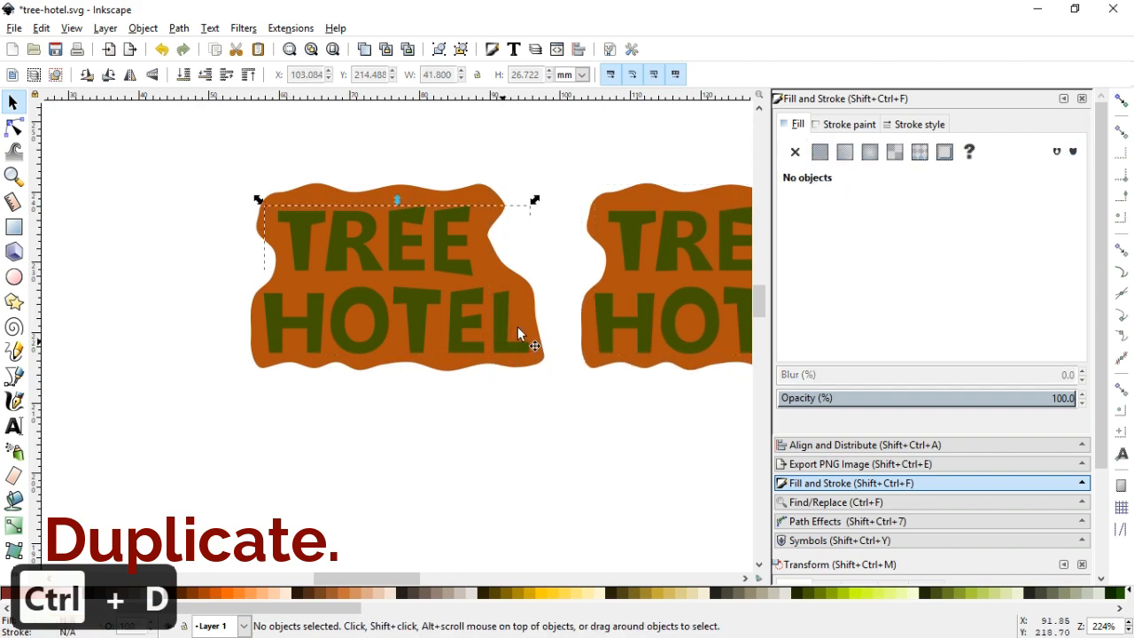
{"action": "left_click", "coordinate": [486, 189], "text": "shift"}
{"action": "left_click", "coordinate": [176, 30]}
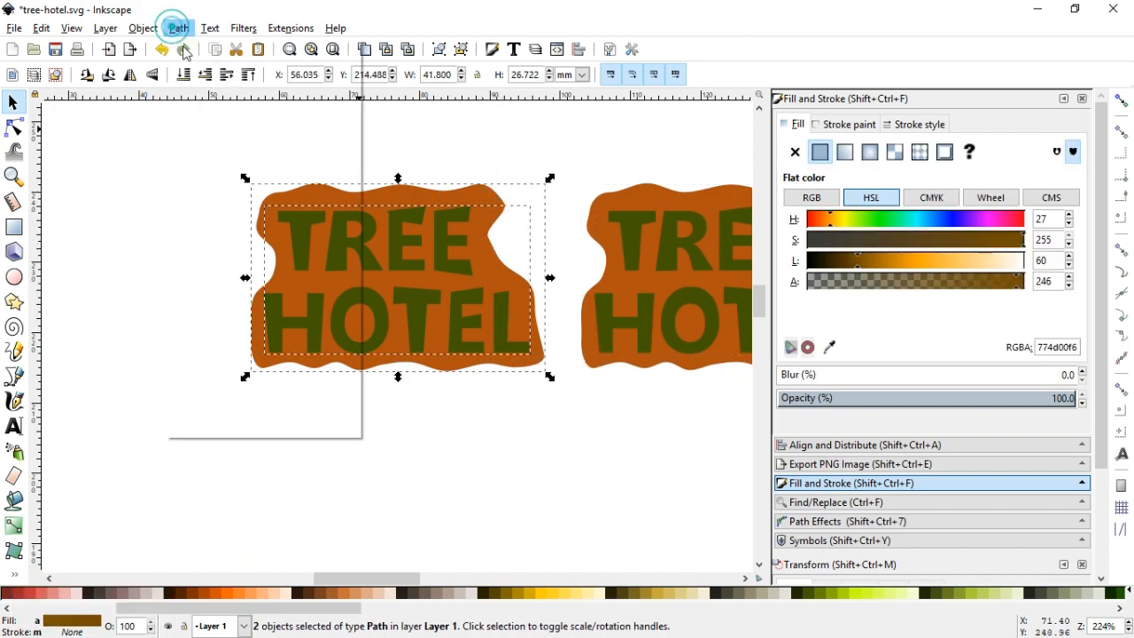
{"action": "left_click", "coordinate": [186, 143]}
{"action": "left_click", "coordinate": [12, 176]}
{"action": "left_click_drag", "start_coordinate": [185, 150], "coordinate": [582, 431]}
{"action": "left_click", "coordinate": [17, 103]}
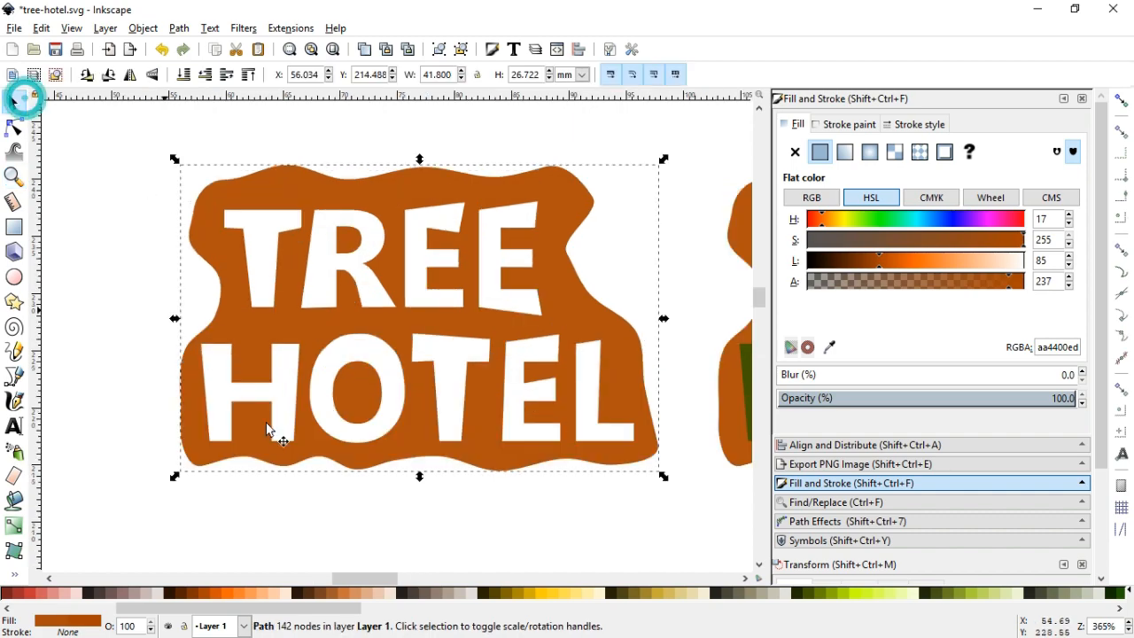
Fill the cut-out sign with olive green 445500, duplicate it and shift the copy about 0.65 mm left and 0.5 mm up.
{"action": "left_click", "coordinate": [809, 595]}
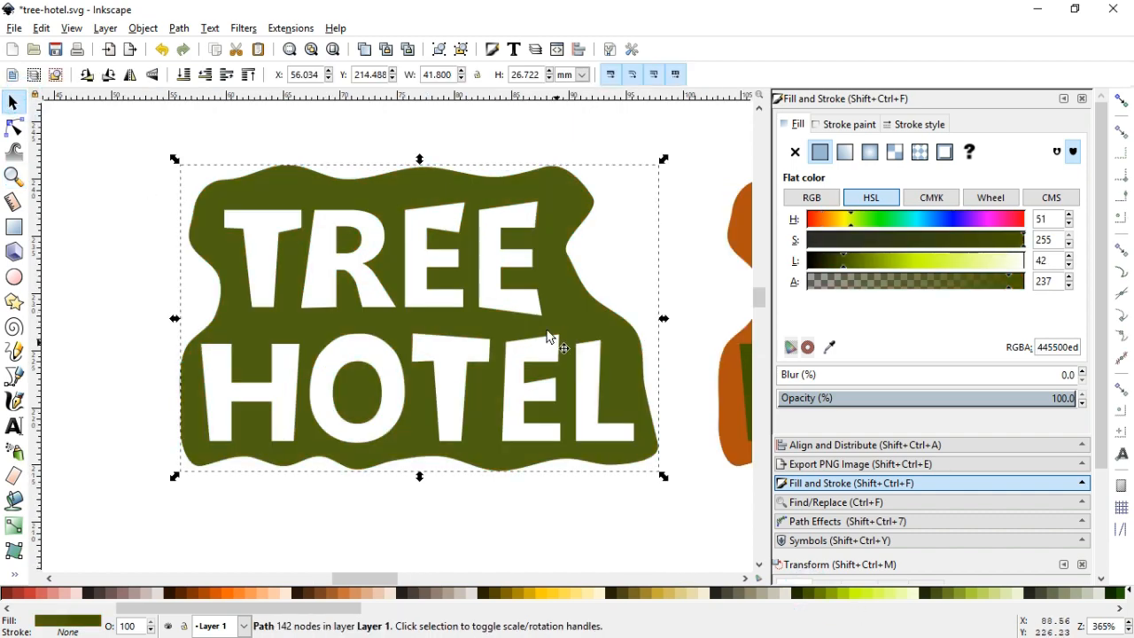
{"action": "right_click", "coordinate": [549, 296]}
{"action": "left_click", "coordinate": [587, 403]}
{"action": "left_click_drag", "start_coordinate": [583, 389], "coordinate": [575, 382]}
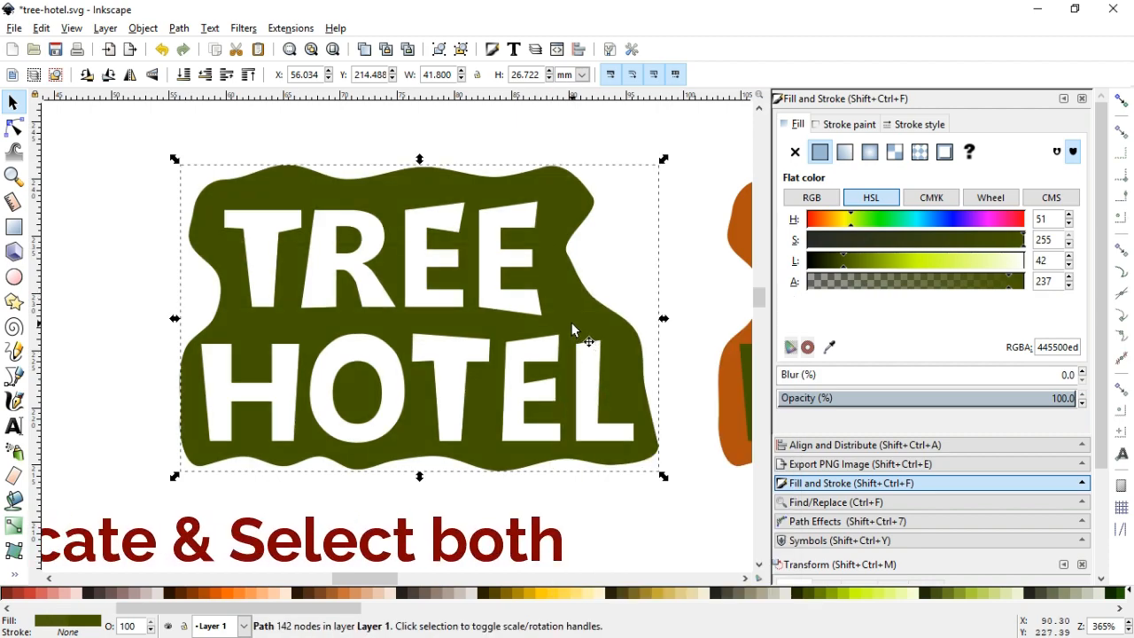
Try a brown 502d16 fill on the shifted copy of the sign and undo that colour change.
{"action": "left_click", "coordinate": [309, 594]}
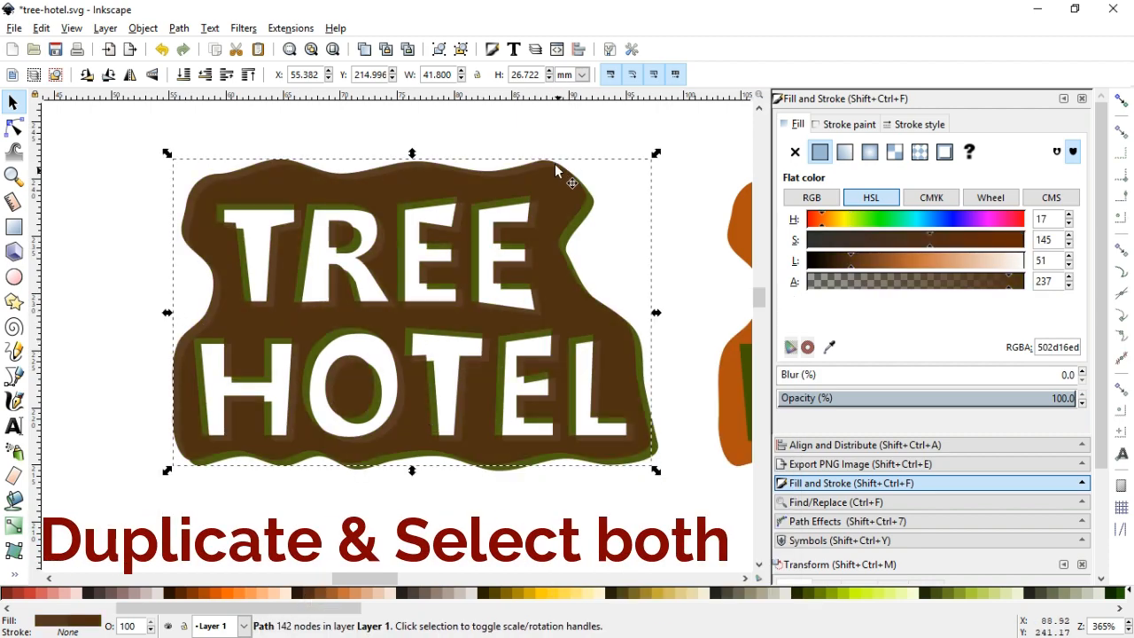
{"action": "left_click", "coordinate": [14, 174]}
{"action": "left_click_drag", "start_coordinate": [139, 129], "coordinate": [460, 359]}
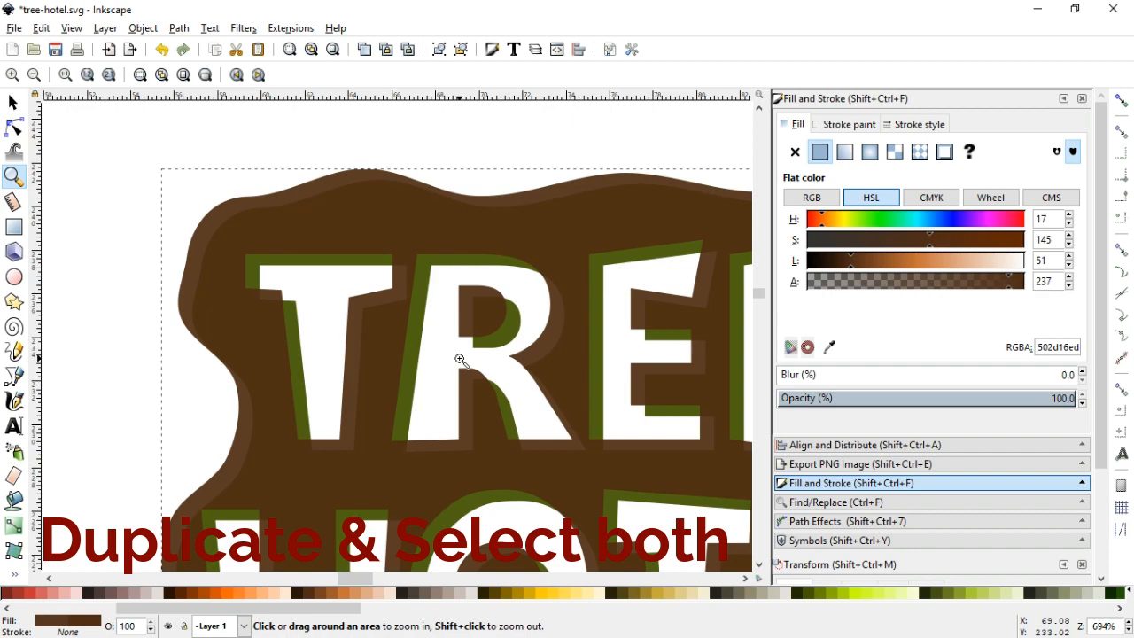
{"action": "left_click", "coordinate": [11, 104]}
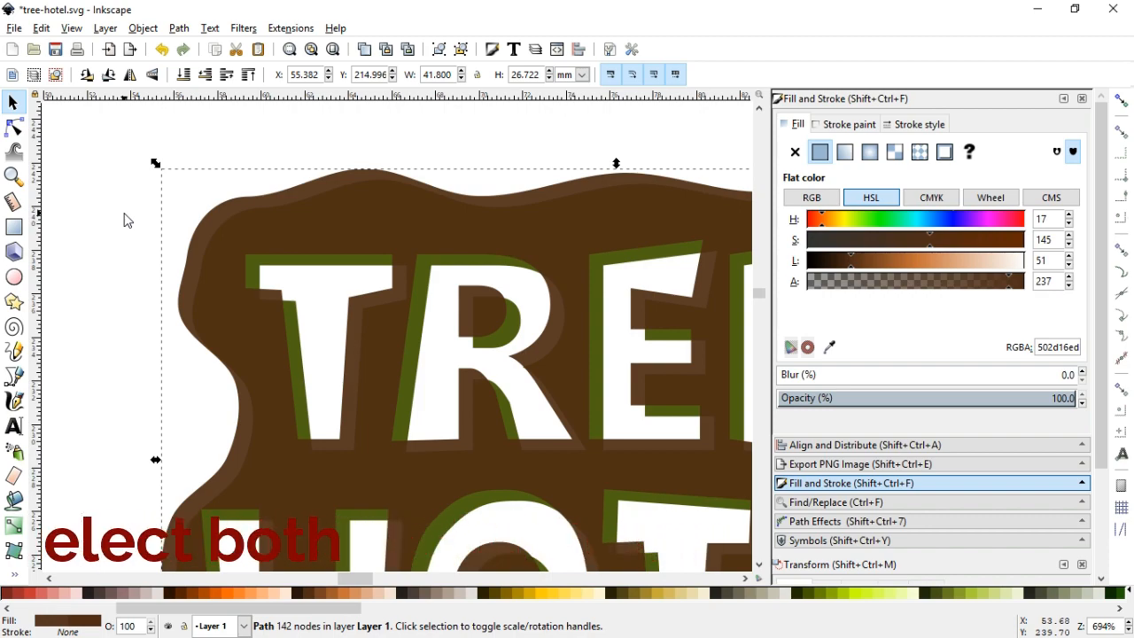
{"action": "key", "text": "ctrl+z"}
Select both overlapping green signs and generate an Extrude between them in Polygons mode.
{"action": "key", "text": "shift"}
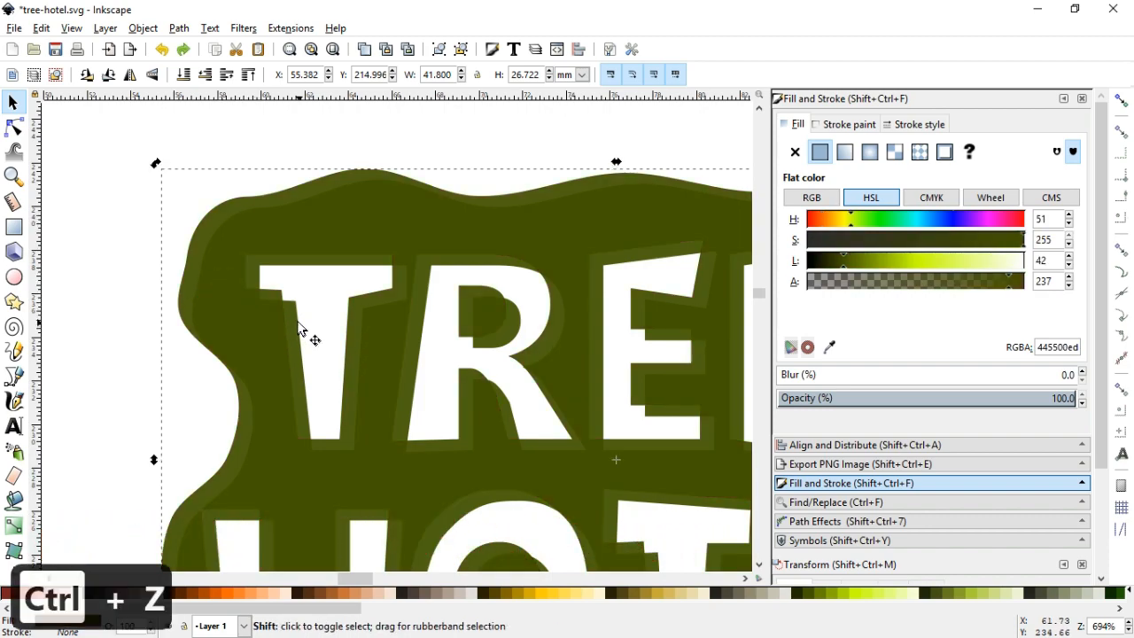
{"action": "left_click", "coordinate": [300, 324], "text": "shift"}
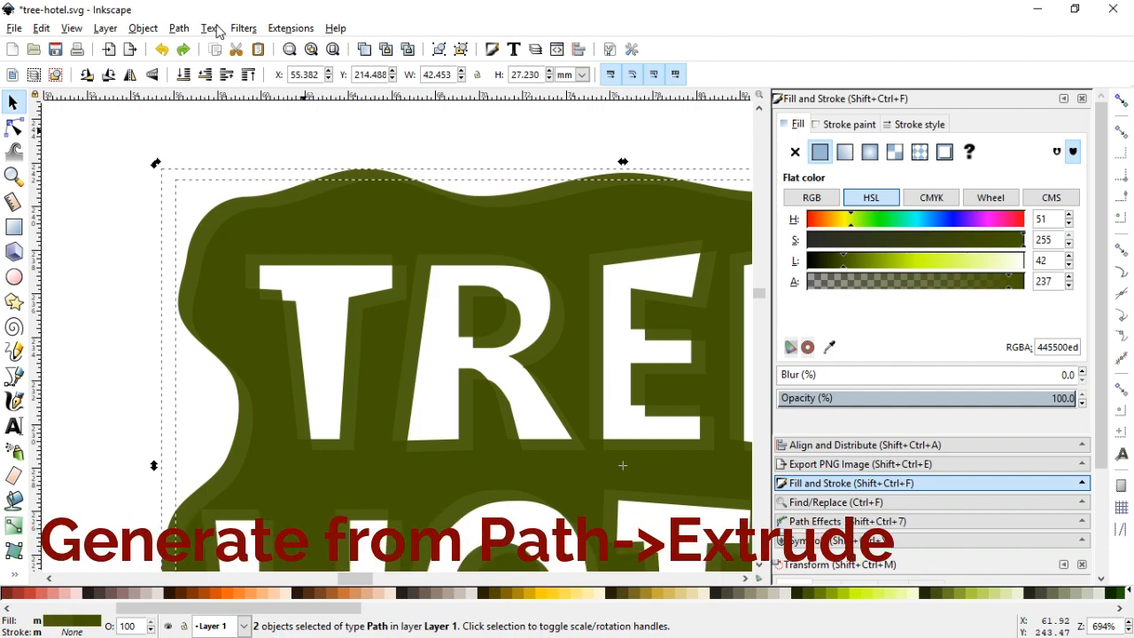
{"action": "left_click", "coordinate": [278, 33]}
{"action": "mouse_move", "coordinate": [370, 165]}
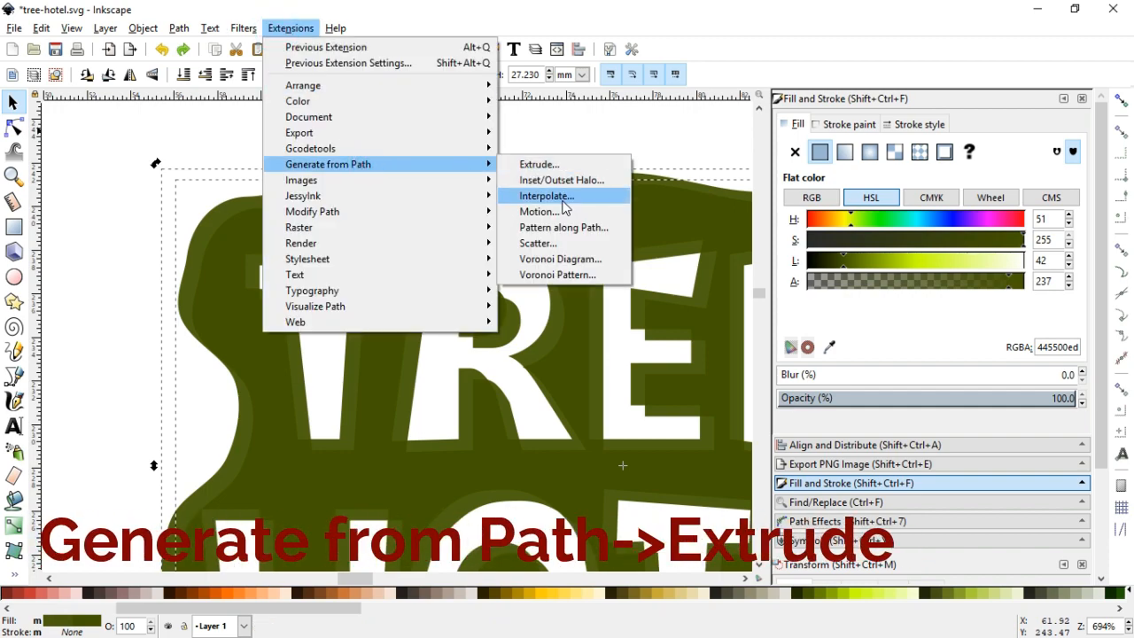
{"action": "left_click", "coordinate": [568, 172]}
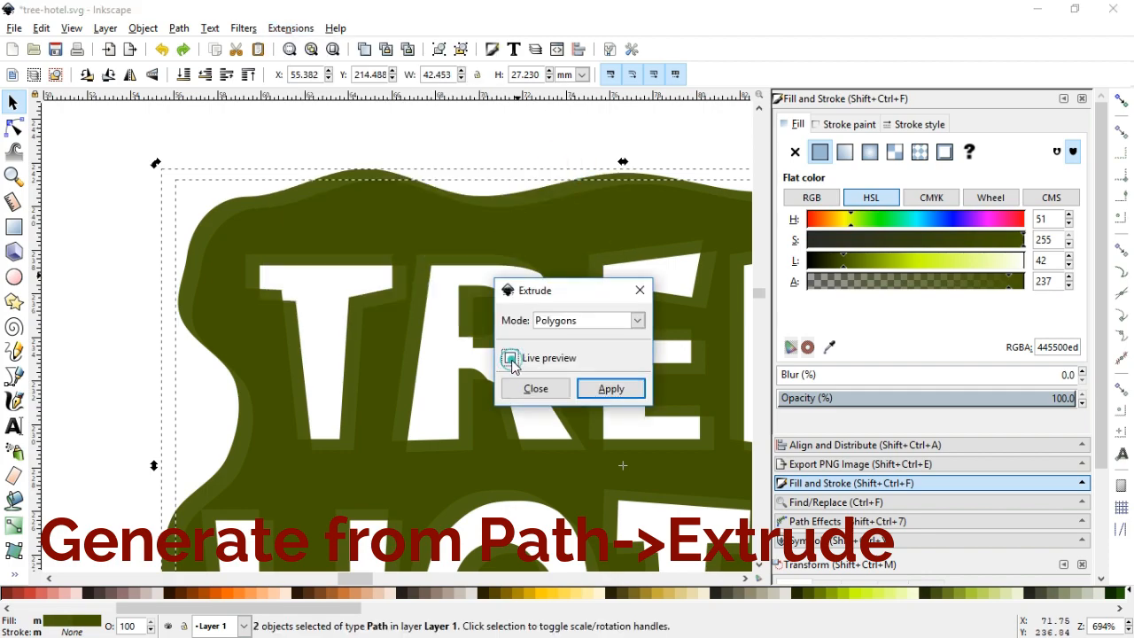
{"action": "left_click", "coordinate": [511, 359]}
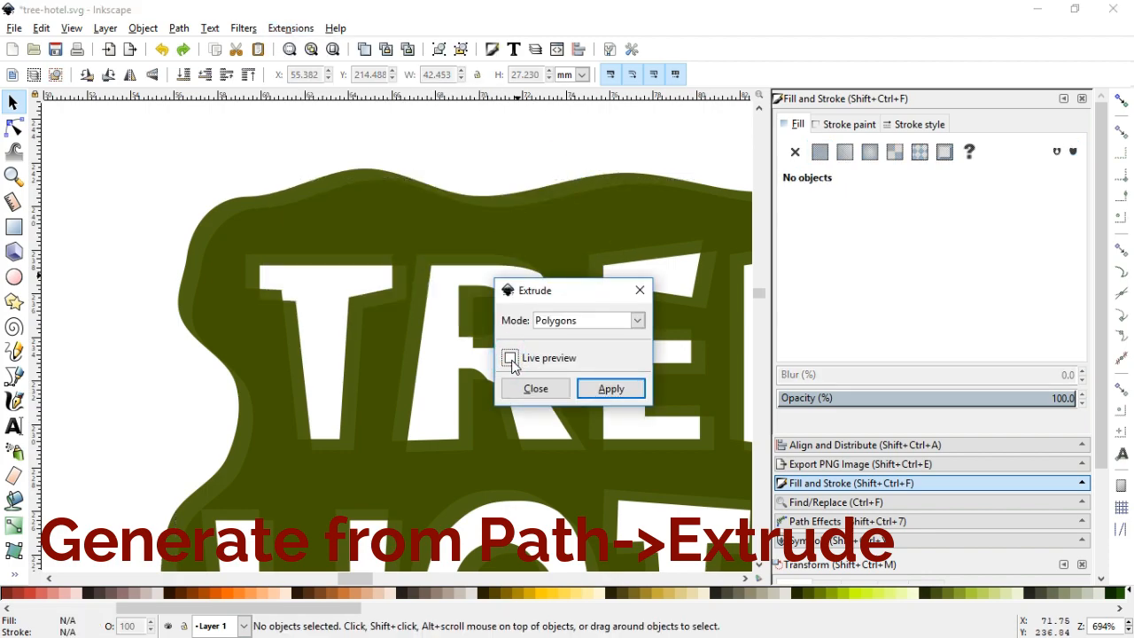
{"action": "left_click", "coordinate": [608, 392]}
{"action": "left_click", "coordinate": [536, 388]}
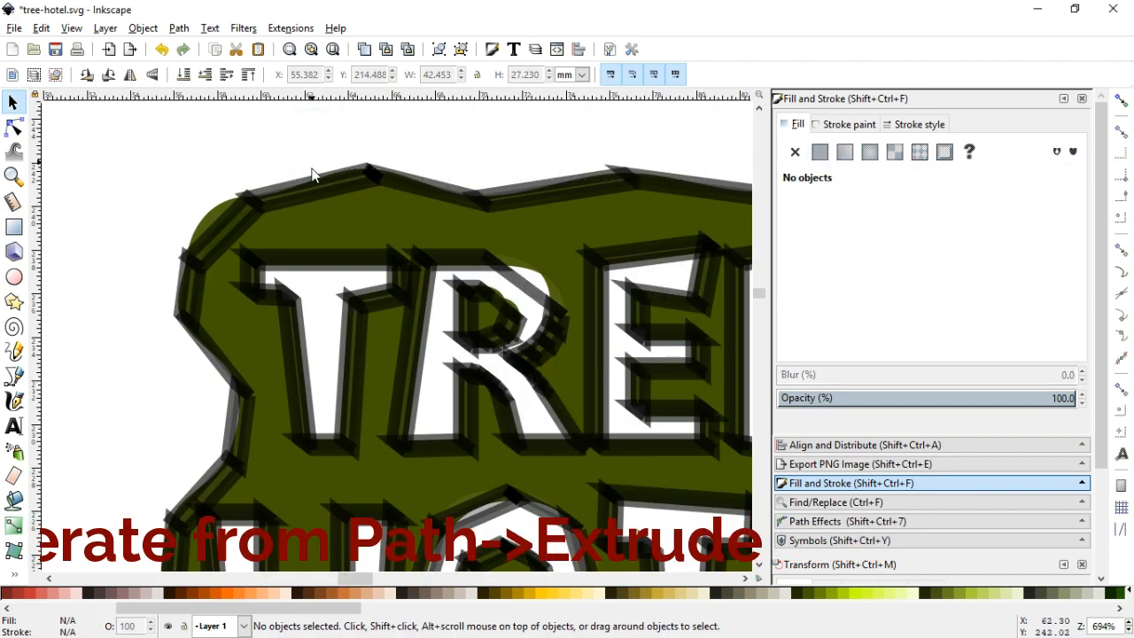
Select the extruded polygon group and set its stroke width to 0 mm.
{"action": "left_click", "coordinate": [316, 181]}
{"action": "left_click", "coordinate": [916, 124]}
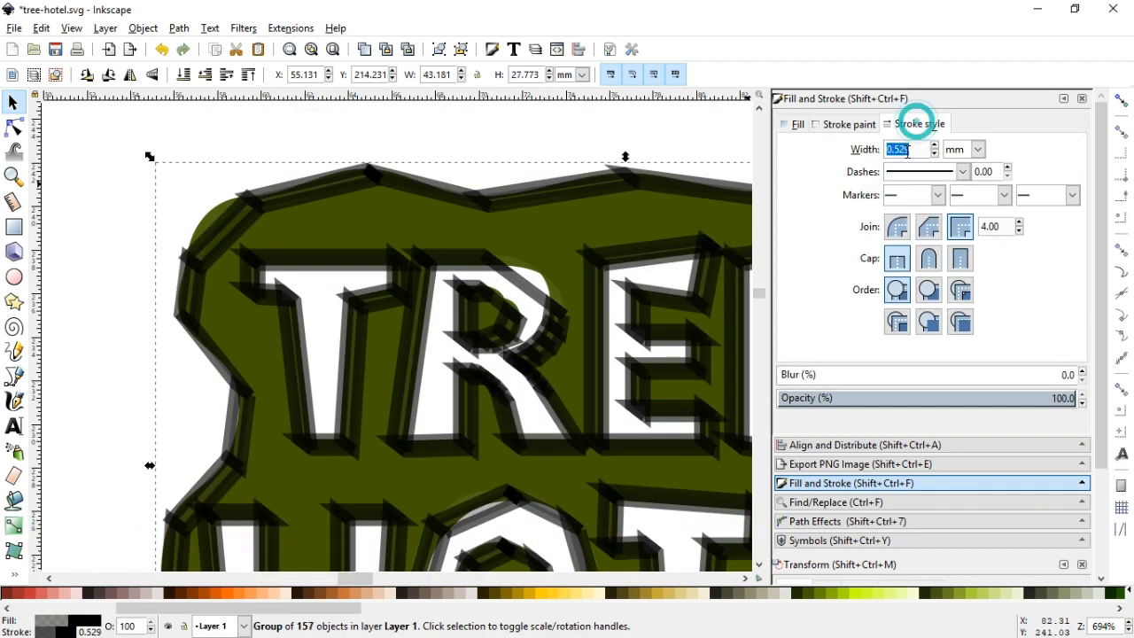
{"action": "double_click", "coordinate": [905, 149]}
{"action": "type", "text": "0"}
{"action": "key", "text": "Return"}
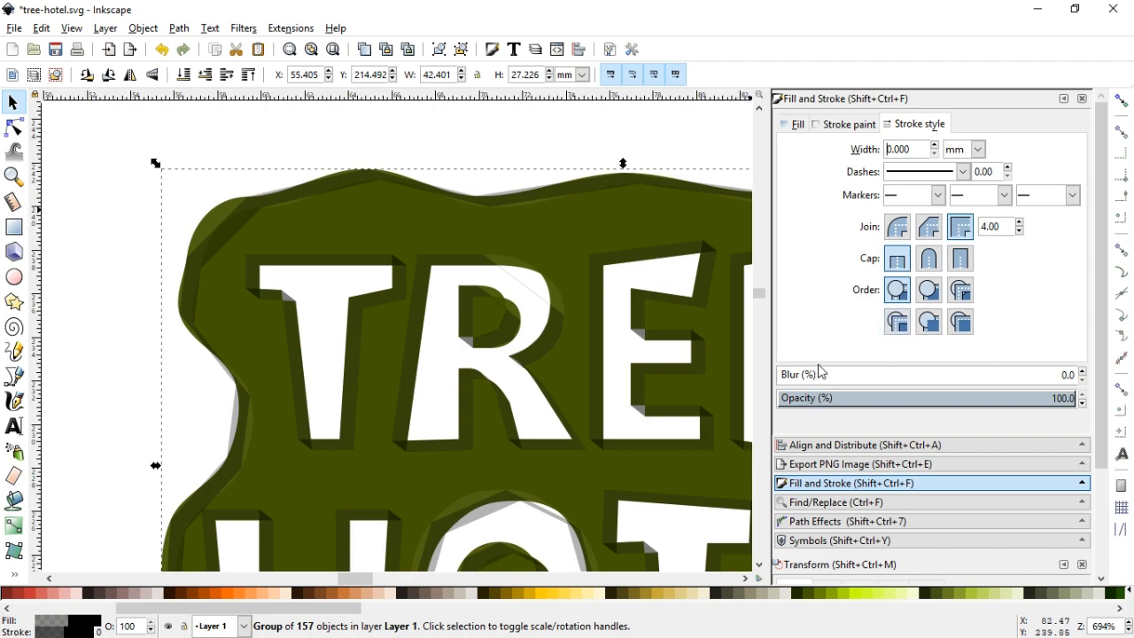
Raise the alpha of the extruded group's black fill to 233.
{"action": "left_click", "coordinate": [800, 125]}
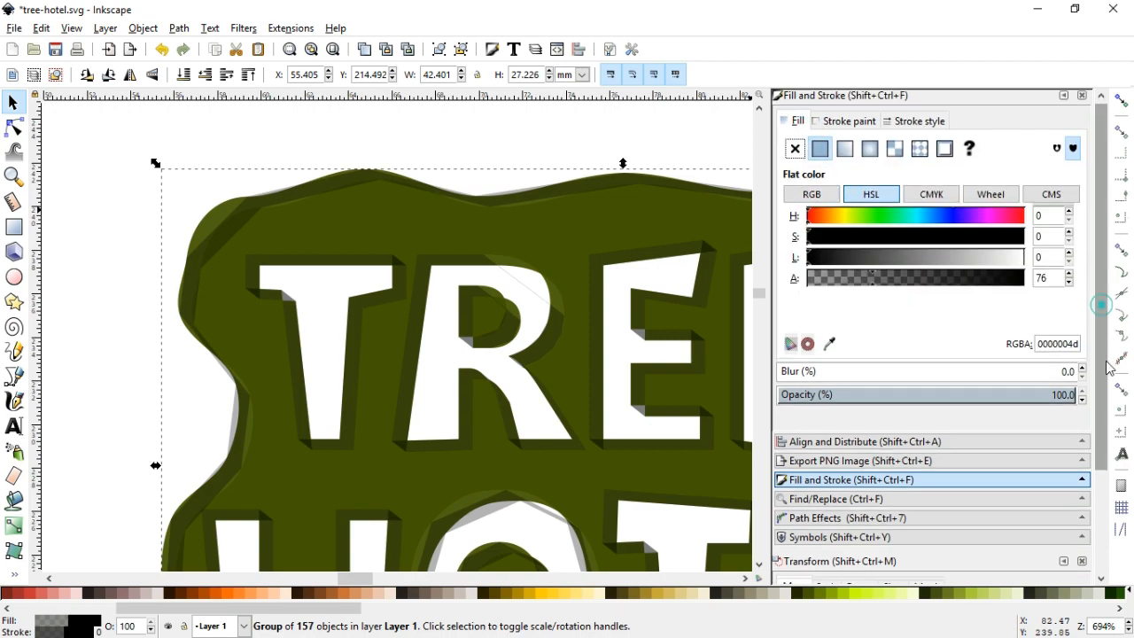
{"action": "left_click_drag", "start_coordinate": [1101, 310], "coordinate": [1118, 429]}
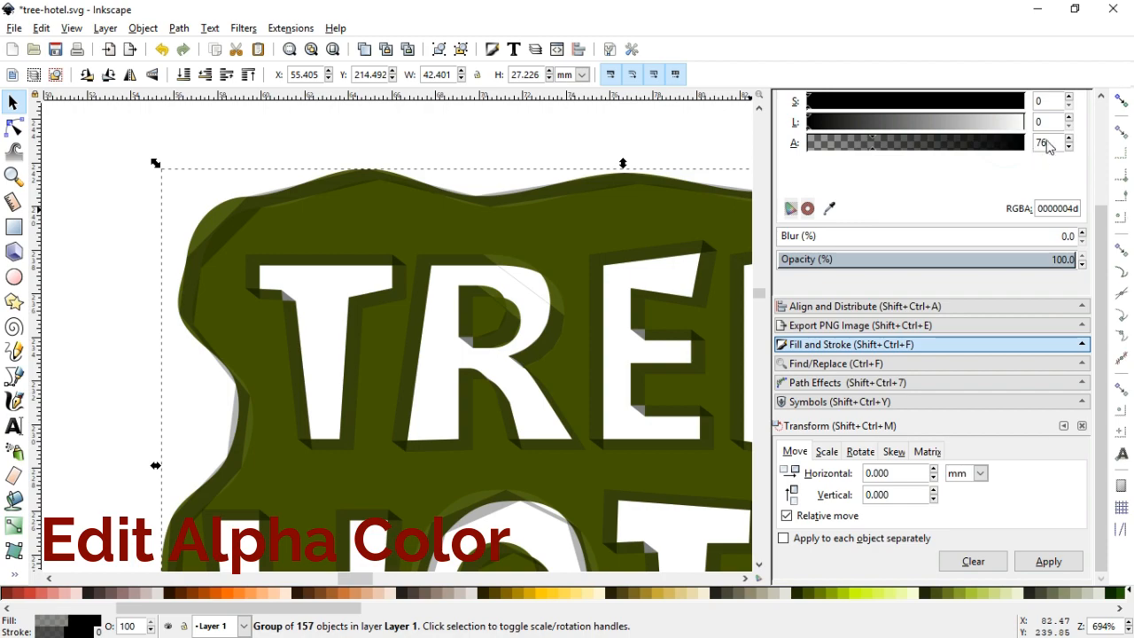
{"action": "left_click", "coordinate": [110, 204]}
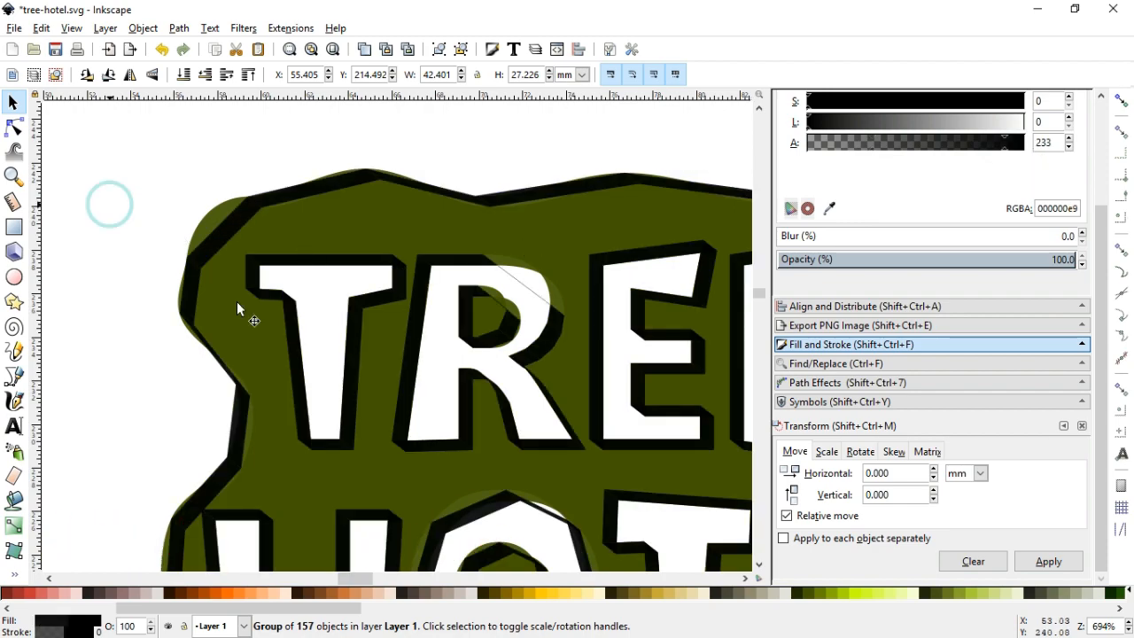
Raise the shifted green copy of the sign to the top, above the black extrusion.
{"action": "scroll", "coordinate": [316, 328], "scroll_direction": "down", "scroll_amount": 2}
{"action": "left_click", "coordinate": [432, 282]}
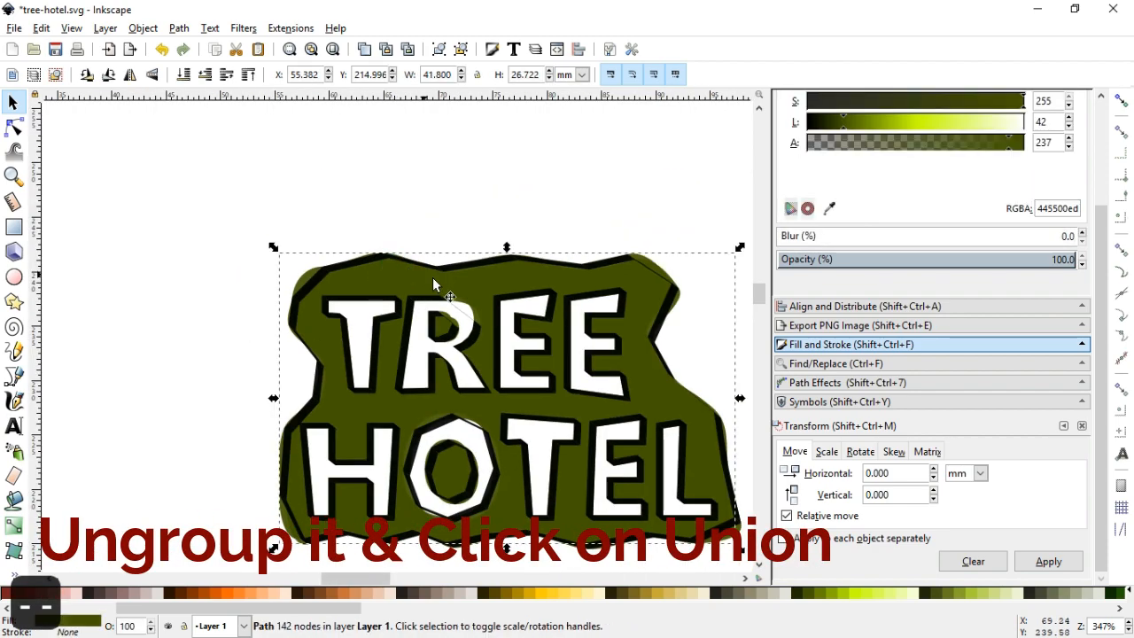
{"action": "left_click", "coordinate": [142, 27]}
{"action": "left_click", "coordinate": [187, 328]}
{"action": "left_click", "coordinate": [187, 322]}
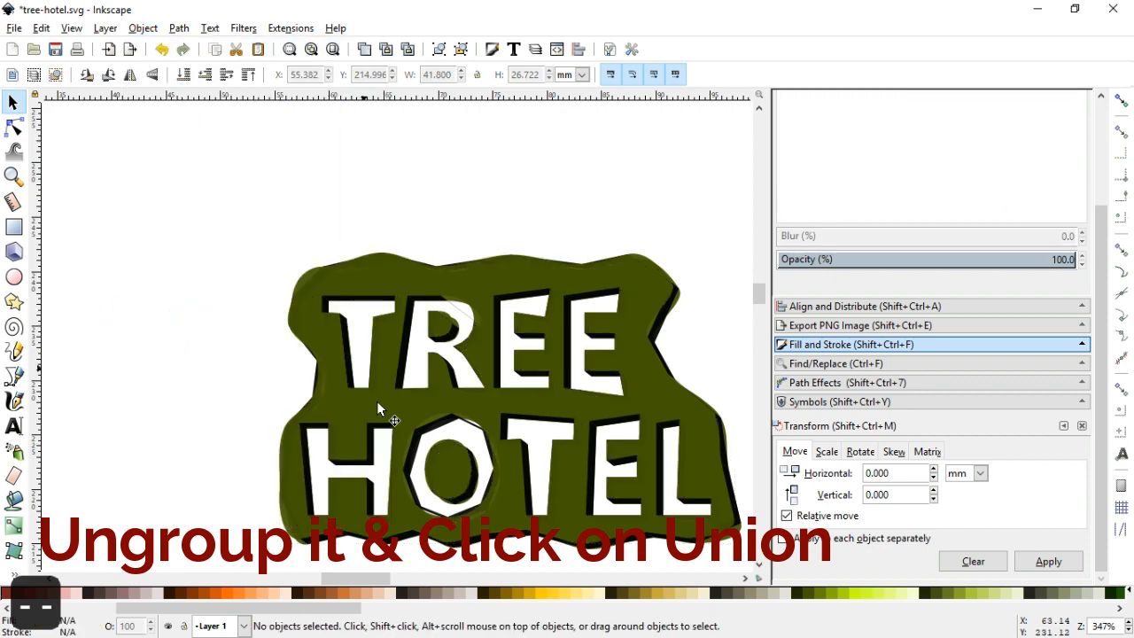
Duplicate the top green sign and shift the copy about 0.5 mm left and 0.2 mm up.
{"action": "left_click", "coordinate": [13, 176]}
{"action": "left_click_drag", "start_coordinate": [276, 209], "coordinate": [484, 413]}
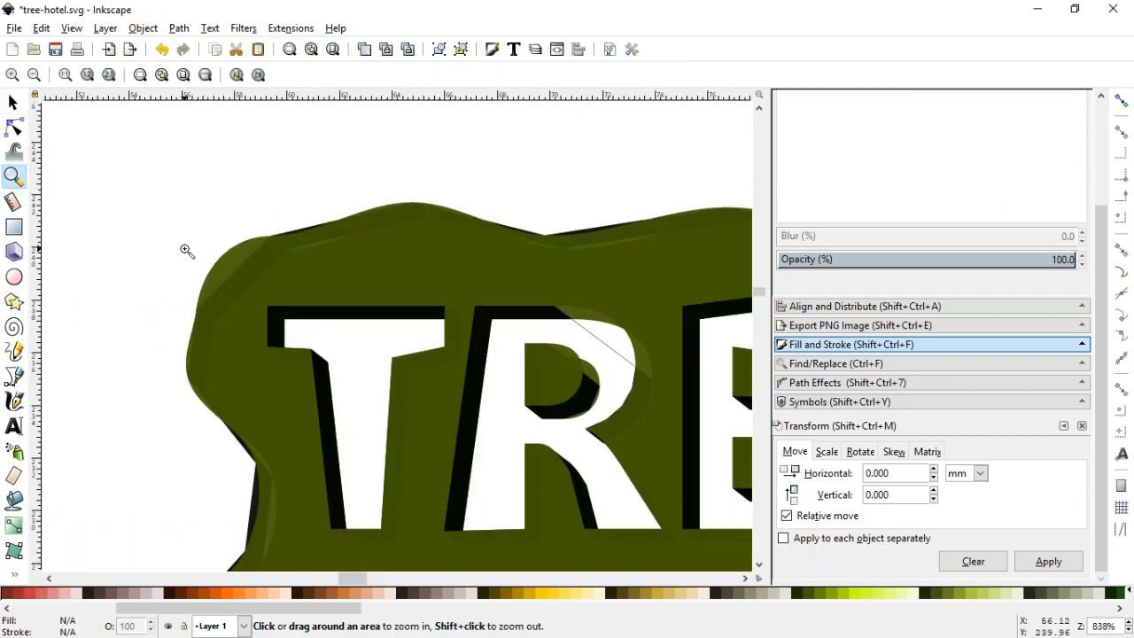
{"action": "left_click", "coordinate": [13, 103]}
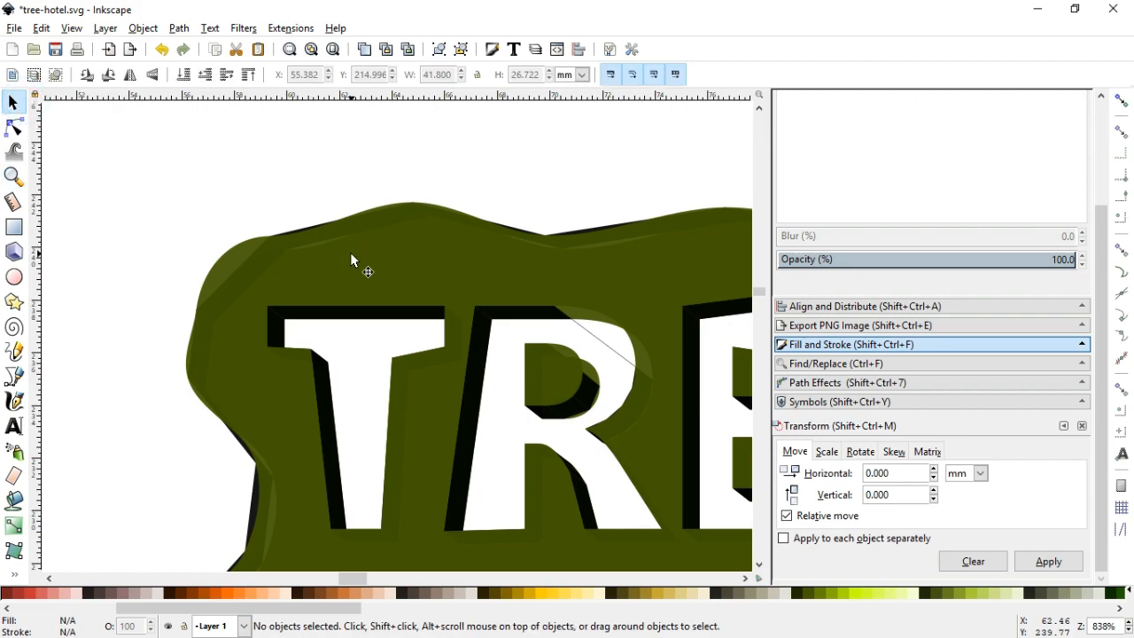
{"action": "left_click", "coordinate": [349, 253]}
{"action": "right_click", "coordinate": [354, 253]}
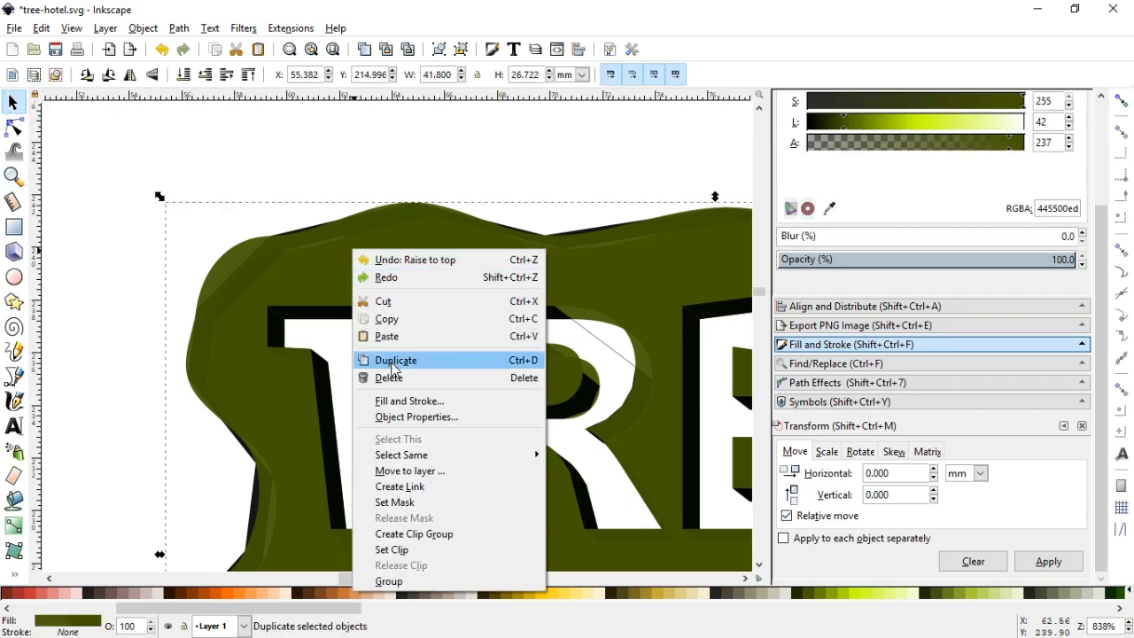
{"action": "left_click", "coordinate": [389, 357]}
{"action": "left_click_drag", "start_coordinate": [327, 288], "coordinate": [309, 268]}
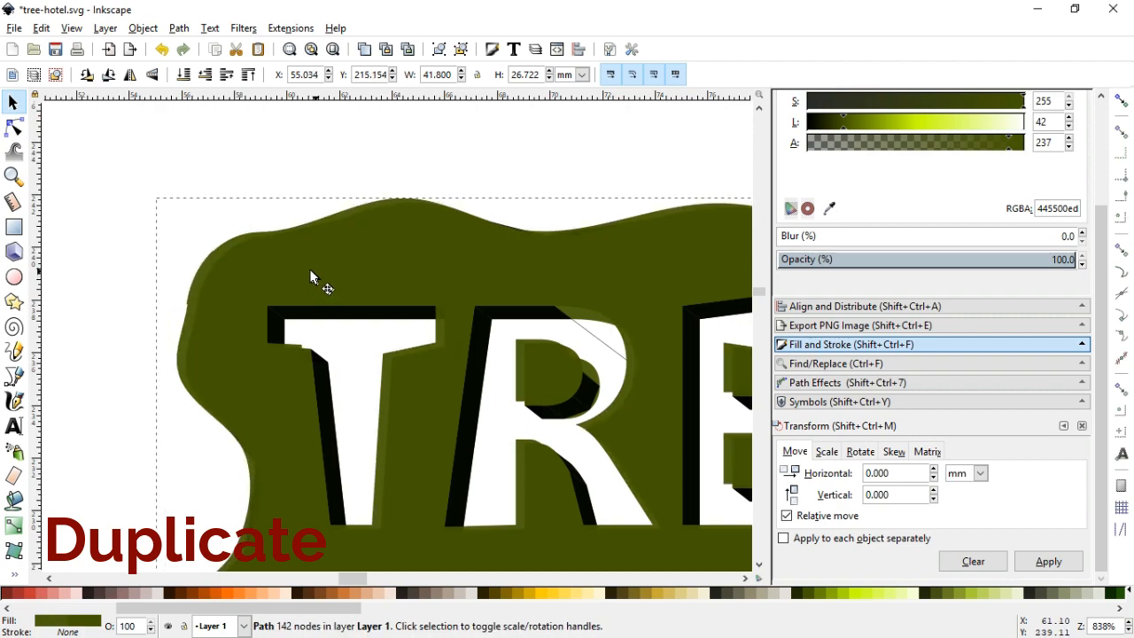
Fill the new top copy with brown 502d16 and nudge it slightly further up, to about X 54.78, Y 215.44 mm.
{"action": "left_click", "coordinate": [299, 599]}
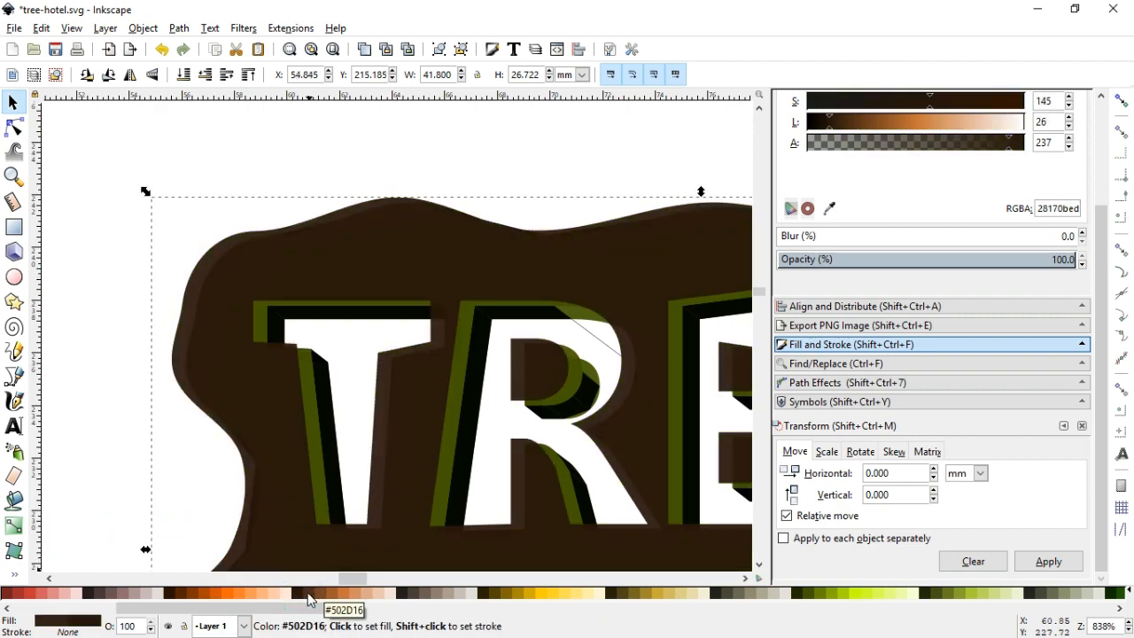
{"action": "left_click", "coordinate": [307, 600]}
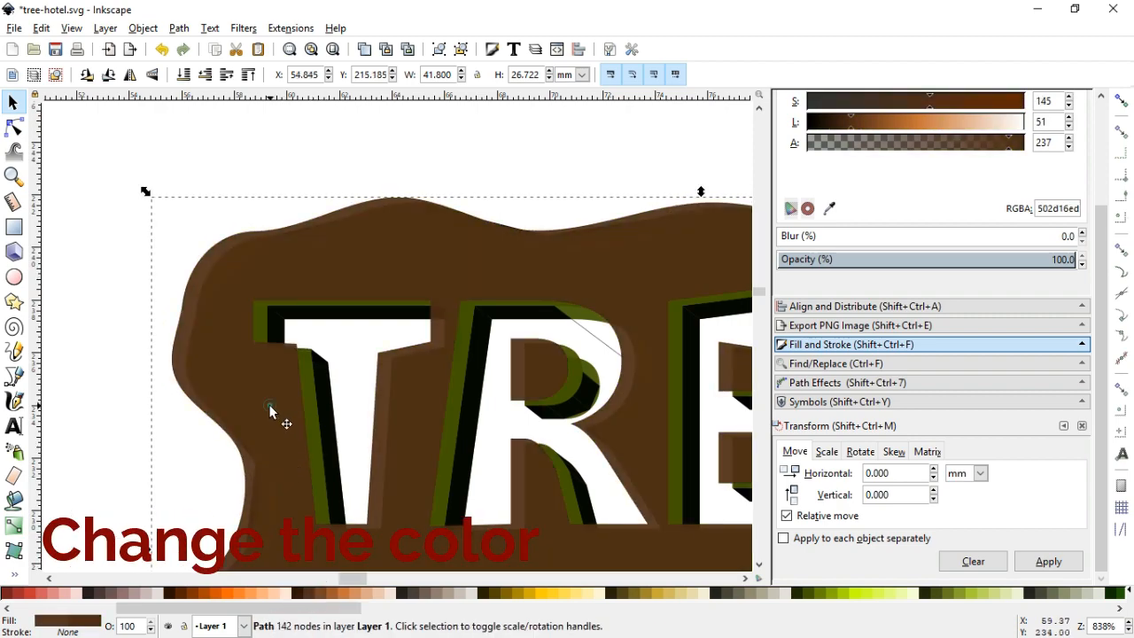
{"action": "left_click_drag", "start_coordinate": [270, 408], "coordinate": [265, 396]}
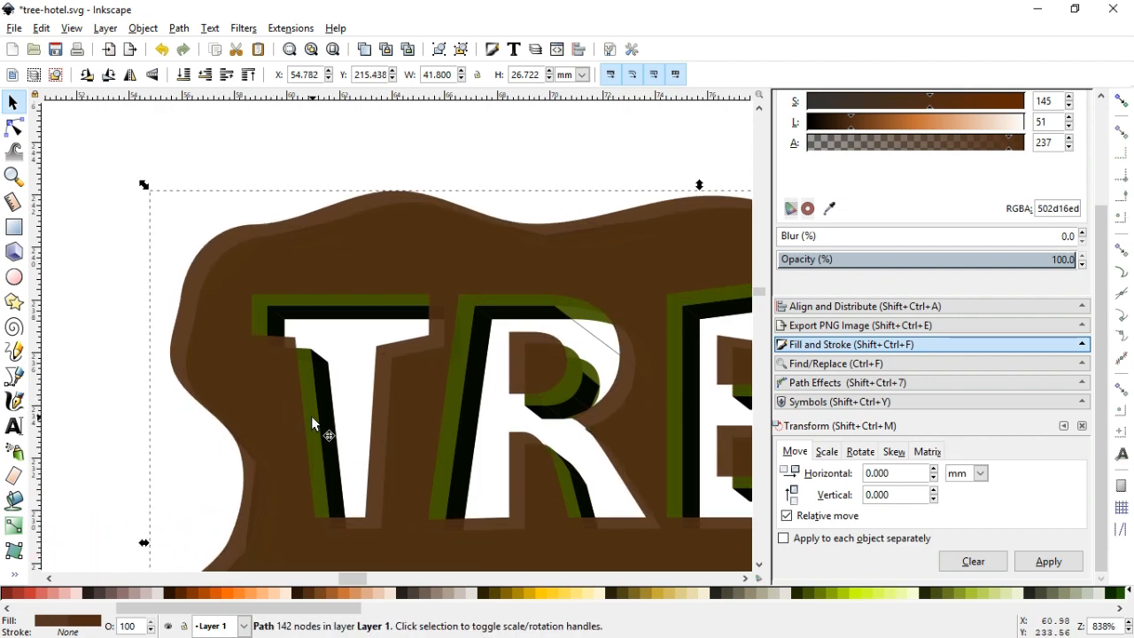
Fill the green sign directly beneath with brown 502d16 and darken it to a lightness of about 38.
{"action": "left_click", "coordinate": [310, 415]}
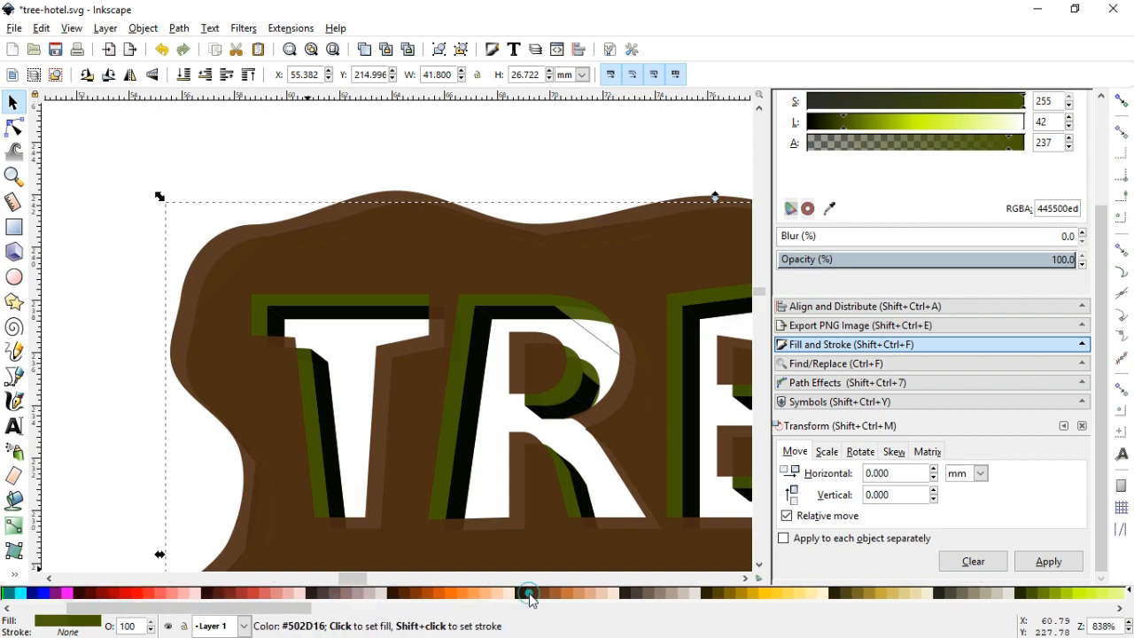
{"action": "left_click", "coordinate": [527, 593]}
{"action": "left_click_drag", "start_coordinate": [861, 123], "coordinate": [840, 124]}
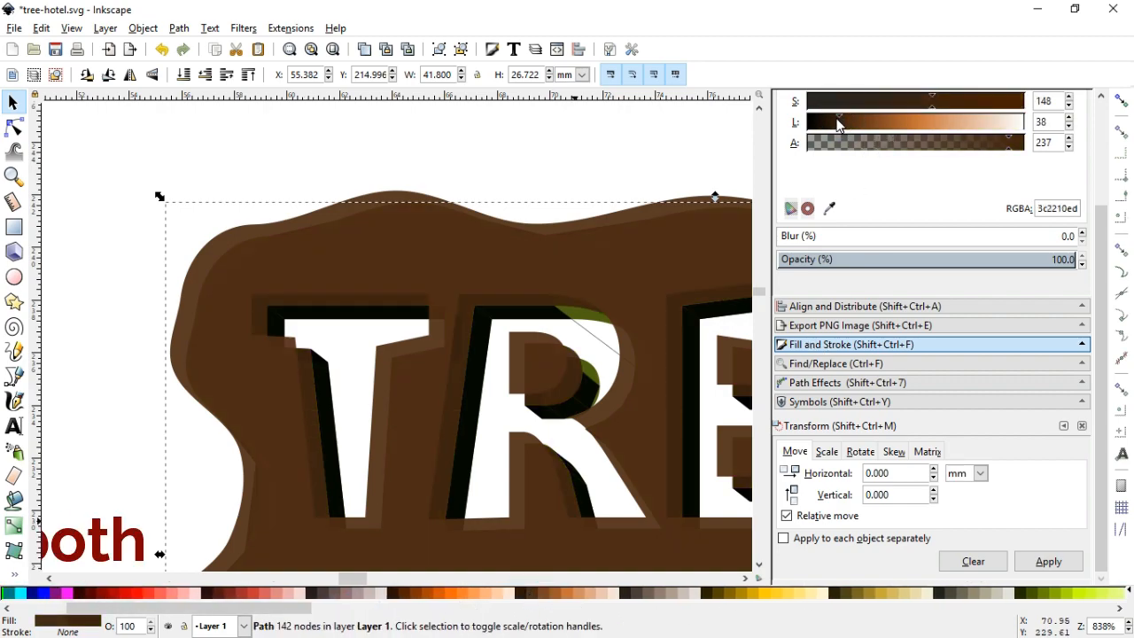
Select both brown signs together and generate an Extrude between them in Polygons mode.
{"action": "left_click", "coordinate": [213, 262], "text": "shift"}
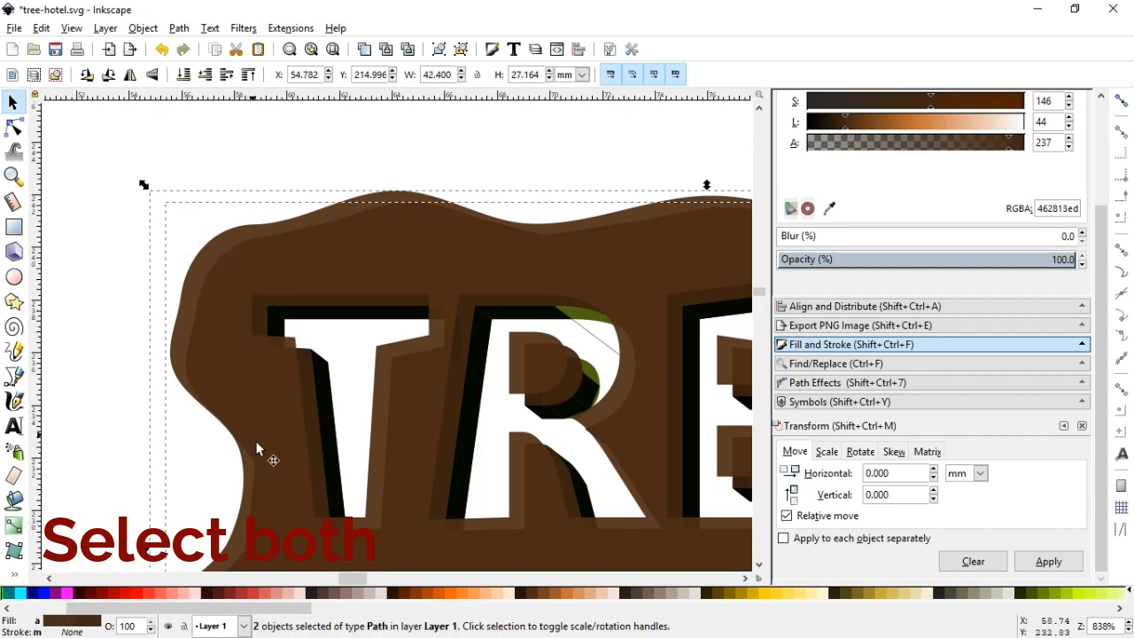
{"action": "left_click", "coordinate": [142, 28]}
{"action": "mouse_move", "coordinate": [290, 28]}
{"action": "mouse_move", "coordinate": [337, 165]}
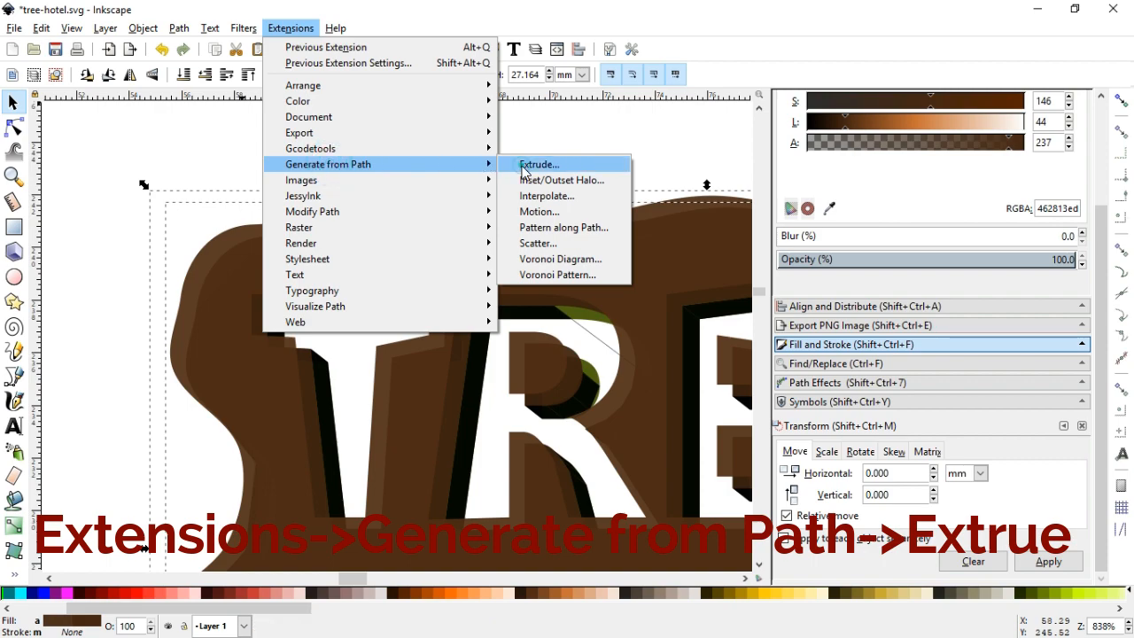
{"action": "left_click", "coordinate": [537, 162]}
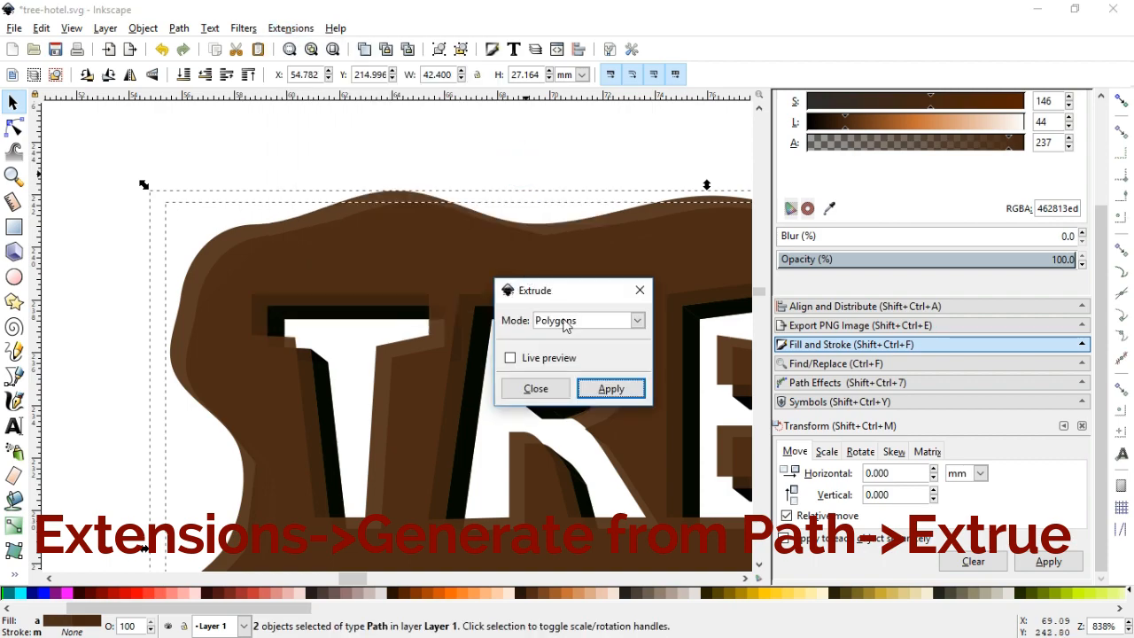
{"action": "left_click", "coordinate": [512, 359]}
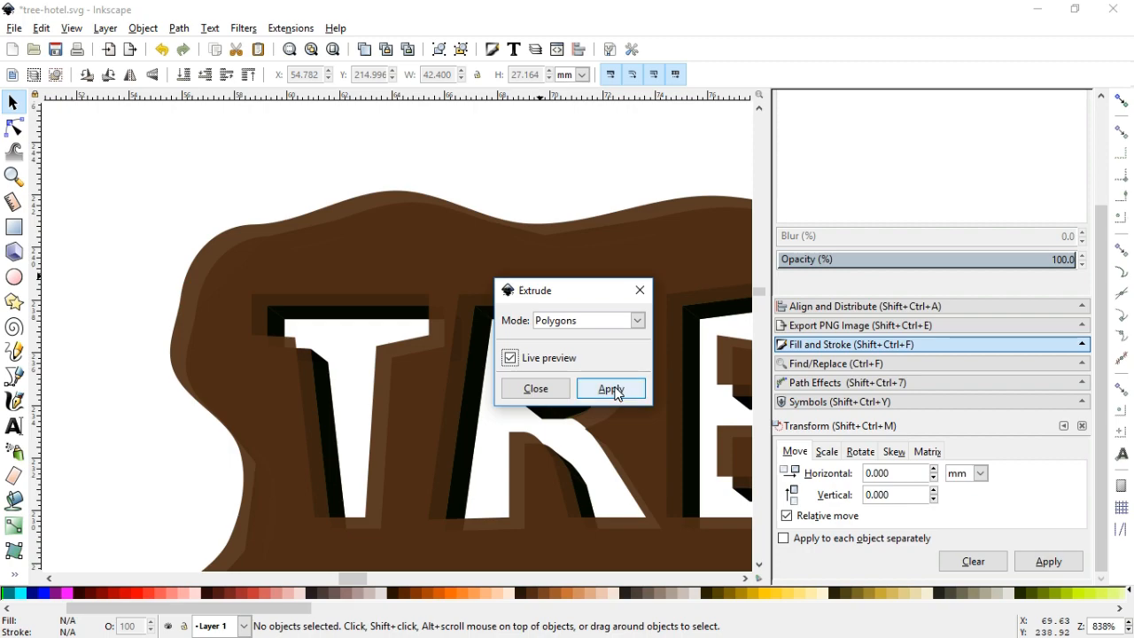
{"action": "left_click", "coordinate": [616, 393]}
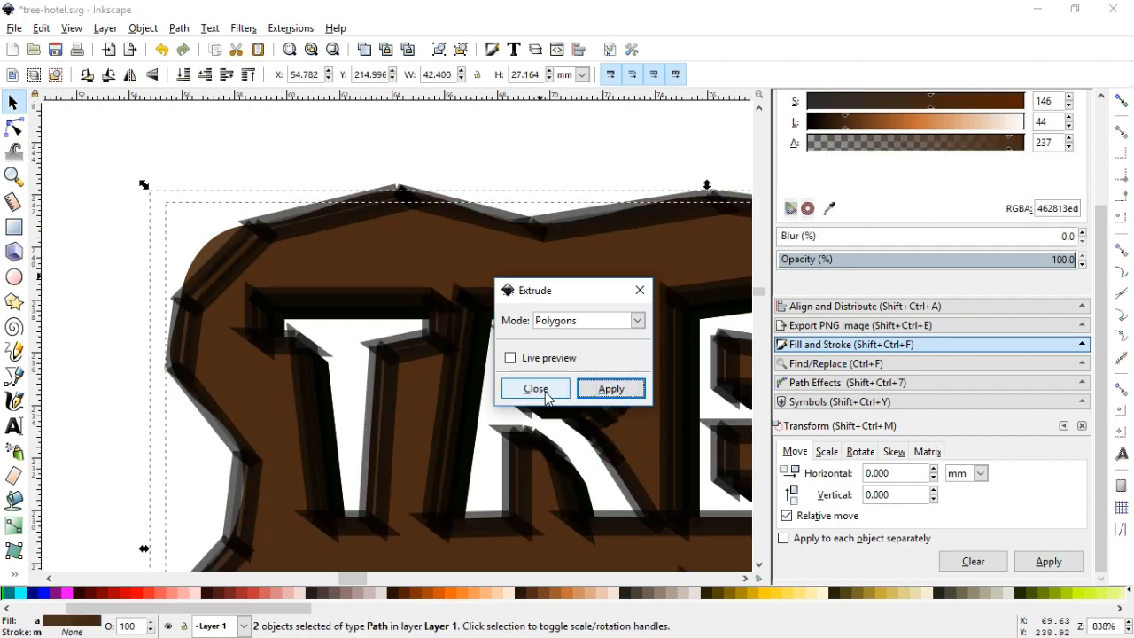
Set the new brown extrusion group's stroke width to 0 and fill it with dark brown 28170b at an alpha of about 245.
{"action": "left_click", "coordinate": [536, 390]}
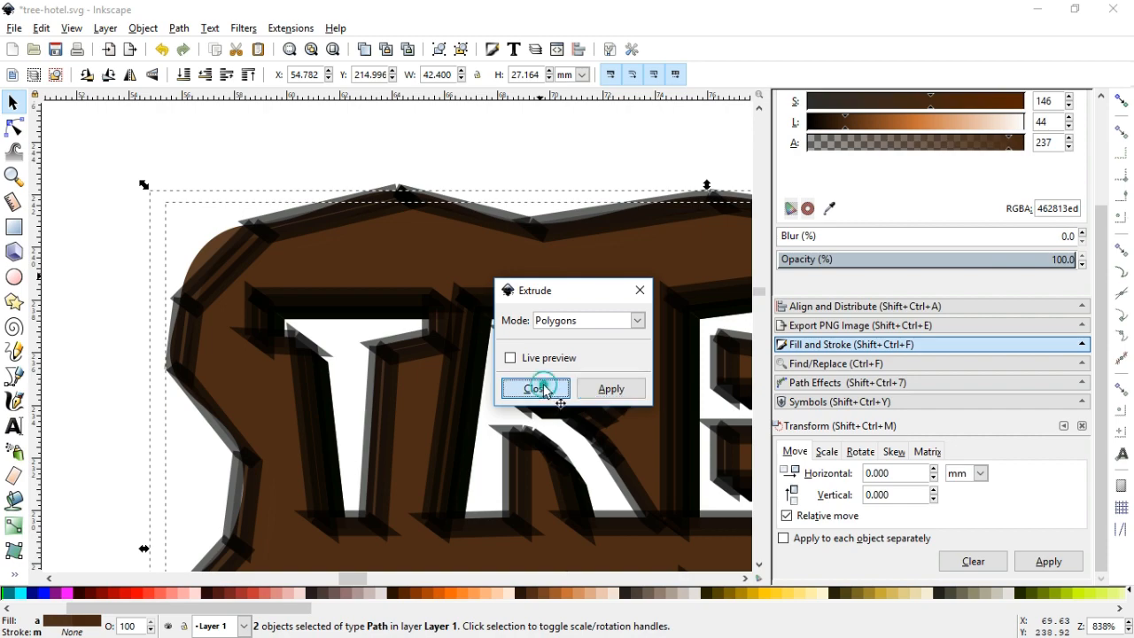
{"action": "left_click", "coordinate": [299, 210]}
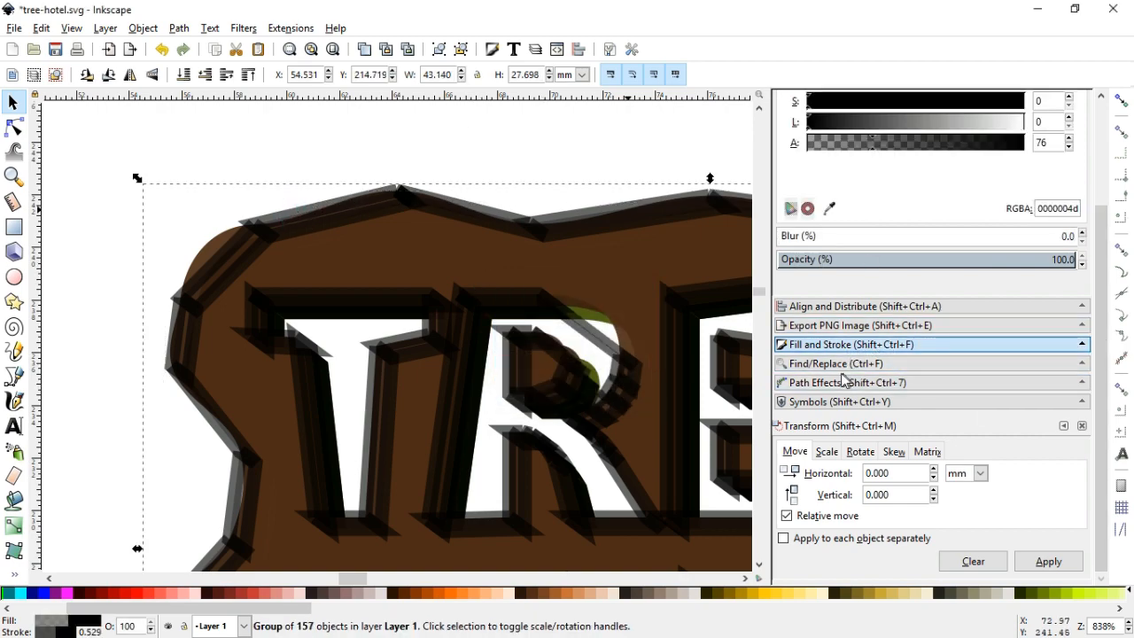
{"action": "left_click", "coordinate": [1078, 345]}
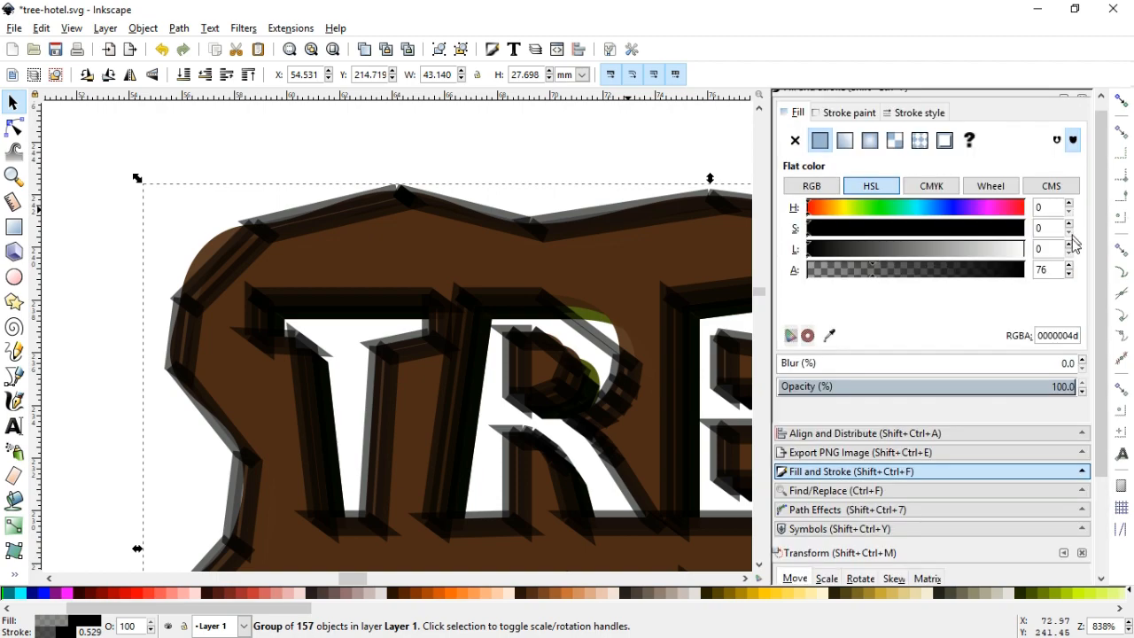
{"action": "scroll", "coordinate": [1104, 266], "scroll_direction": "up", "scroll_amount": 1}
{"action": "left_click_drag", "start_coordinate": [1103, 271], "coordinate": [1103, 346]}
{"action": "left_click", "coordinate": [877, 341]}
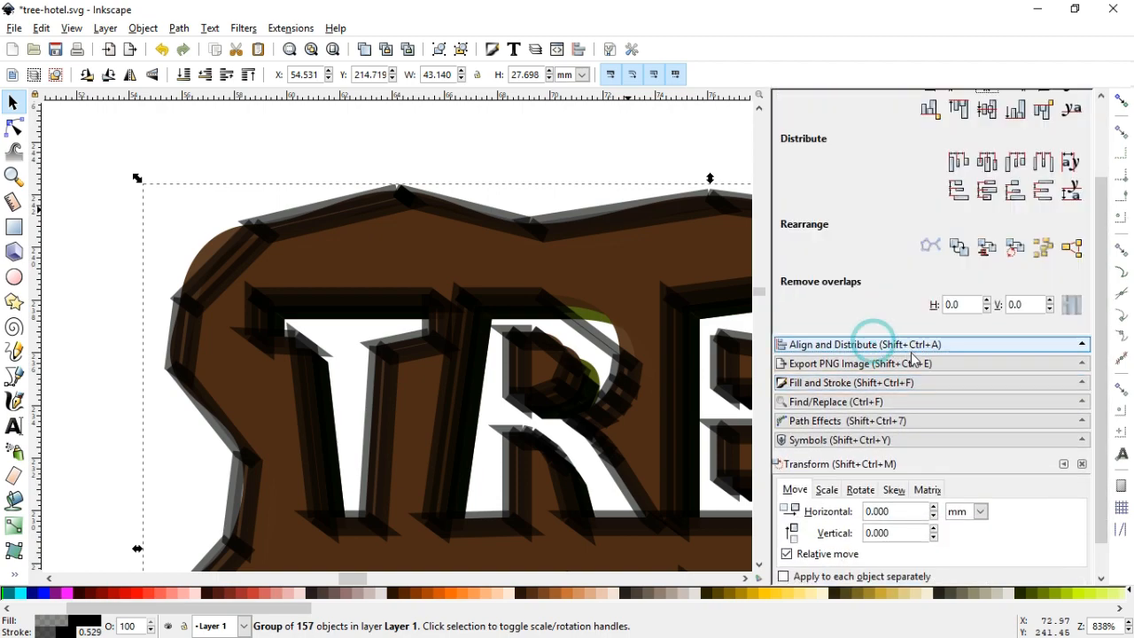
{"action": "left_click", "coordinate": [851, 385]}
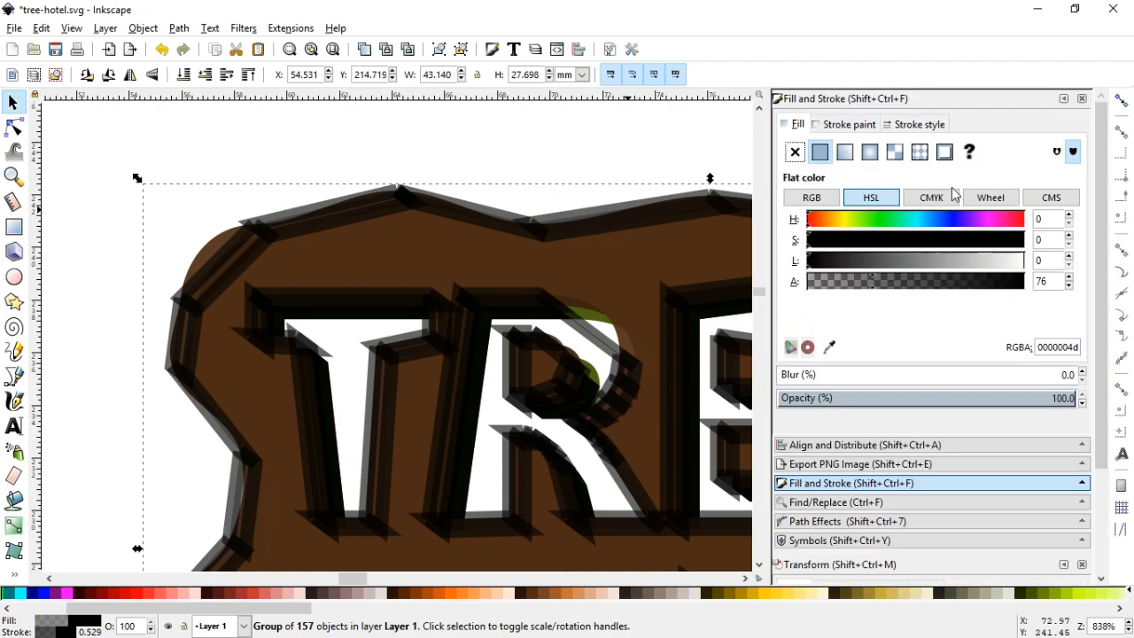
{"action": "left_click", "coordinate": [920, 124]}
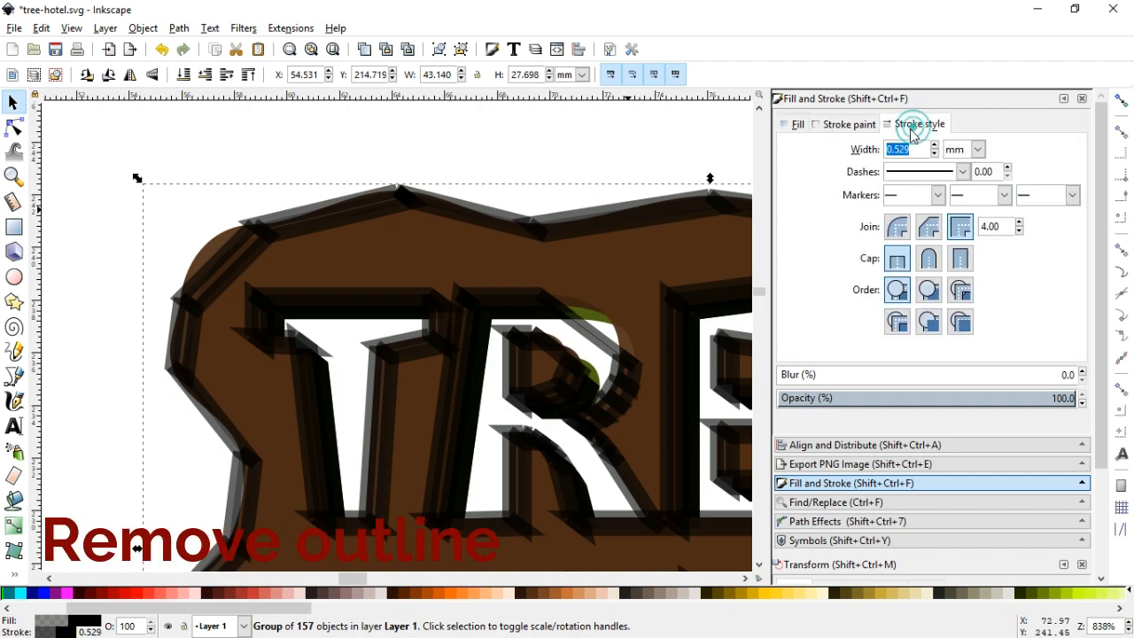
{"action": "double_click", "coordinate": [903, 149]}
{"action": "type", "text": "0"}
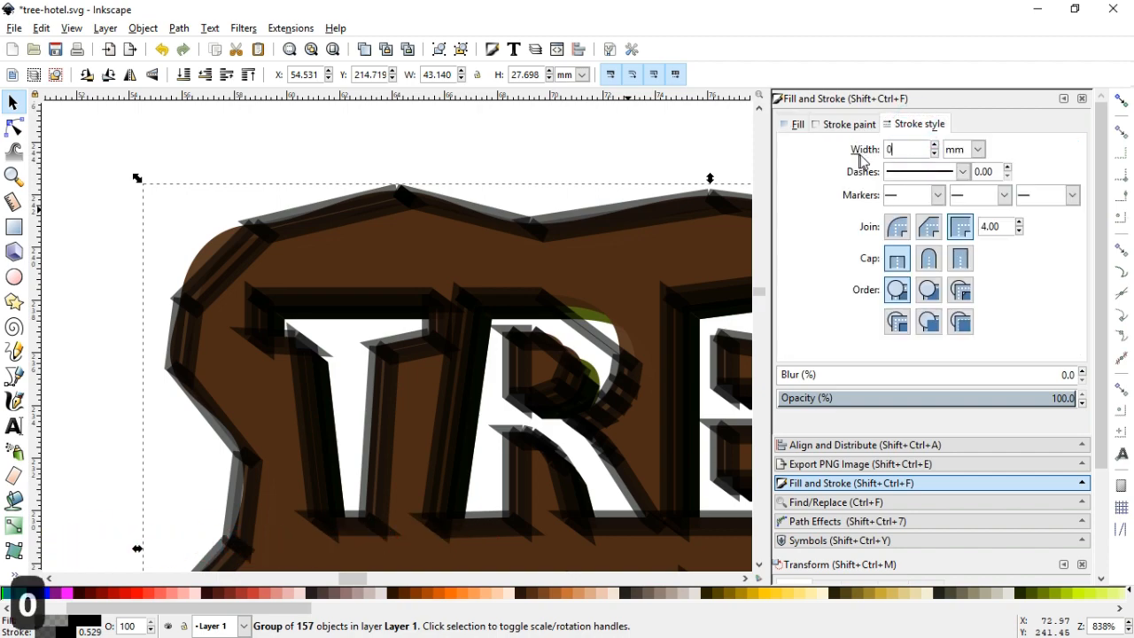
{"action": "key", "text": "Return"}
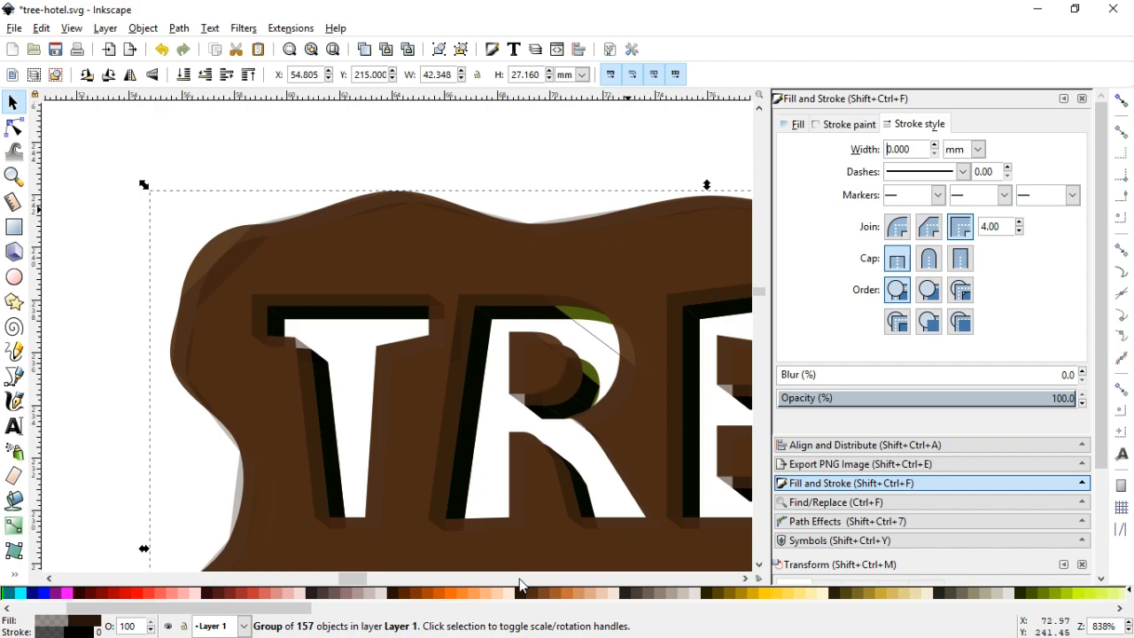
{"action": "left_click", "coordinate": [800, 124]}
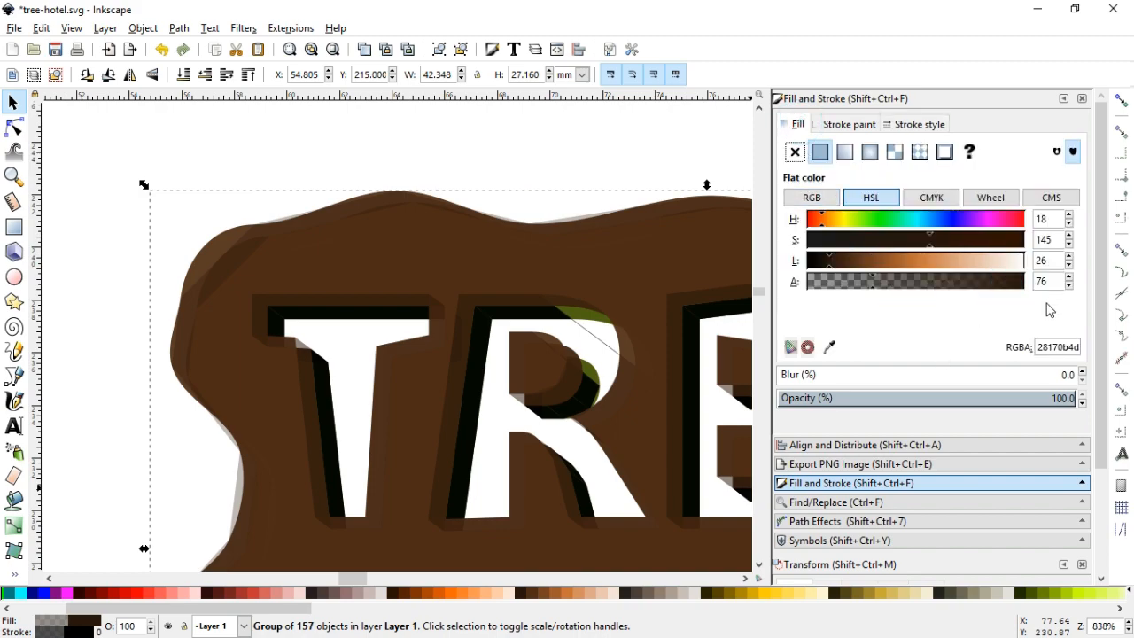
{"action": "left_click", "coordinate": [1021, 282]}
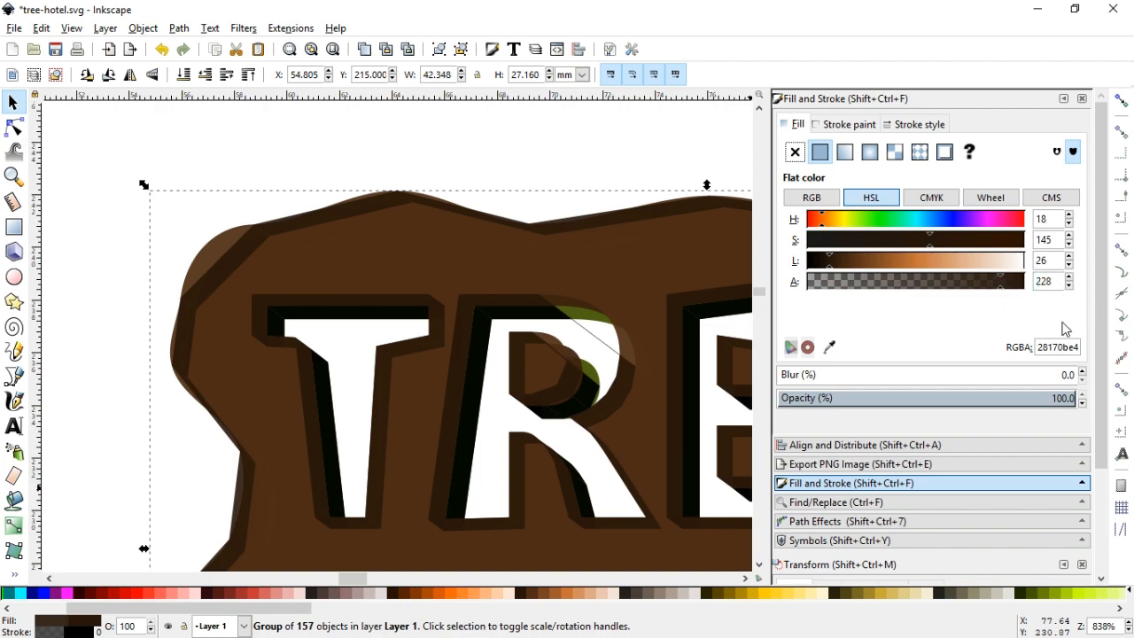
Ungroup the dark brown extrusion and unite its pieces into a single path.
{"action": "left_click", "coordinate": [141, 30]}
{"action": "left_click", "coordinate": [165, 165]}
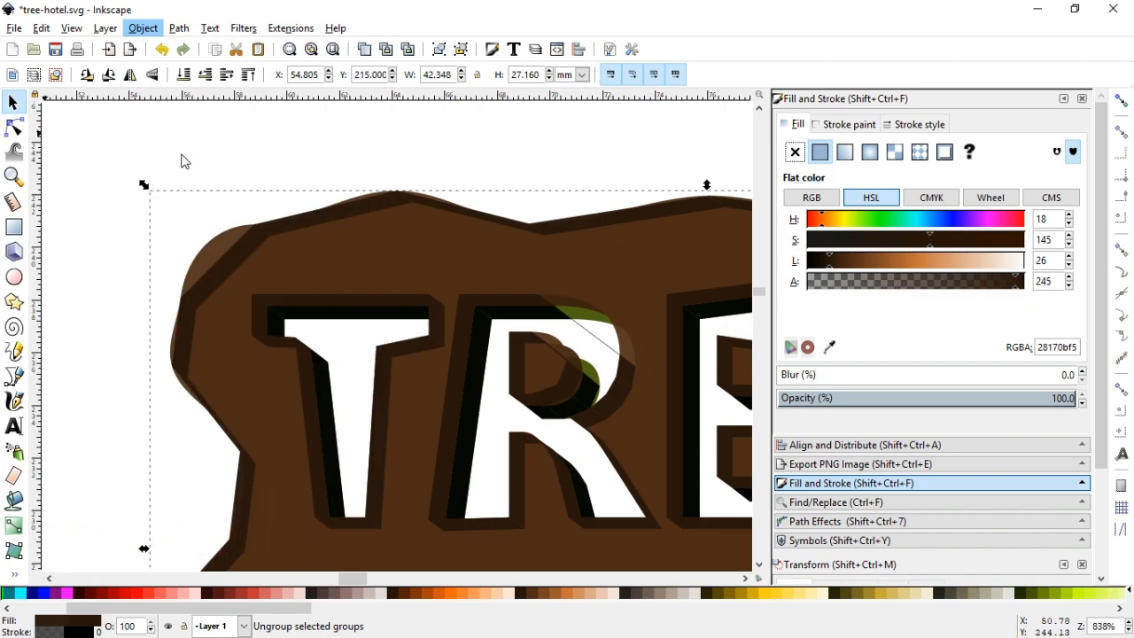
{"action": "left_click", "coordinate": [181, 30]}
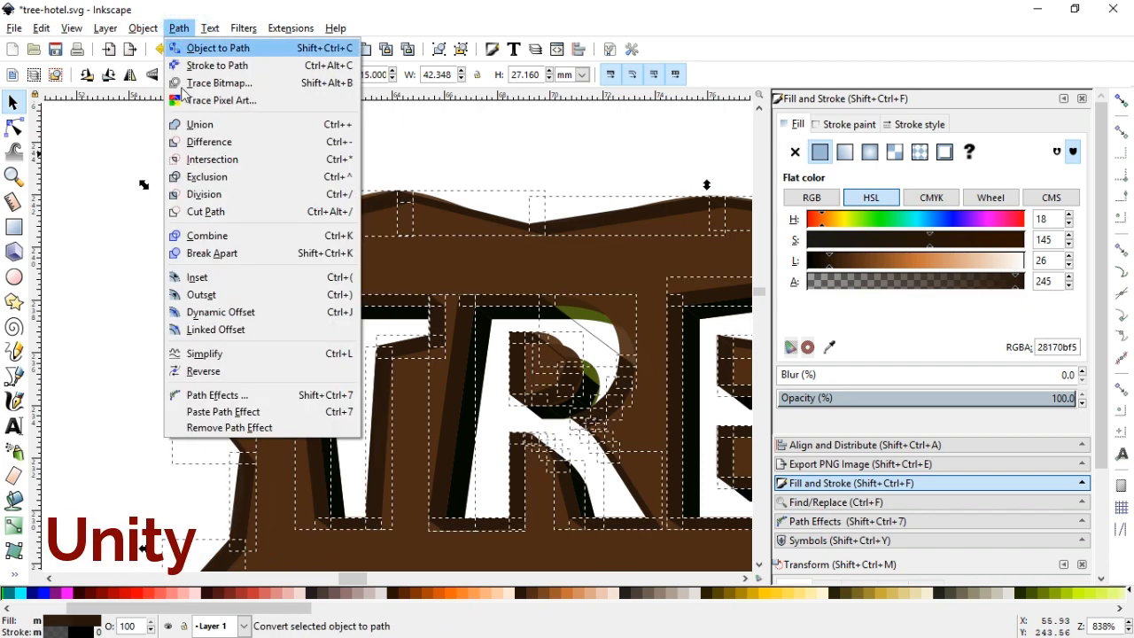
{"action": "left_click", "coordinate": [186, 124]}
{"action": "left_click", "coordinate": [173, 134]}
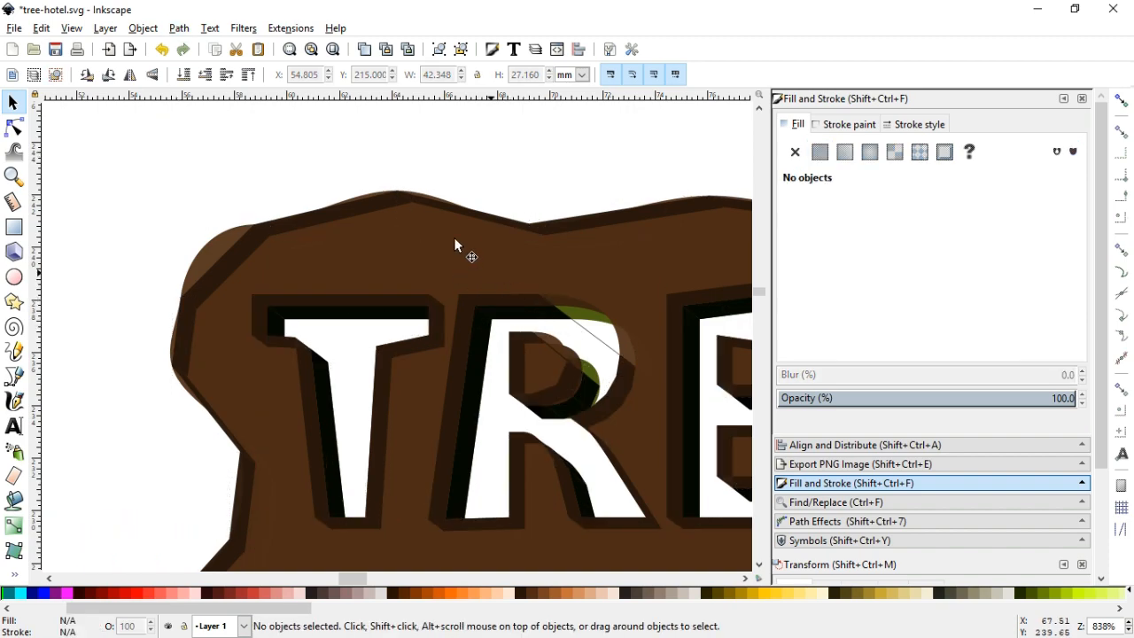
Move the brown signs and both extrusion outlines off the green sign beneath and delete that green sign.
{"action": "key", "text": "minus"}
{"action": "key", "text": "minus"}
{"action": "left_click_drag", "start_coordinate": [463, 279], "coordinate": [176, 307]}
{"action": "left_click_drag", "start_coordinate": [408, 271], "coordinate": [334, 170]}
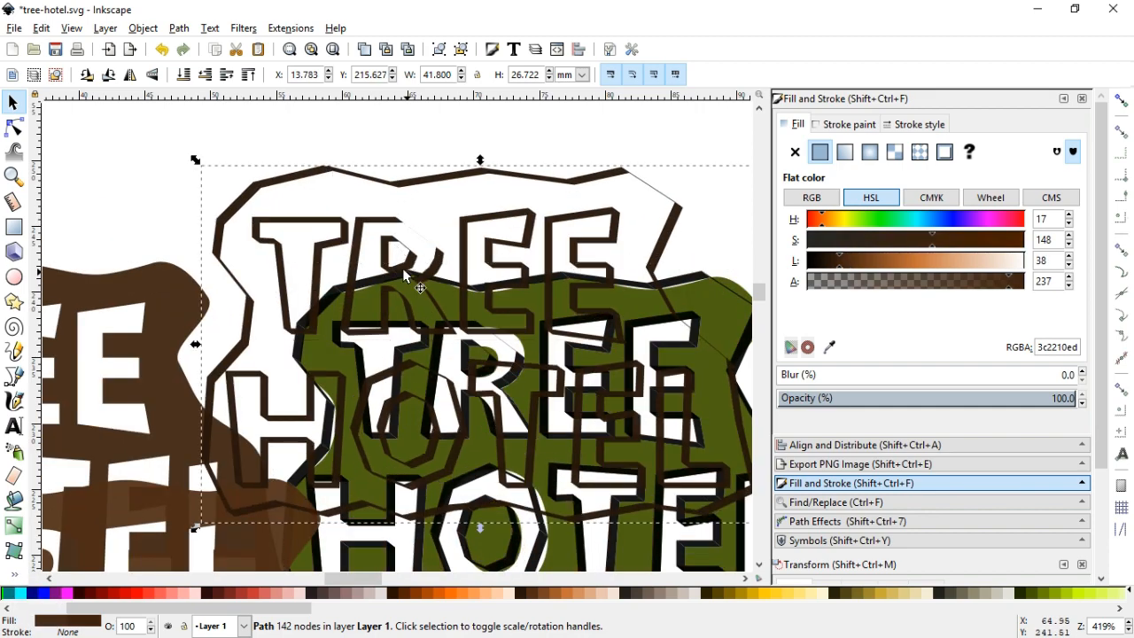
{"action": "left_click_drag", "start_coordinate": [358, 349], "coordinate": [308, 264]}
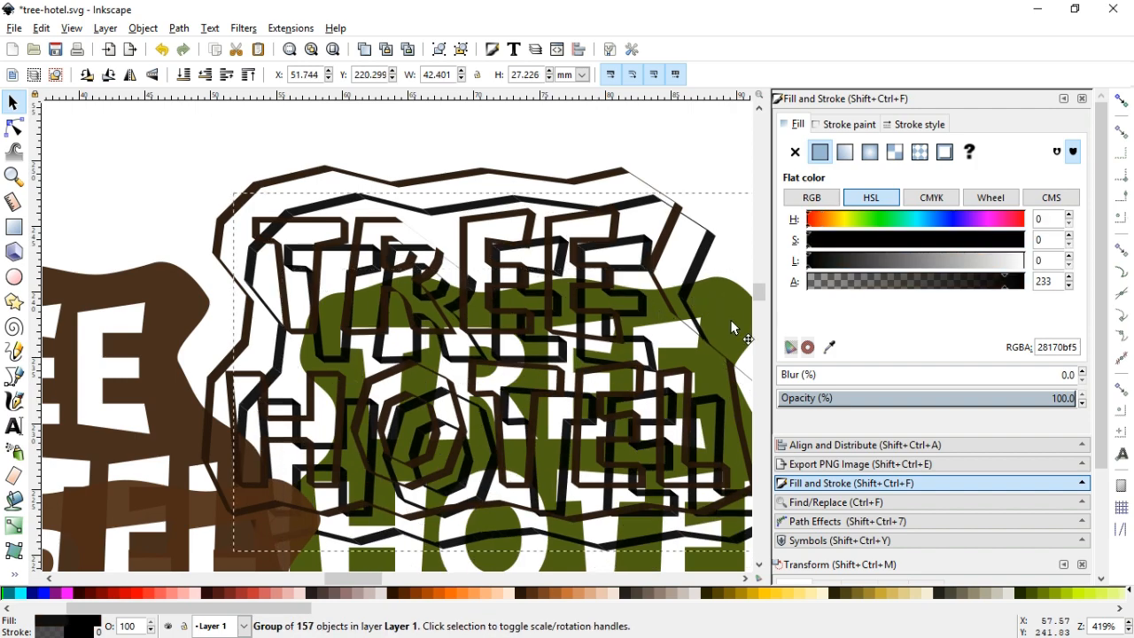
{"action": "key", "text": "Delete"}
Fill the black extrusion with green 445500 and move it against the brown extrusion, to about X 49.61, Y 222.15 mm.
{"action": "key", "text": "z"}
{"action": "left_click_drag", "start_coordinate": [182, 165], "coordinate": [425, 310]}
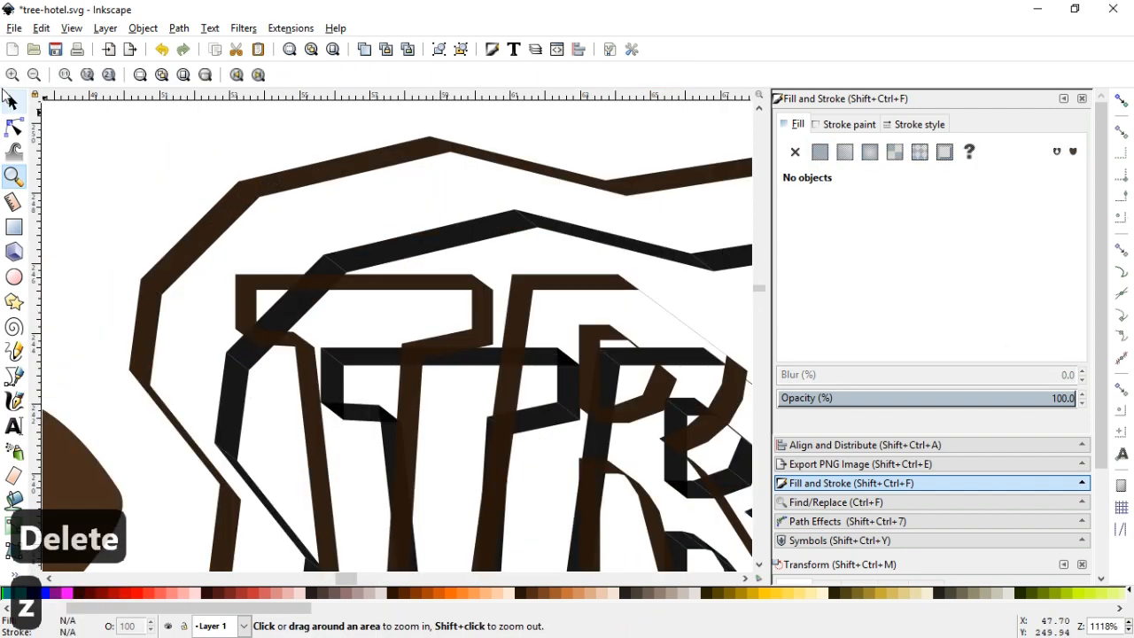
{"action": "left_click", "coordinate": [13, 103]}
{"action": "left_click", "coordinate": [236, 198]}
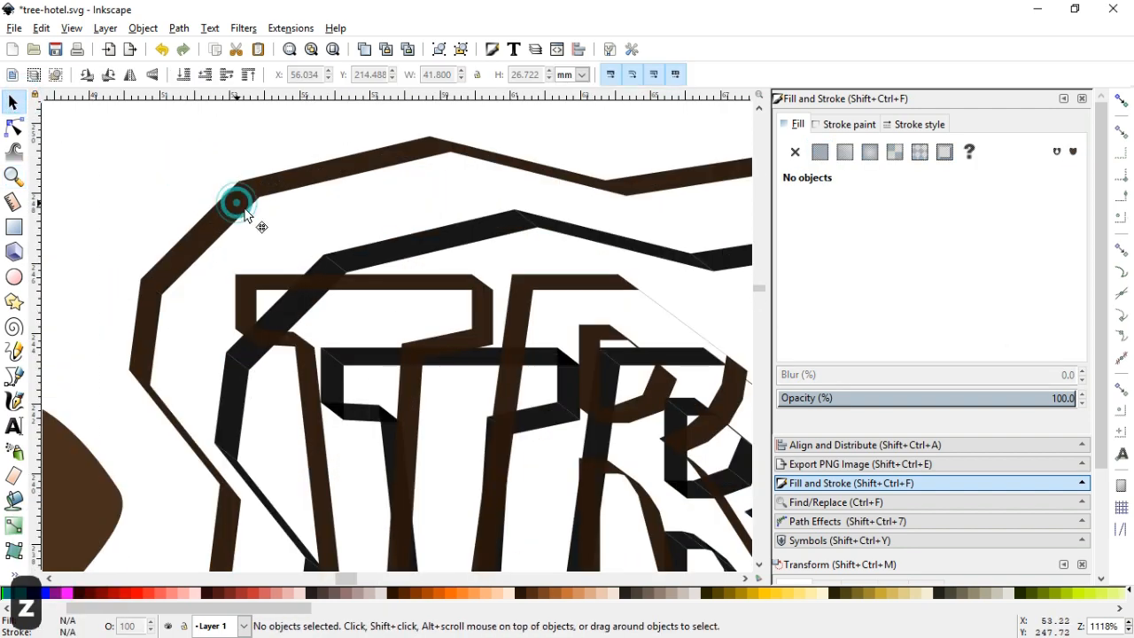
{"action": "left_click", "coordinate": [344, 365]}
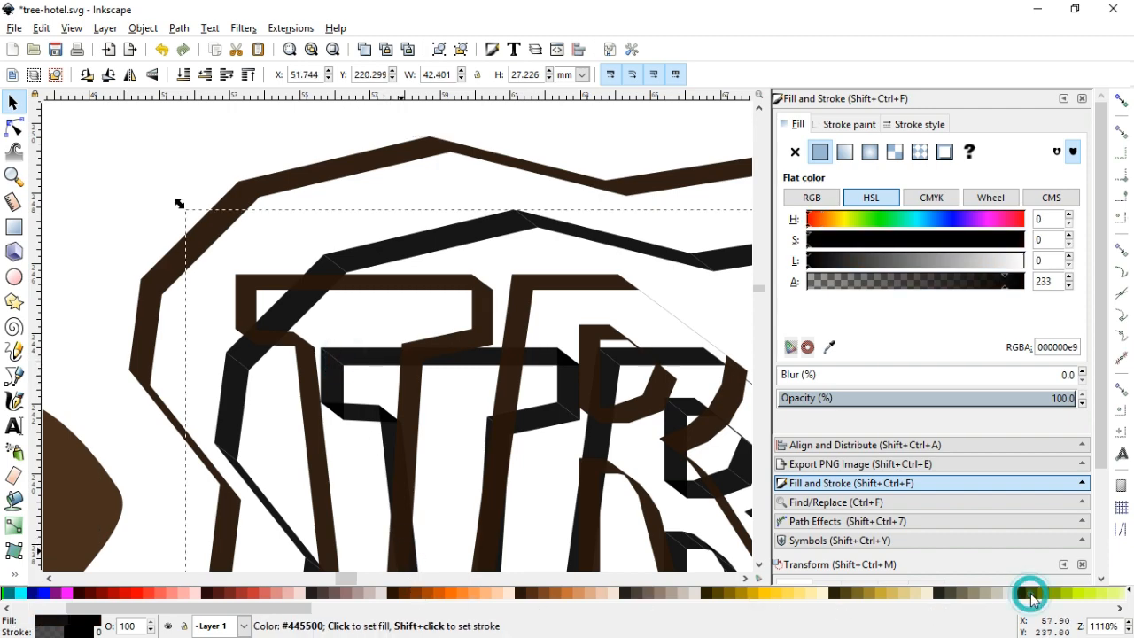
{"action": "left_click", "coordinate": [152, 159]}
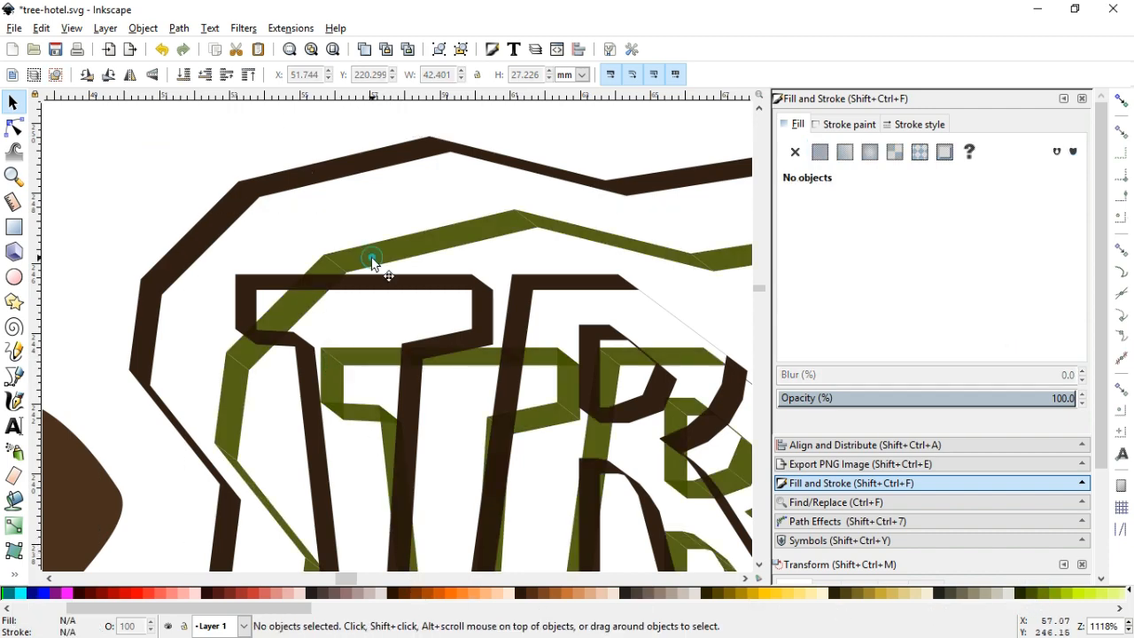
{"action": "left_click_drag", "start_coordinate": [450, 238], "coordinate": [368, 168]}
{"action": "left_click", "coordinate": [88, 172]}
Move the darker brown sign further left, to about X 3.85, Y 215.25 mm.
{"action": "key", "text": "minus"}
{"action": "key", "text": "minus"}
{"action": "key", "text": "minus"}
{"action": "key", "text": "minus"}
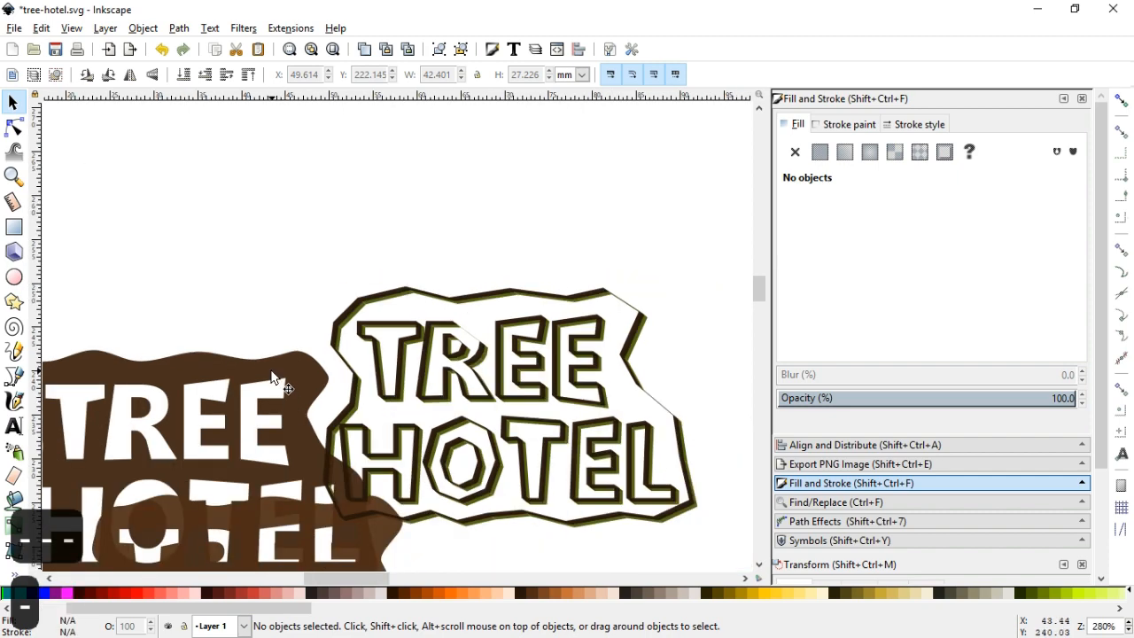
{"action": "left_click_drag", "start_coordinate": [281, 376], "coordinate": [203, 372]}
{"action": "left_click", "coordinate": [228, 241]}
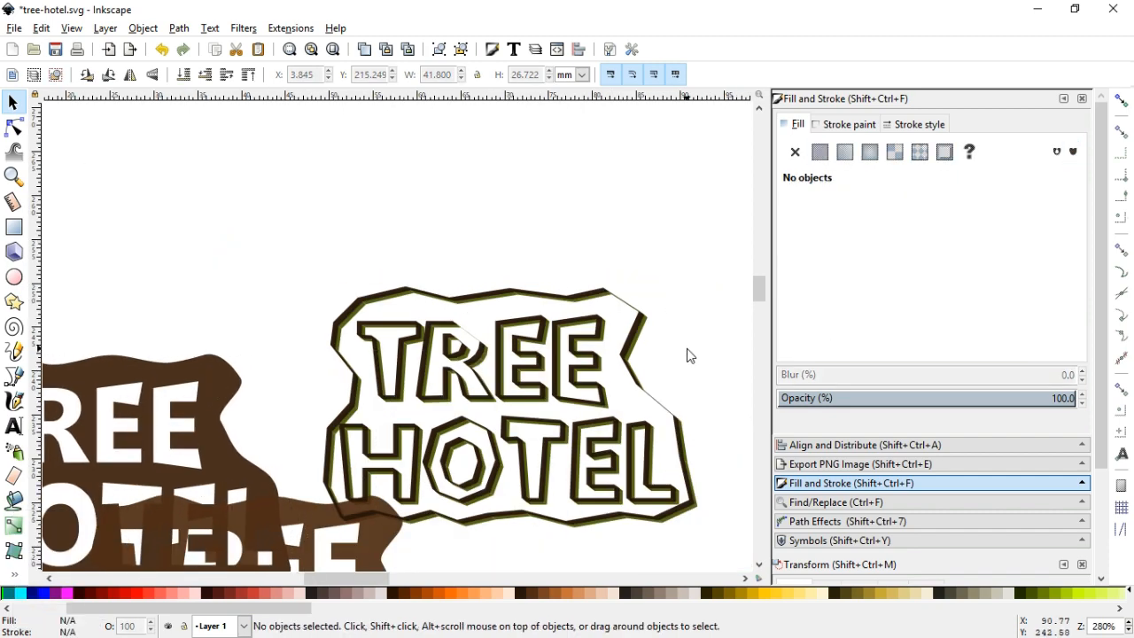
Ungroup the green extrusion and unite its pieces into a single path.
{"action": "scroll", "coordinate": [761, 295], "scroll_direction": "down", "scroll_amount": 1}
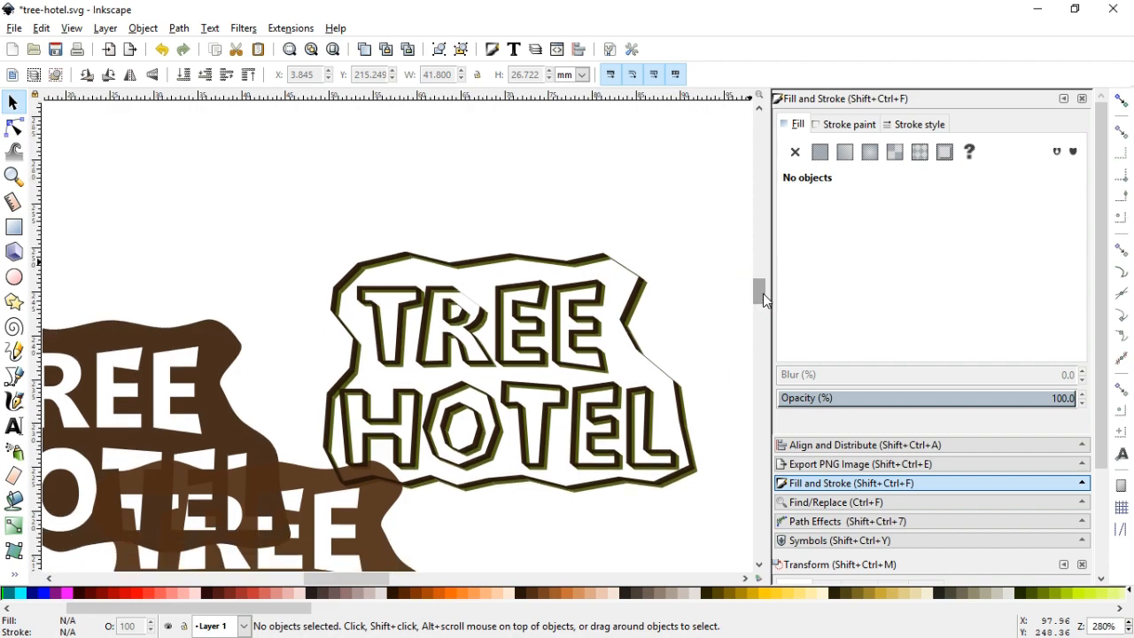
{"action": "key", "text": "z"}
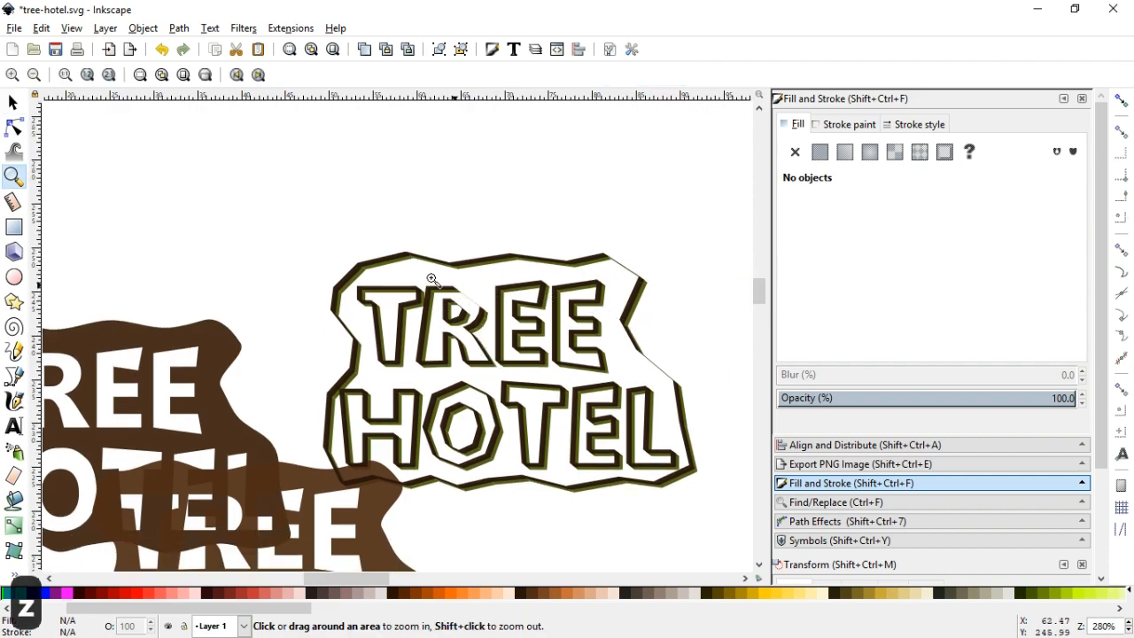
{"action": "left_click_drag", "start_coordinate": [420, 262], "coordinate": [544, 364]}
{"action": "key", "text": "s"}
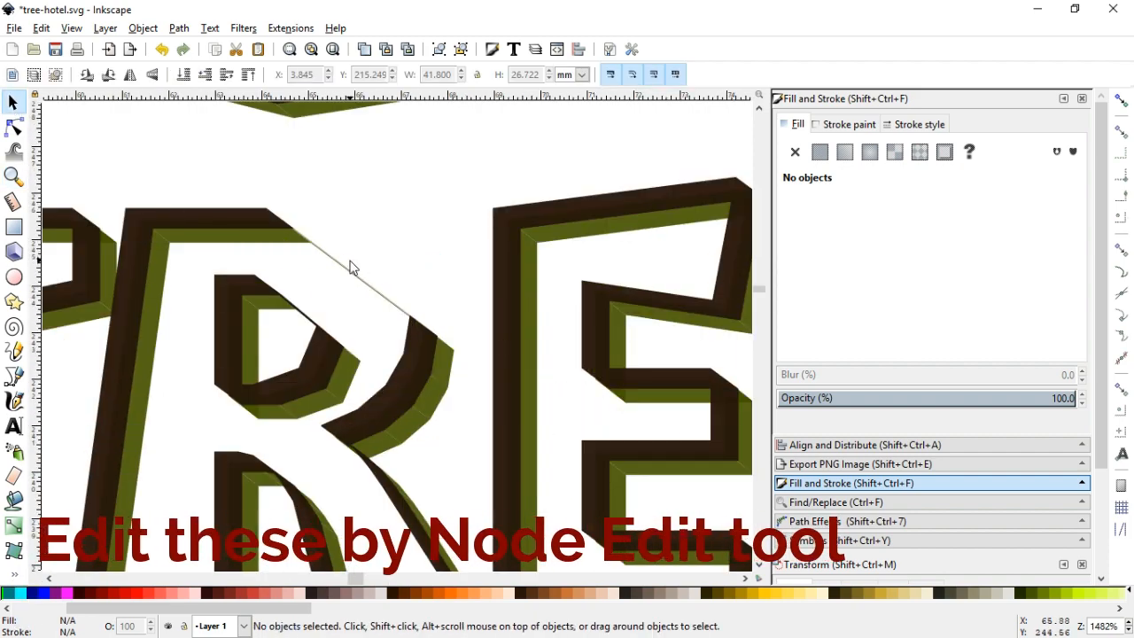
{"action": "key", "text": "minus"}
{"action": "key", "text": "minus"}
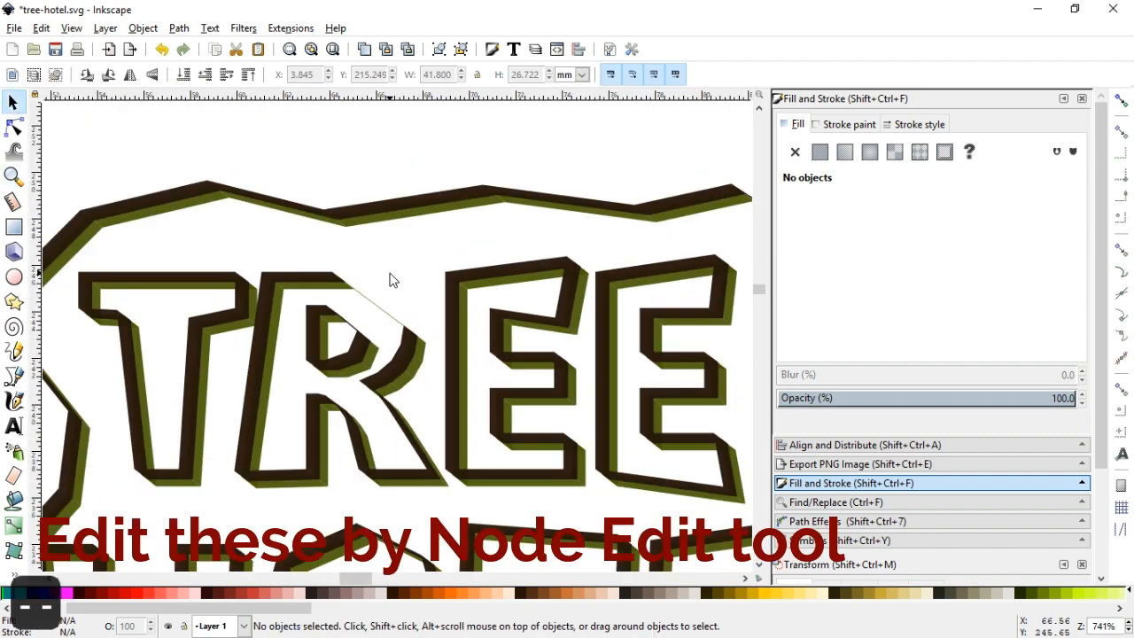
{"action": "left_click", "coordinate": [147, 223]}
{"action": "left_click", "coordinate": [142, 28]}
{"action": "left_click", "coordinate": [155, 168]}
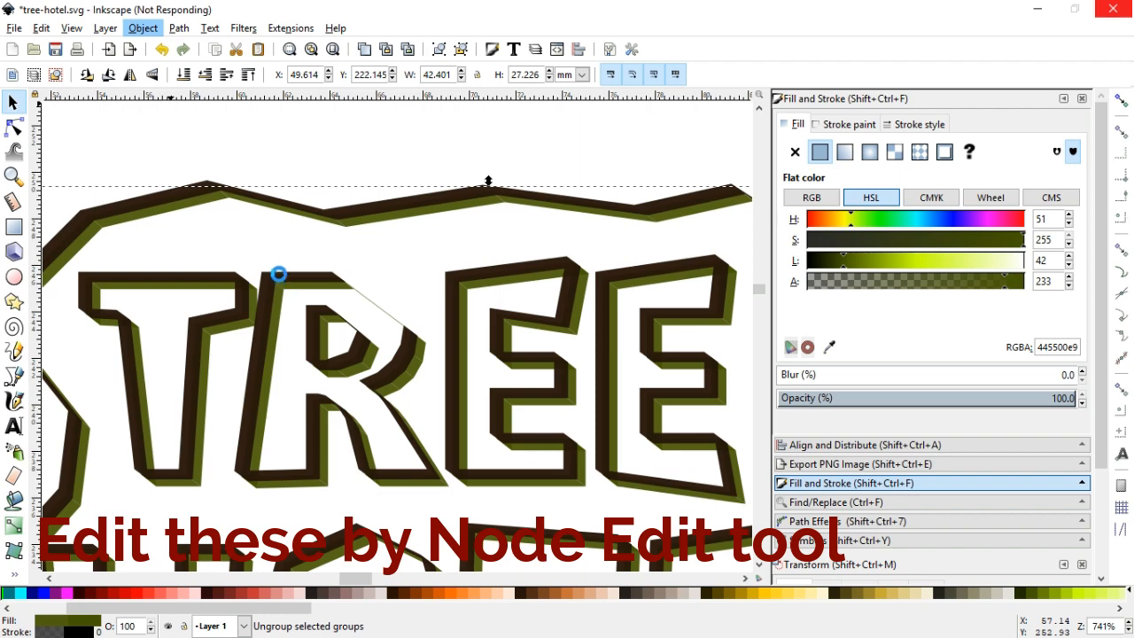
{"action": "left_click", "coordinate": [176, 29]}
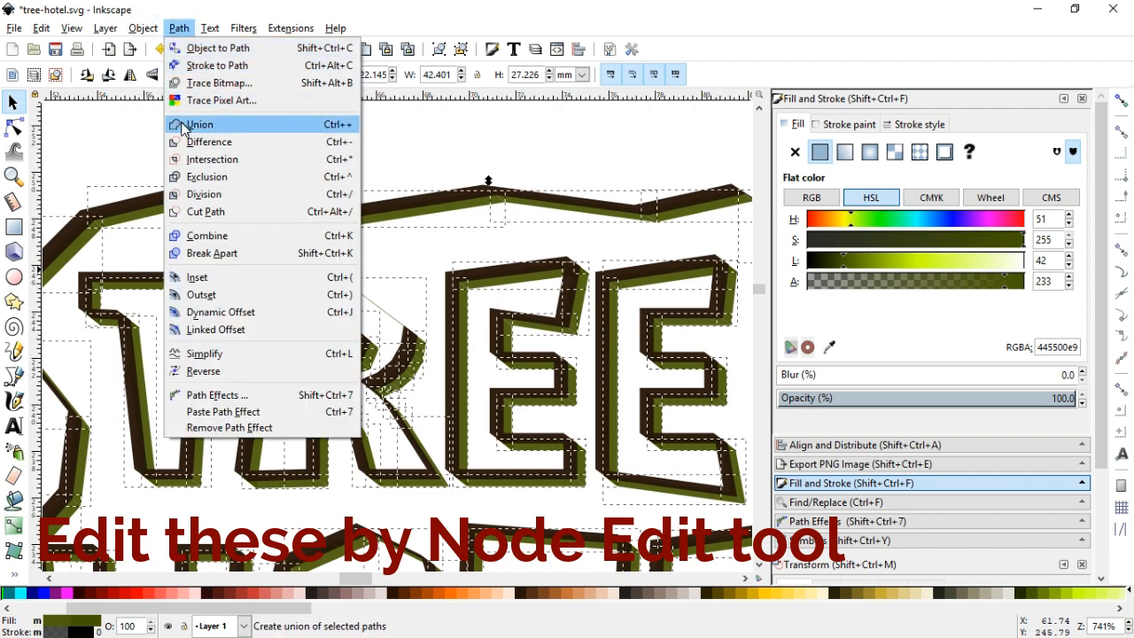
{"action": "left_click", "coordinate": [184, 123]}
{"action": "left_click", "coordinate": [312, 149]}
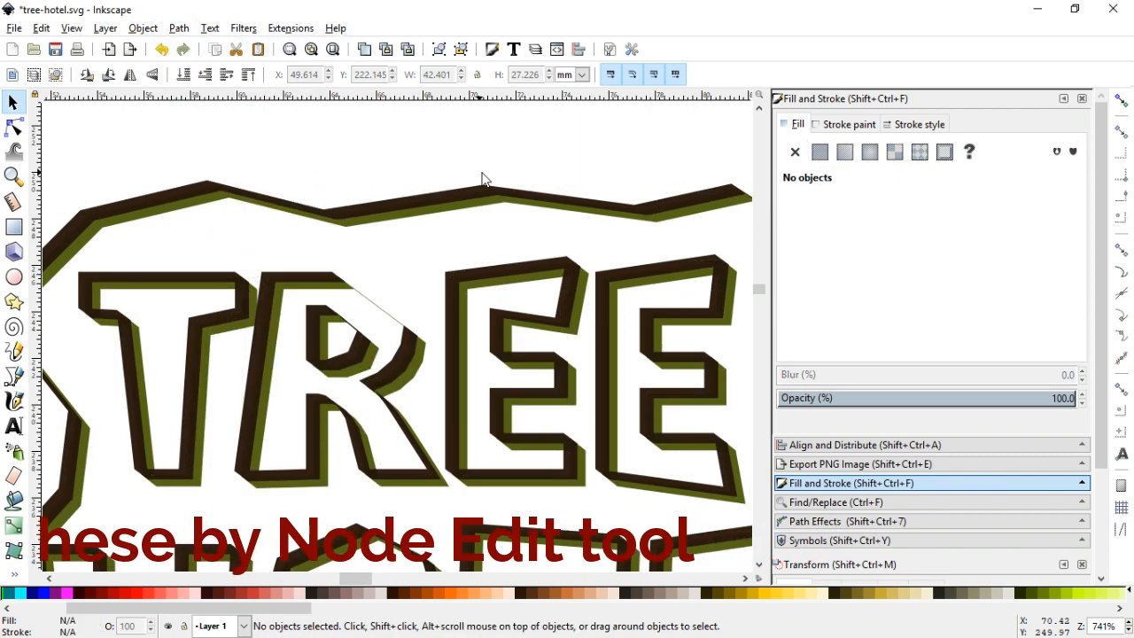
Move the lighter brown sign clear of the extrusion outlines, to about X 10.07, Y 190.01 mm.
{"action": "key", "text": "minus"}
{"action": "key", "text": "minus"}
{"action": "left_click_drag", "start_coordinate": [753, 291], "coordinate": [760, 299]}
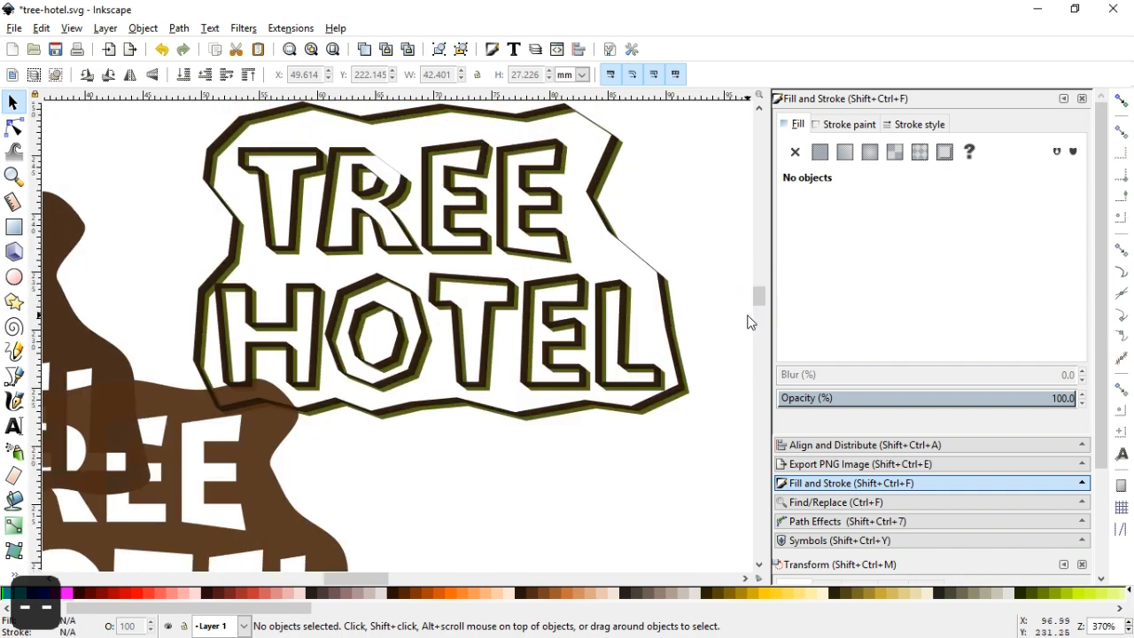
{"action": "key", "text": "minus"}
{"action": "key", "text": "minus"}
{"action": "left_click_drag", "start_coordinate": [290, 446], "coordinate": [254, 468]}
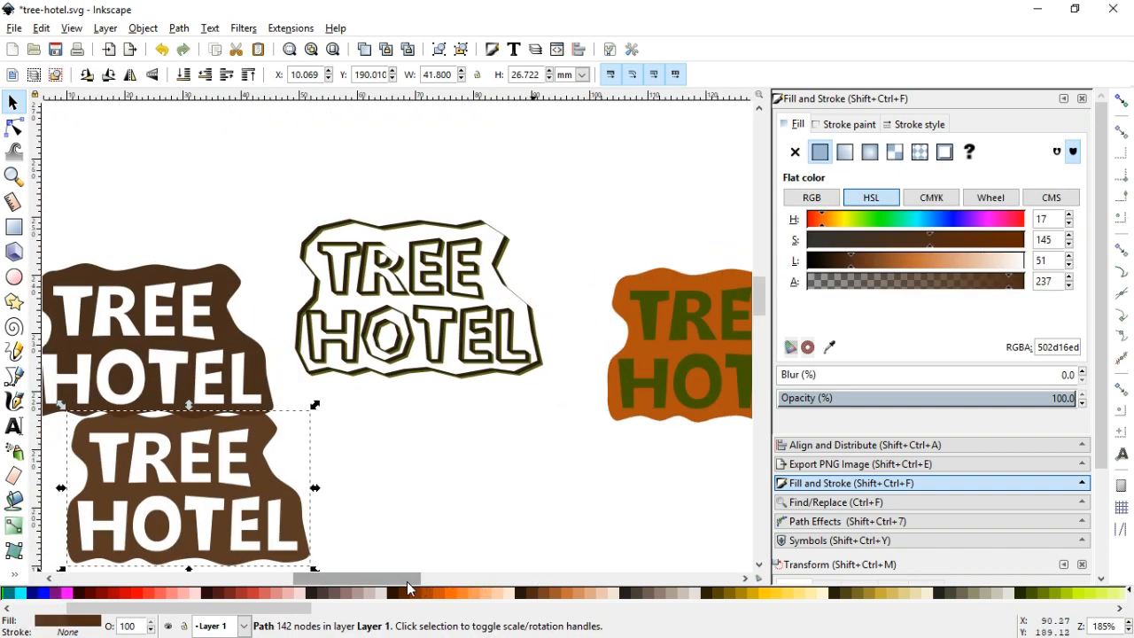
Try to enlarge the orange wavy background around the green text.
{"action": "left_click_drag", "start_coordinate": [406, 581], "coordinate": [431, 580]}
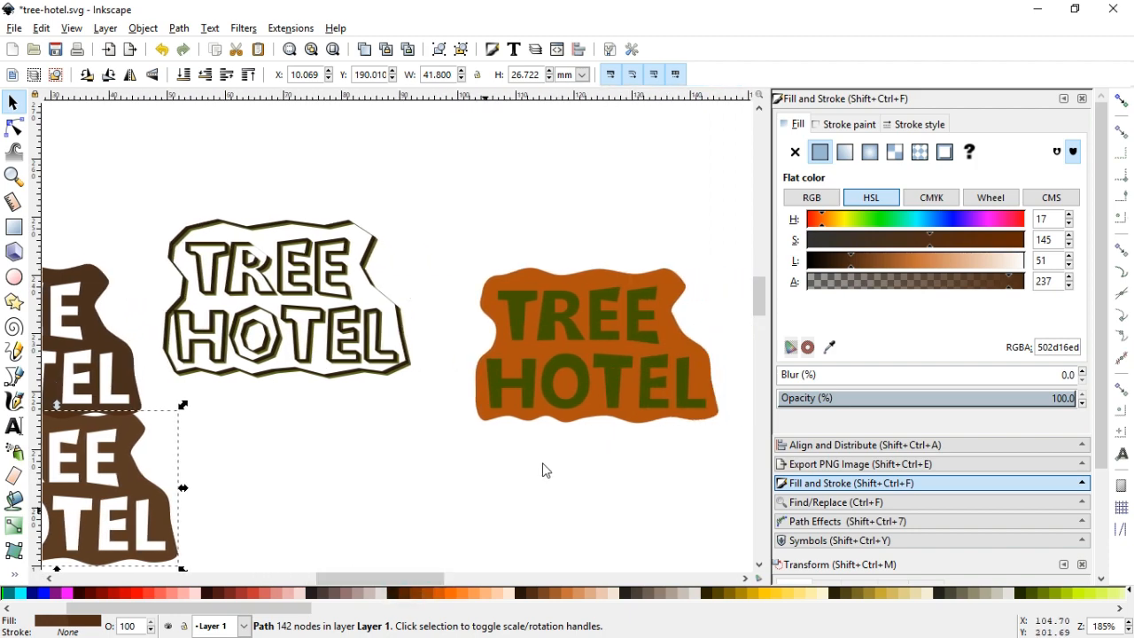
{"action": "left_click", "coordinate": [698, 379]}
{"action": "left_click_drag", "start_coordinate": [725, 428], "coordinate": [746, 445]}
{"action": "left_click", "coordinate": [636, 491]}
{"action": "left_click", "coordinate": [716, 414]}
{"action": "left_click", "coordinate": [648, 484]}
{"action": "left_click", "coordinate": [667, 322]}
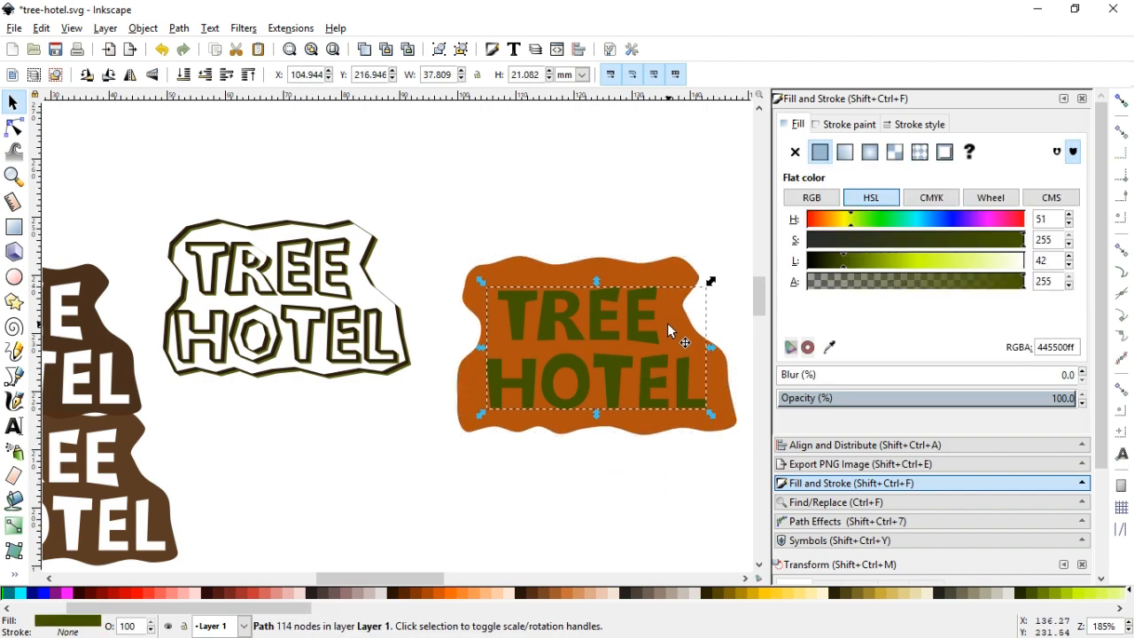
{"action": "key", "text": "ctrl+z"}
Enlarge the orange wavy background about its centre to about 44.98 mm wide and 28.75 mm high.
{"action": "left_click", "coordinate": [714, 444]}
{"action": "left_click", "coordinate": [715, 417]}
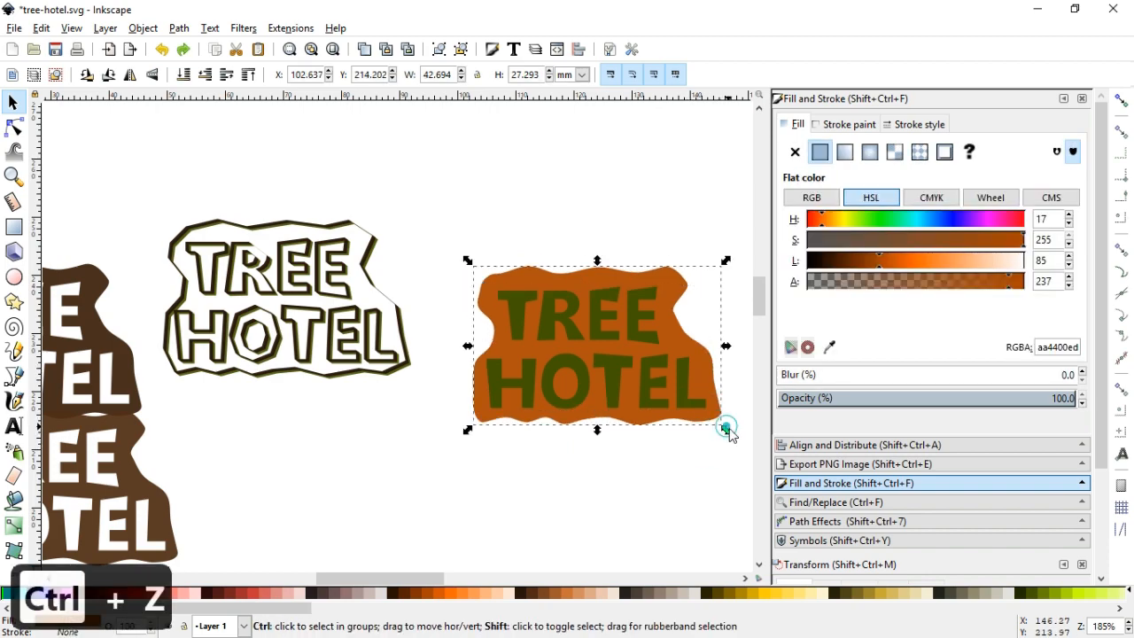
{"action": "left_click_drag", "start_coordinate": [724, 429], "coordinate": [732, 434]}
Cut the green TREE HOTEL text out of the orange wavy background with Difference.
{"action": "left_click", "coordinate": [615, 363]}
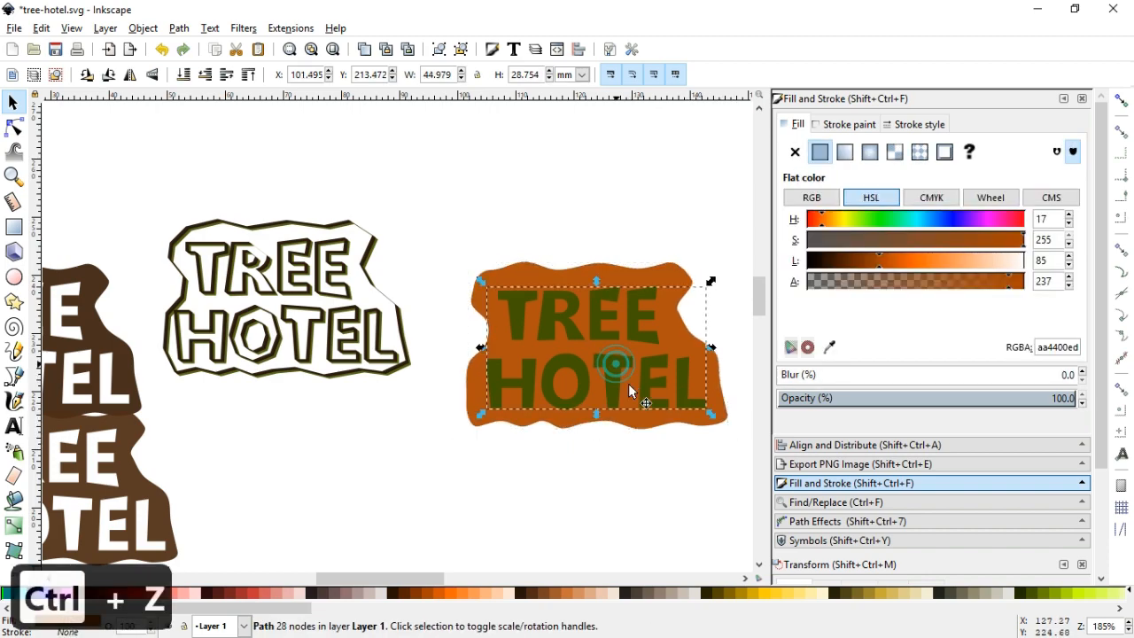
{"action": "left_click", "coordinate": [664, 270], "text": "shift"}
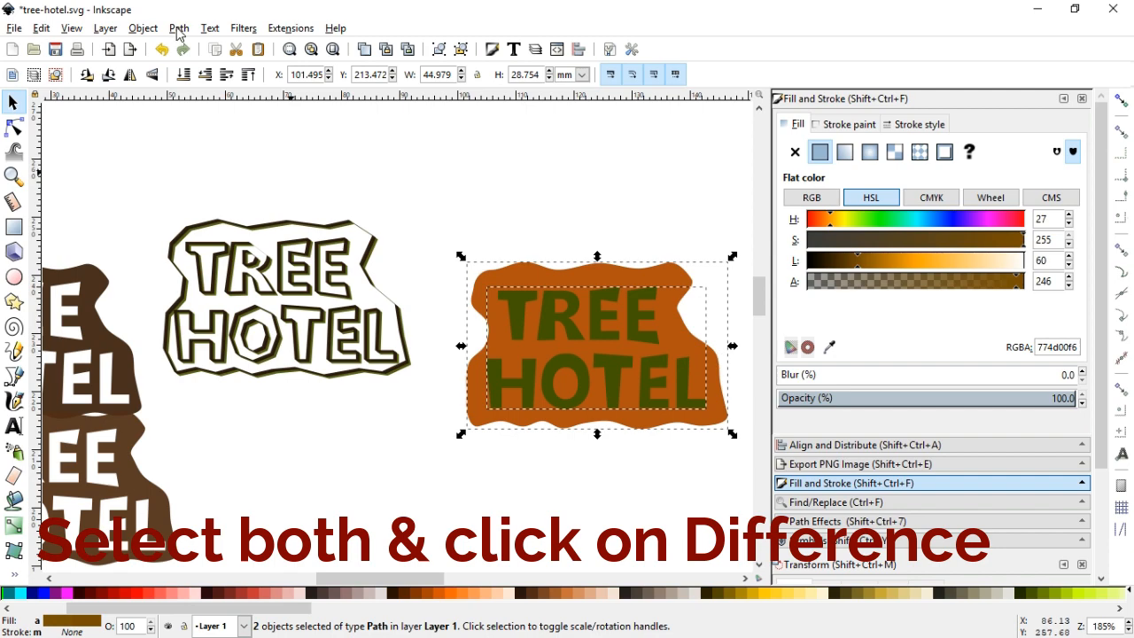
{"action": "left_click", "coordinate": [179, 31]}
{"action": "left_click", "coordinate": [200, 139]}
Move the orange cut-out sign over the extrusion outlines and raise it to the top of the stack.
{"action": "key", "text": "z"}
{"action": "left_click_drag", "start_coordinate": [138, 181], "coordinate": [479, 435]}
{"action": "left_click", "coordinate": [12, 103]}
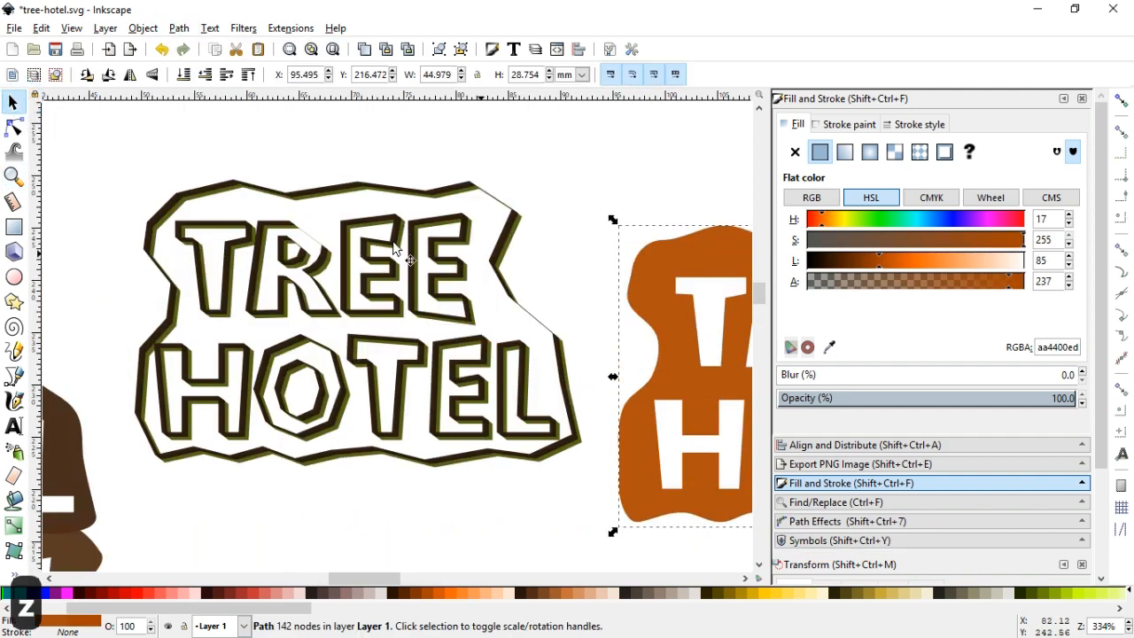
{"action": "left_click_drag", "start_coordinate": [654, 279], "coordinate": [171, 213]}
{"action": "left_click", "coordinate": [143, 28]}
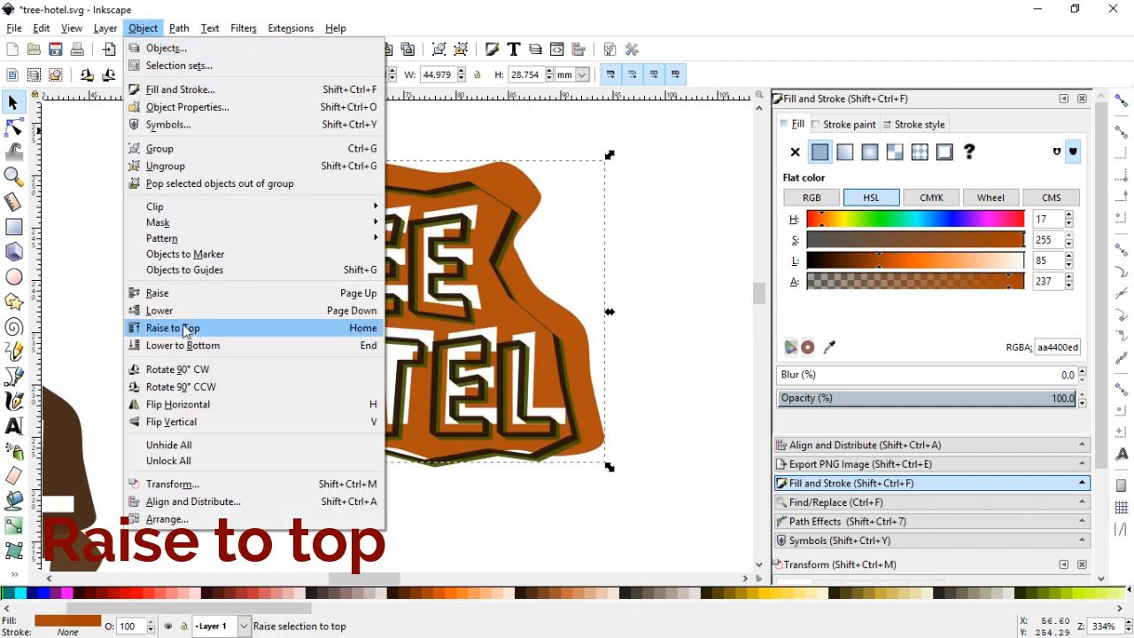
{"action": "left_click", "coordinate": [183, 327]}
Fine-position the orange sign over the letter extrusions at about X 47.72, Y 221.86 mm.
{"action": "key", "text": "z"}
{"action": "left_click_drag", "start_coordinate": [99, 144], "coordinate": [319, 342]}
{"action": "left_click", "coordinate": [19, 101]}
{"action": "left_click_drag", "start_coordinate": [429, 240], "coordinate": [390, 257]}
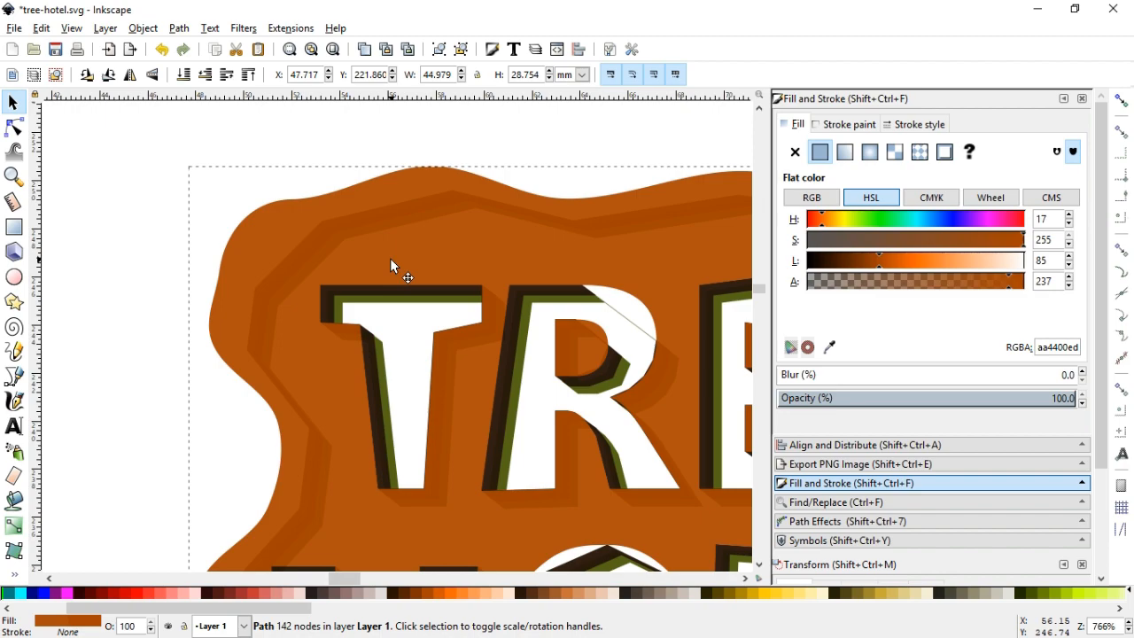
{"action": "left_click", "coordinate": [213, 313]}
Recolour the orange sign brown (784421) and set its fill alpha to 255.
{"action": "key", "text": "z"}
{"action": "left_click_drag", "start_coordinate": [287, 251], "coordinate": [505, 432]}
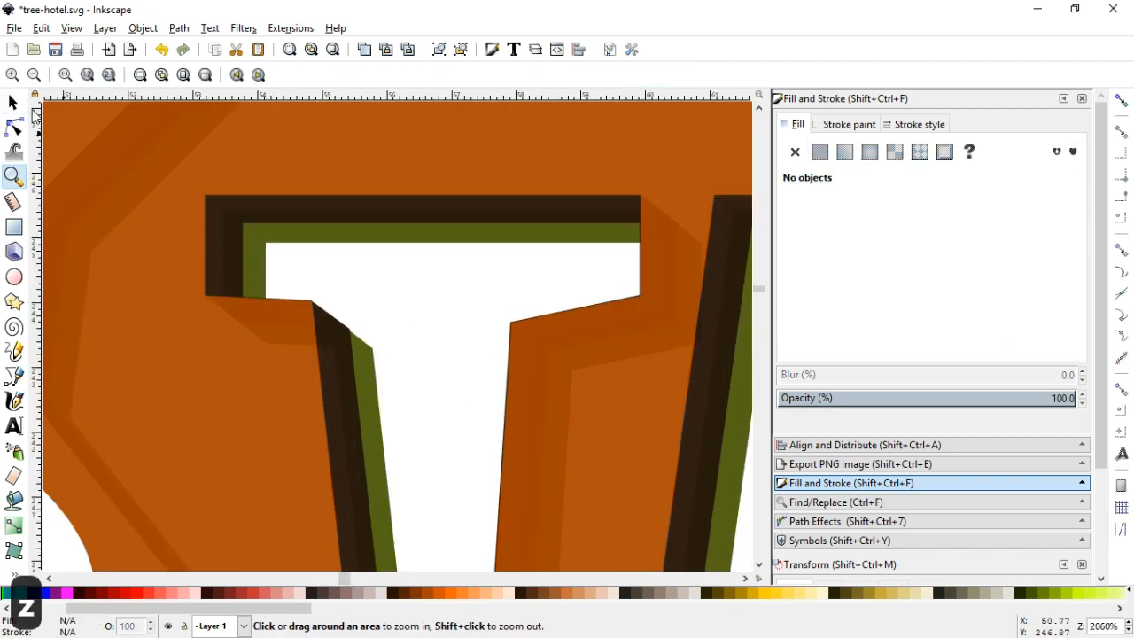
{"action": "left_click", "coordinate": [14, 103]}
{"action": "left_click", "coordinate": [534, 371]}
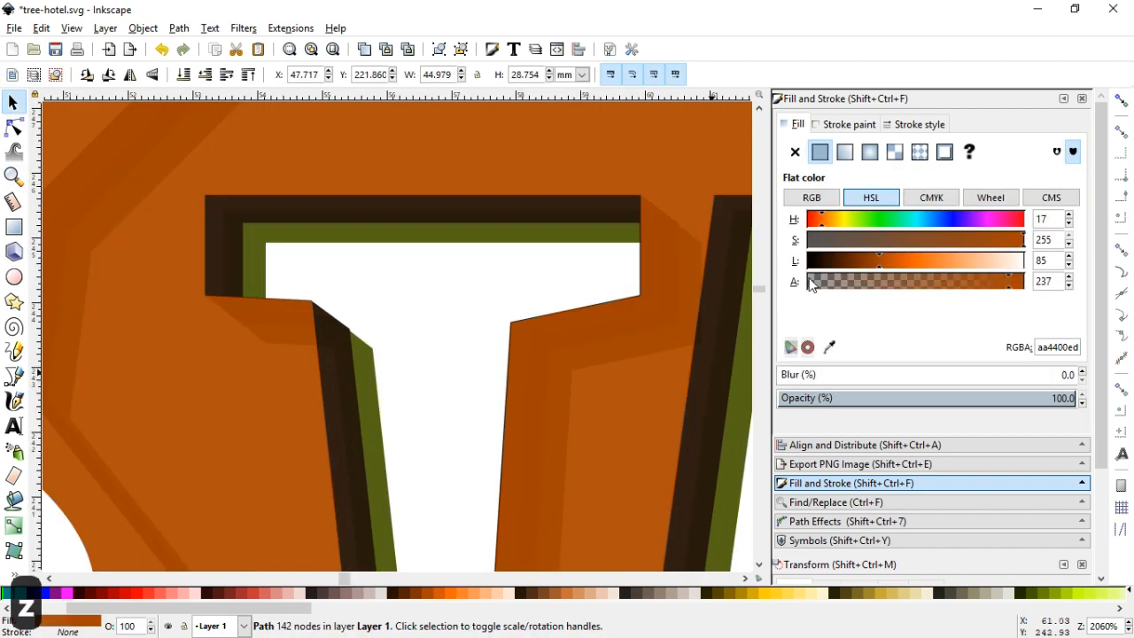
{"action": "left_click", "coordinate": [540, 594]}
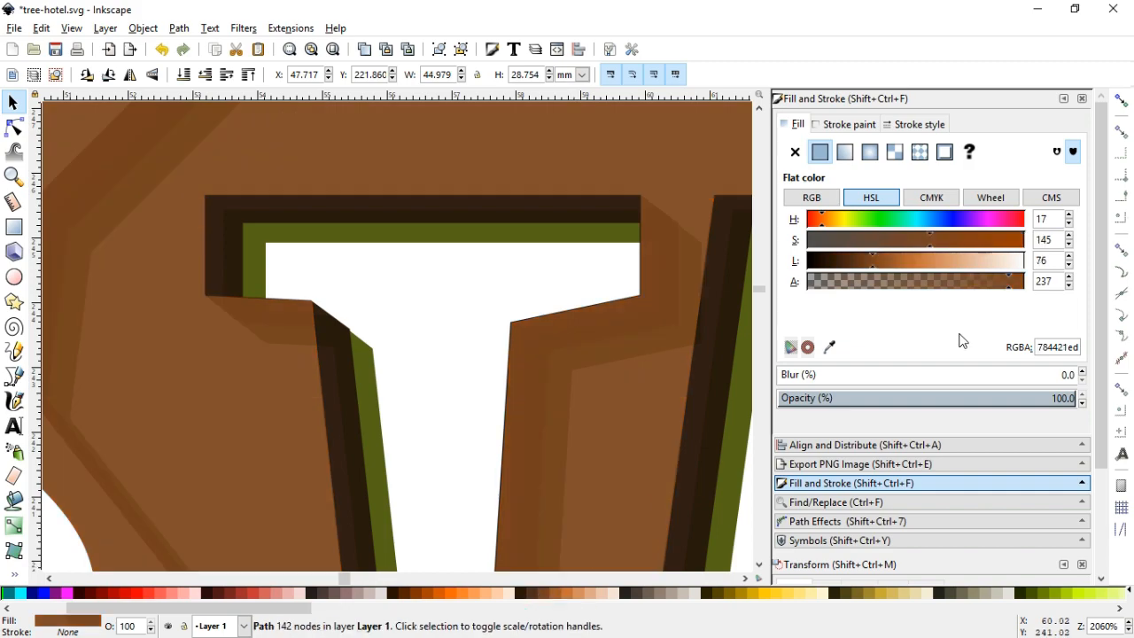
{"action": "left_click_drag", "start_coordinate": [1013, 293], "coordinate": [1052, 288]}
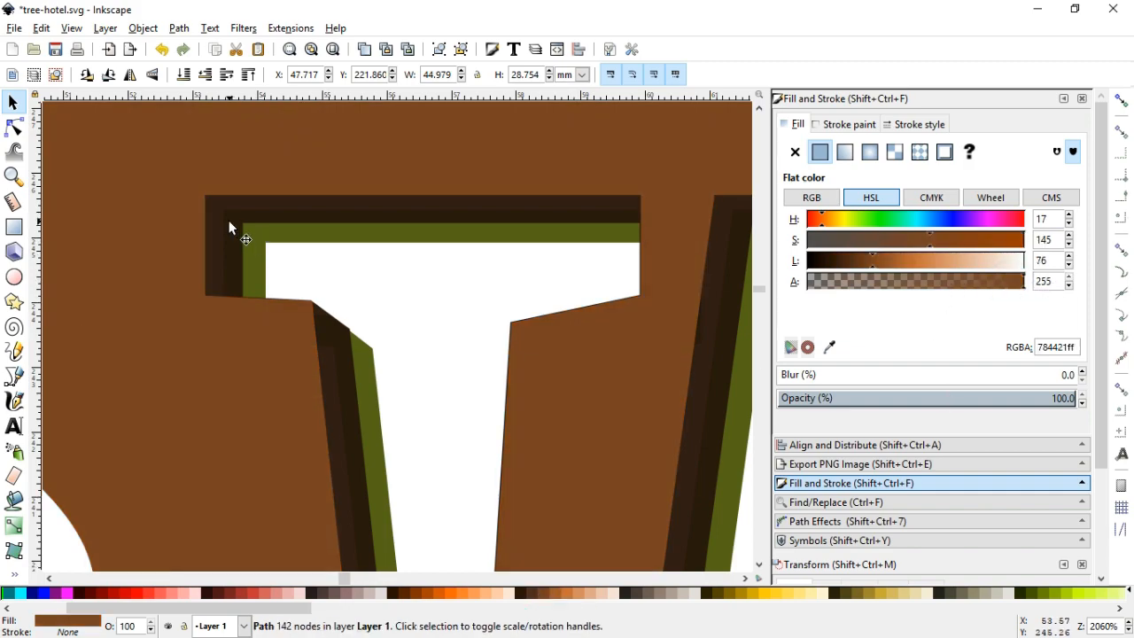
Make the dark brown and green extrusions fully opaque by setting each fill's alpha to 255.
{"action": "left_click", "coordinate": [229, 228]}
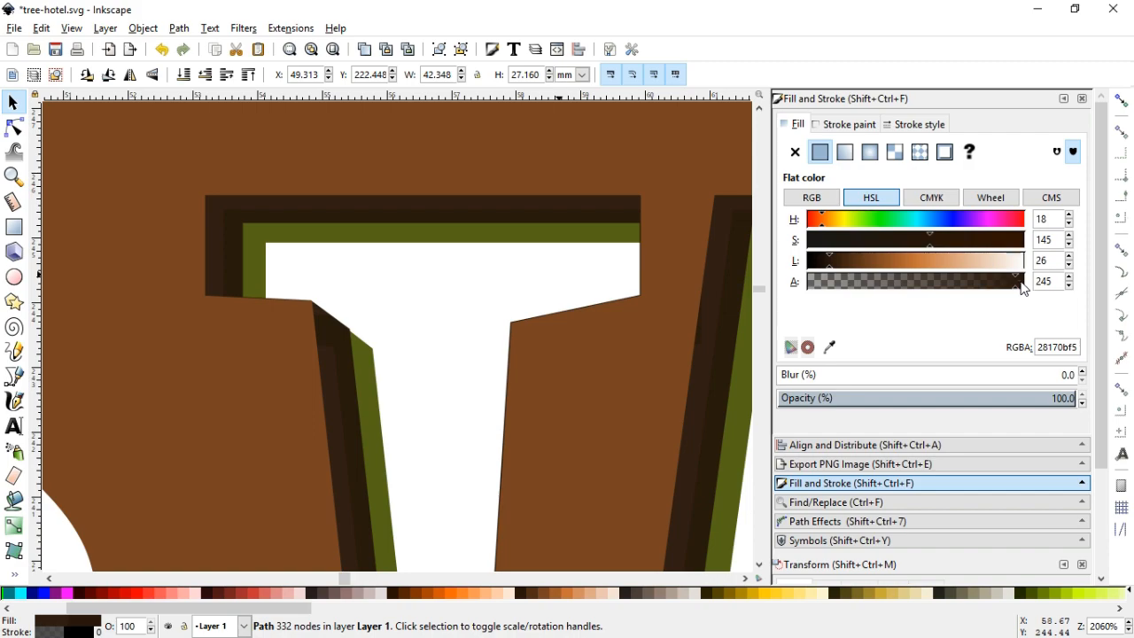
{"action": "left_click_drag", "start_coordinate": [1023, 286], "coordinate": [1058, 290]}
{"action": "left_click", "coordinate": [375, 382]}
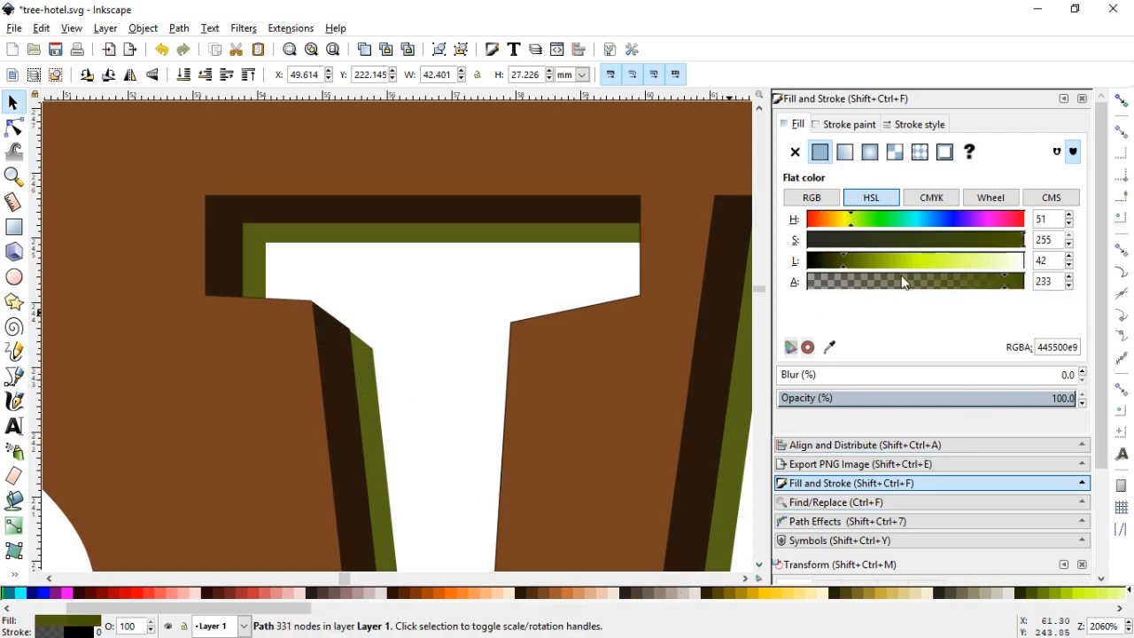
{"action": "left_click_drag", "start_coordinate": [1016, 286], "coordinate": [1032, 288]}
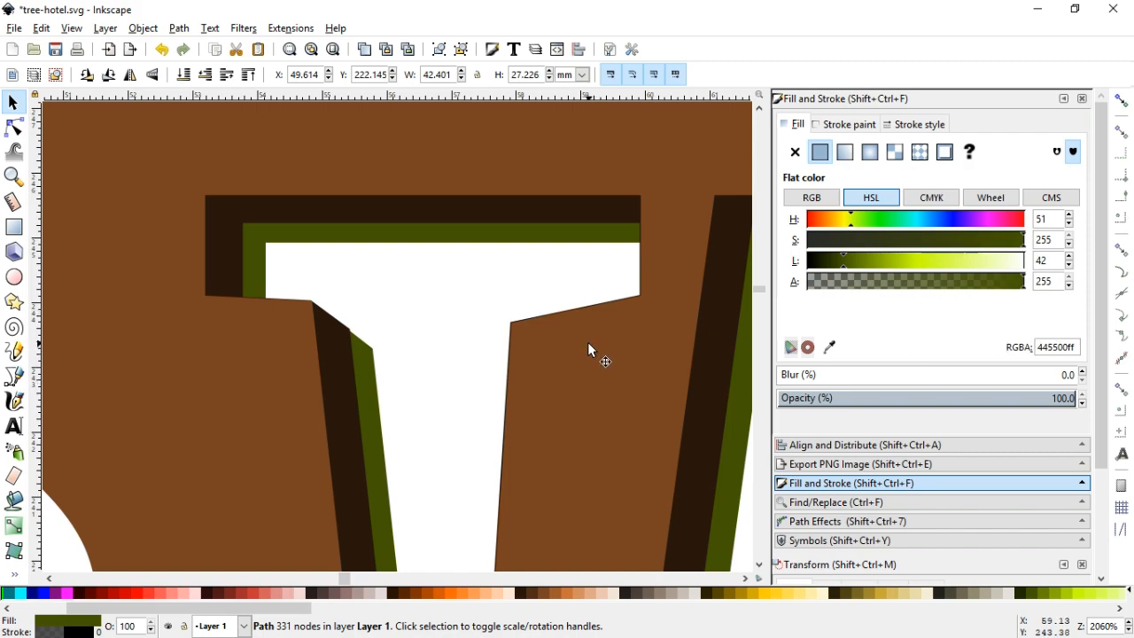
Try to ungroup the green extrusion path.
{"action": "key", "text": "minus"}
{"action": "key", "text": "minus"}
{"action": "key", "text": "minus"}
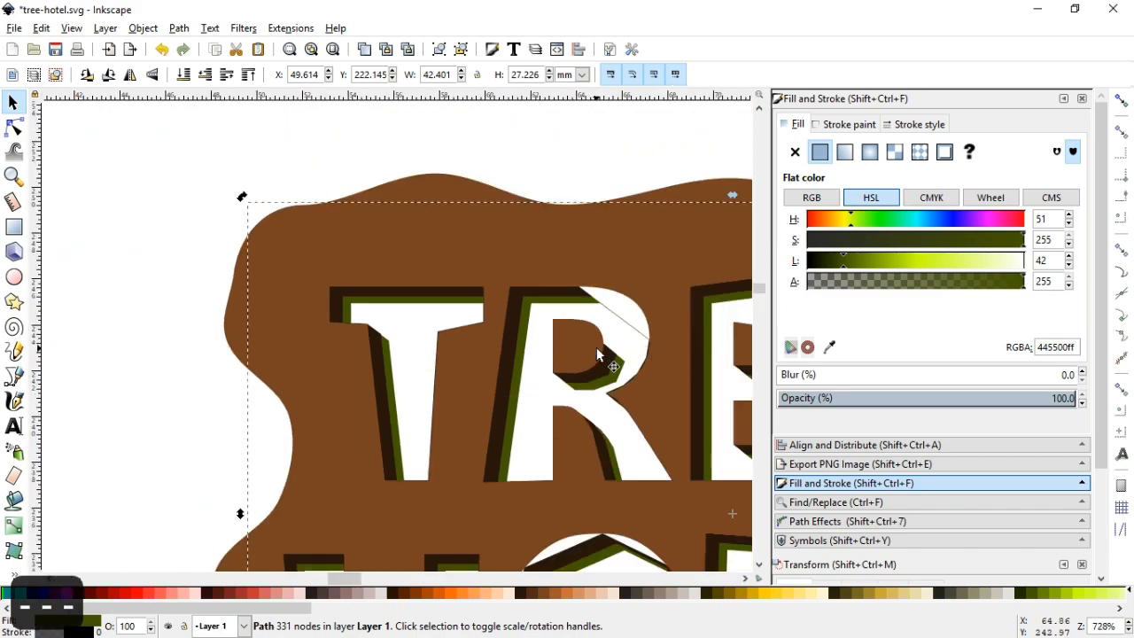
{"action": "left_click", "coordinate": [180, 28]}
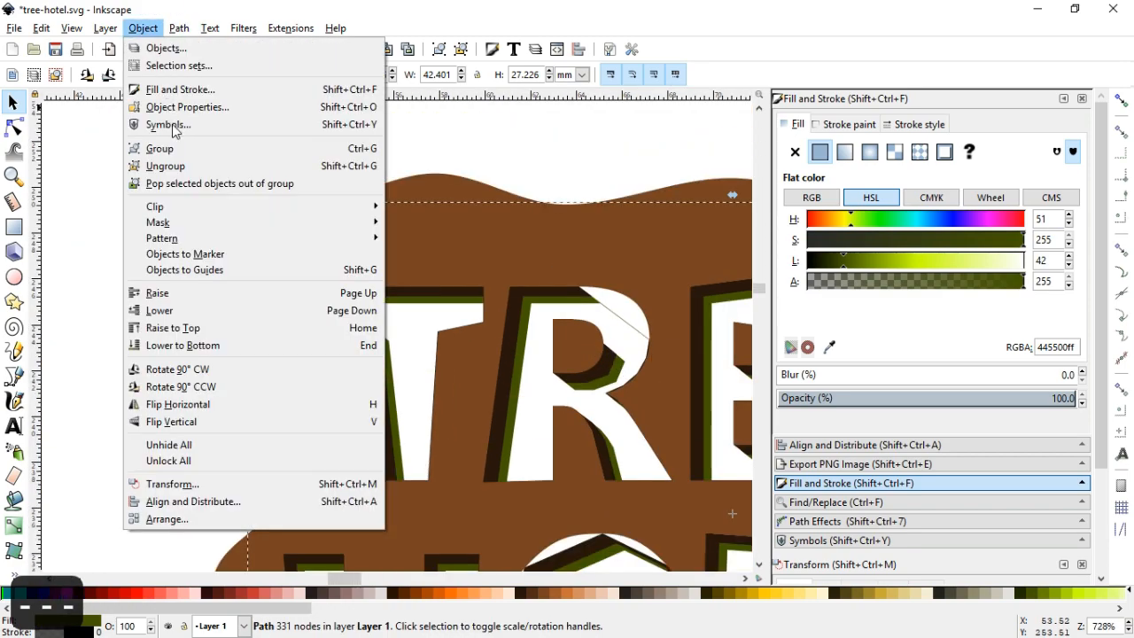
{"action": "left_click", "coordinate": [177, 161]}
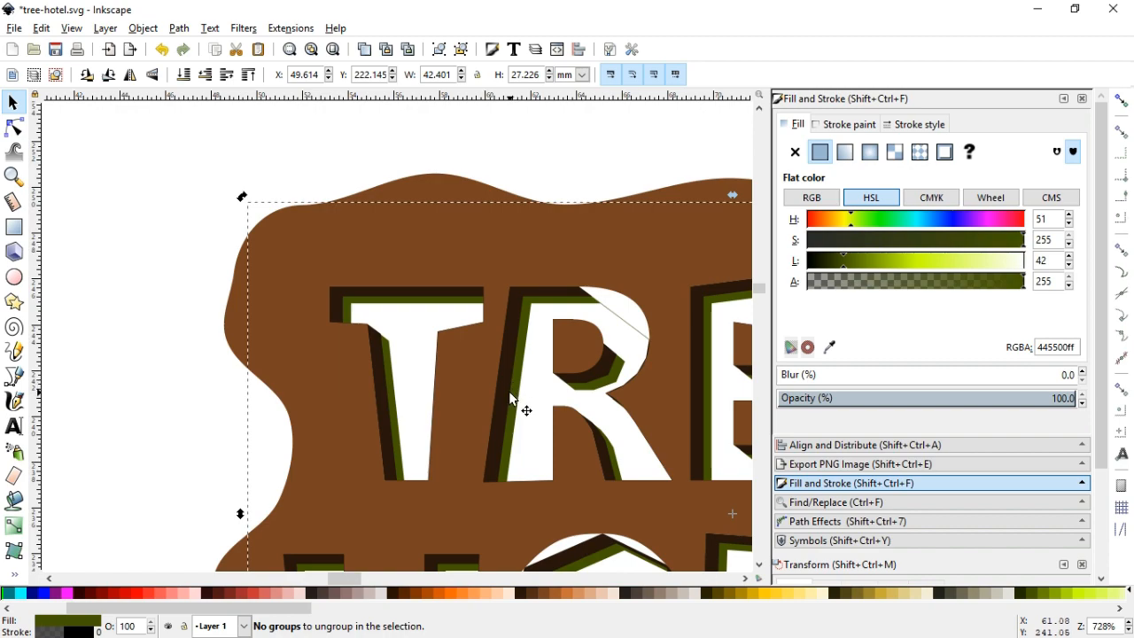
{"action": "left_click", "coordinate": [180, 28]}
{"action": "left_click", "coordinate": [165, 222]}
{"action": "left_click", "coordinate": [170, 224]}
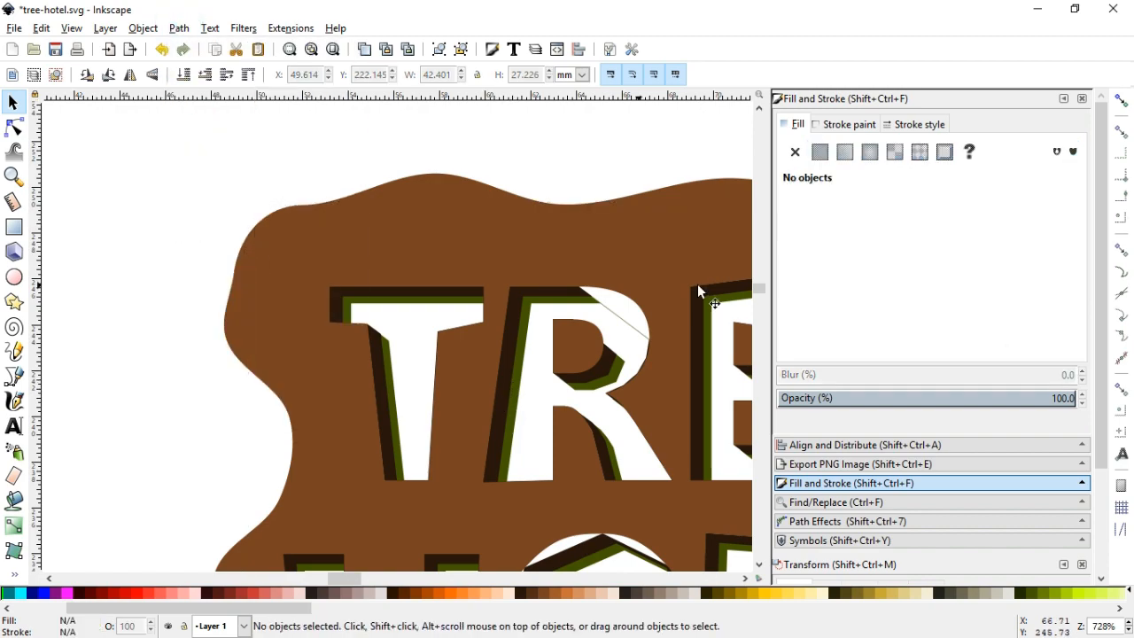
Move the dark brown extrusion's nodes at the top of the R in TREE outward so its shading follows the letter's curve.
{"action": "key", "text": "minus"}
{"action": "key", "text": "minus"}
{"action": "key", "text": "minus"}
{"action": "key", "text": "z"}
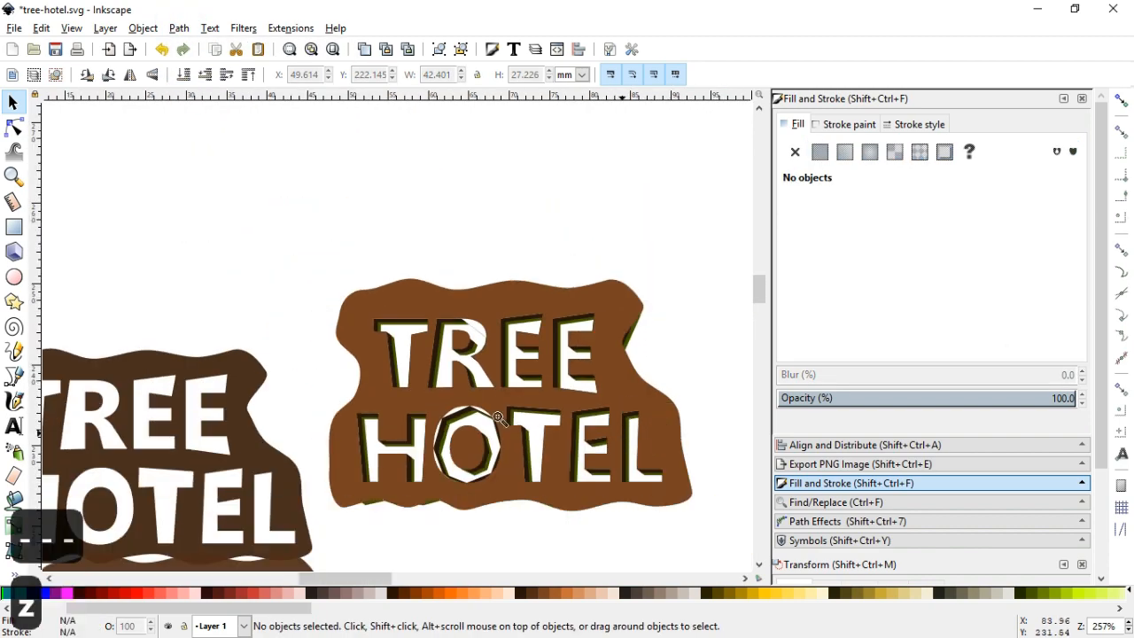
{"action": "left_click_drag", "start_coordinate": [381, 363], "coordinate": [513, 504]}
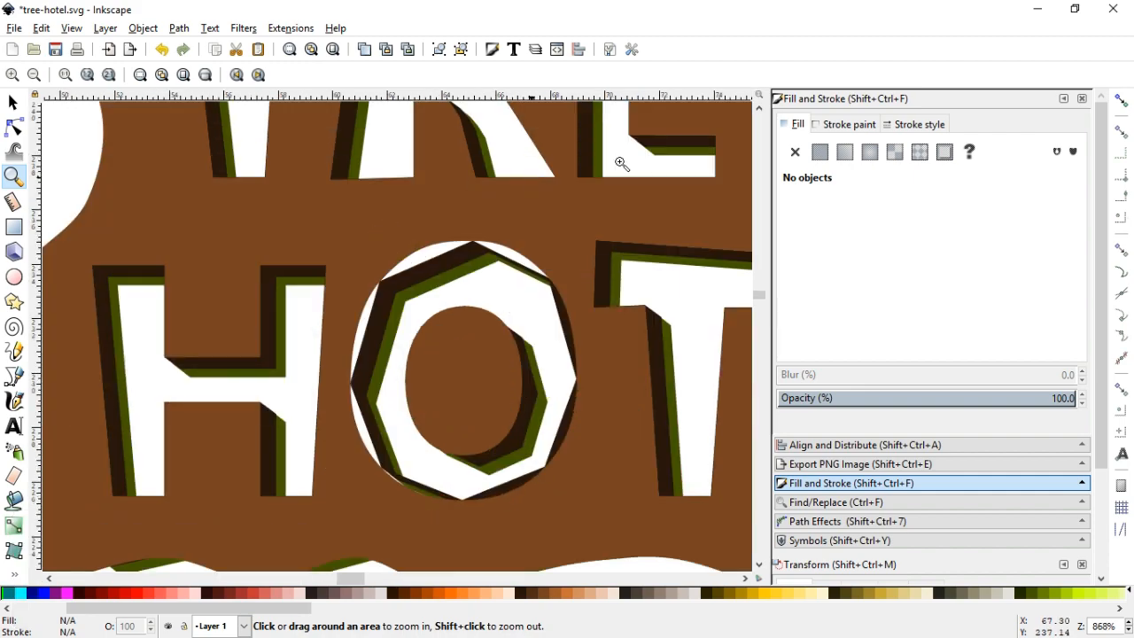
{"action": "scroll", "coordinate": [759, 108], "scroll_direction": "up", "scroll_amount": 5}
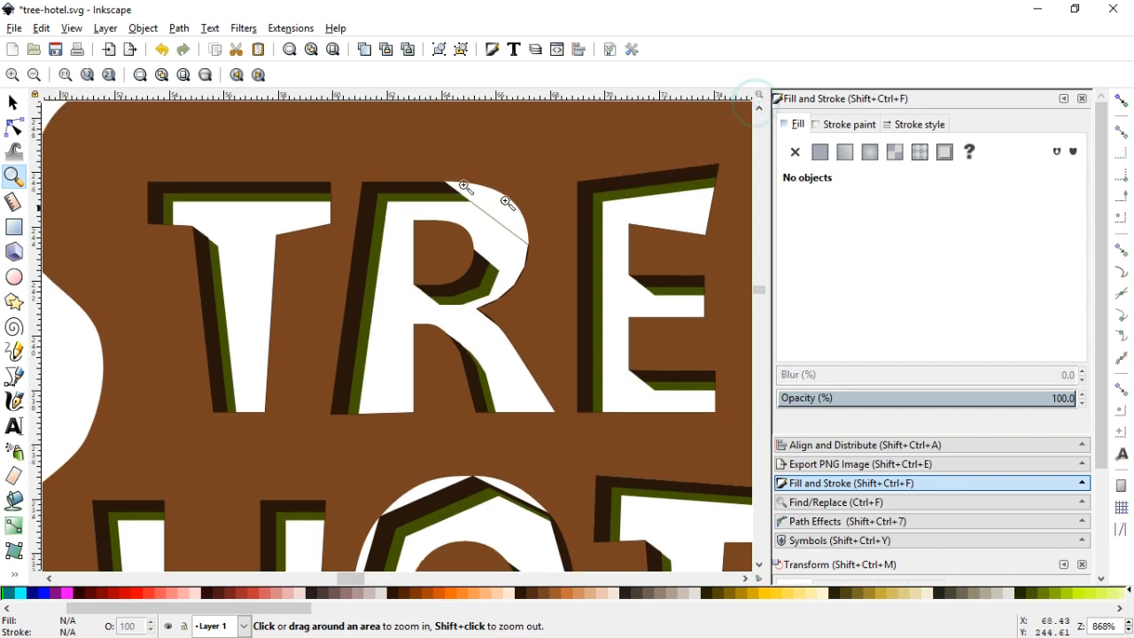
{"action": "key", "text": "z"}
{"action": "left_click", "coordinate": [413, 193]}
{"action": "key", "text": "n"}
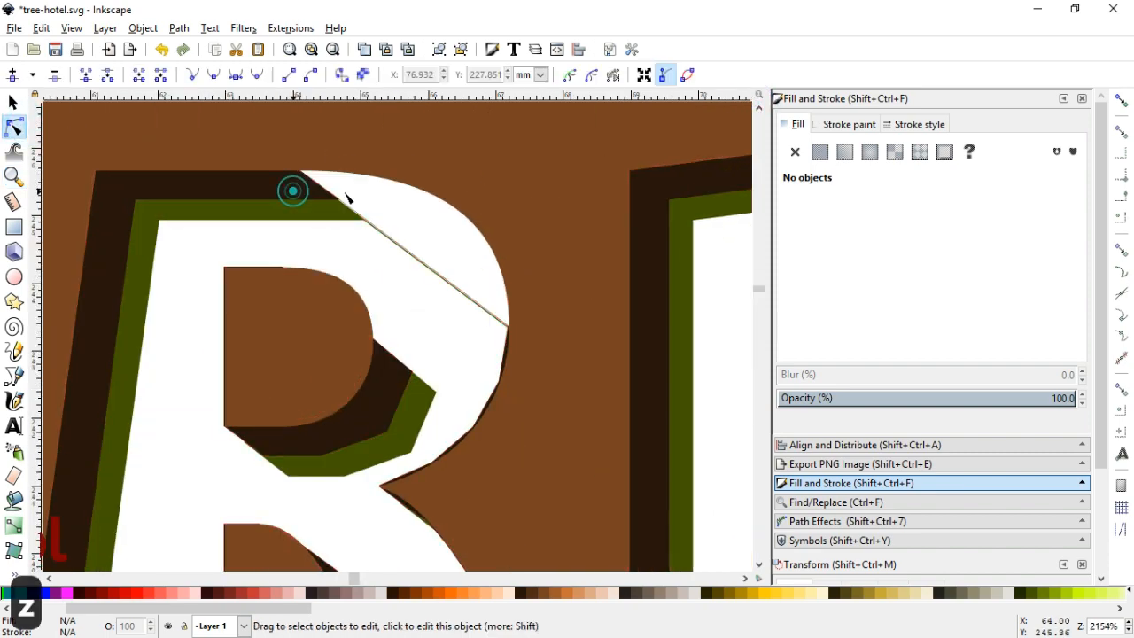
{"action": "left_click", "coordinate": [335, 202]}
{"action": "left_click_drag", "start_coordinate": [328, 196], "coordinate": [499, 227]}
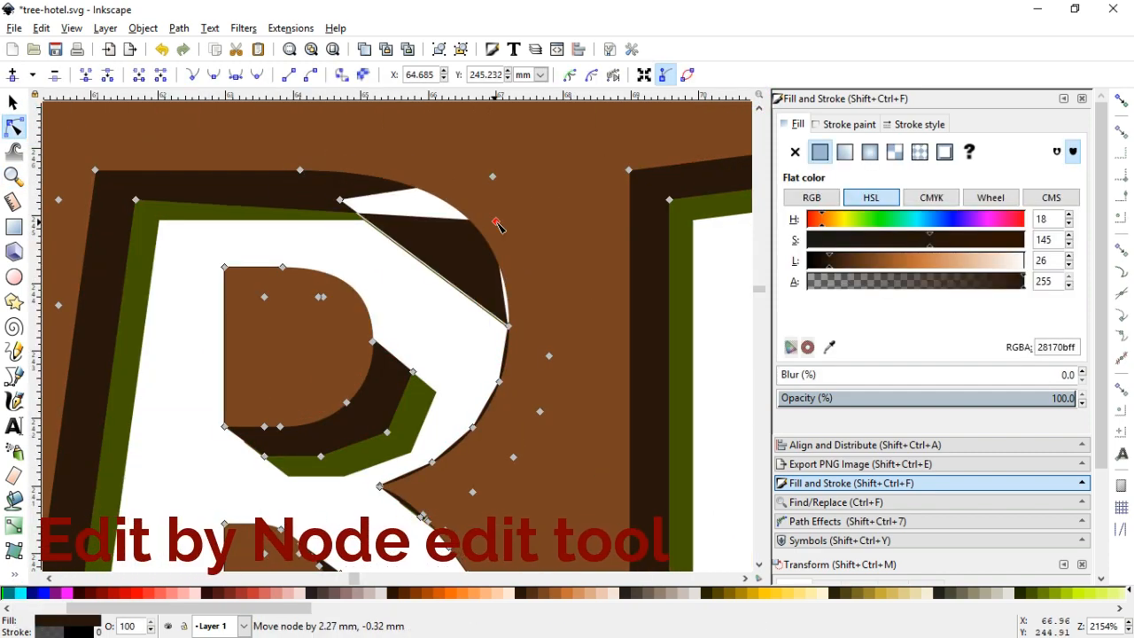
{"action": "left_click_drag", "start_coordinate": [340, 199], "coordinate": [522, 211]}
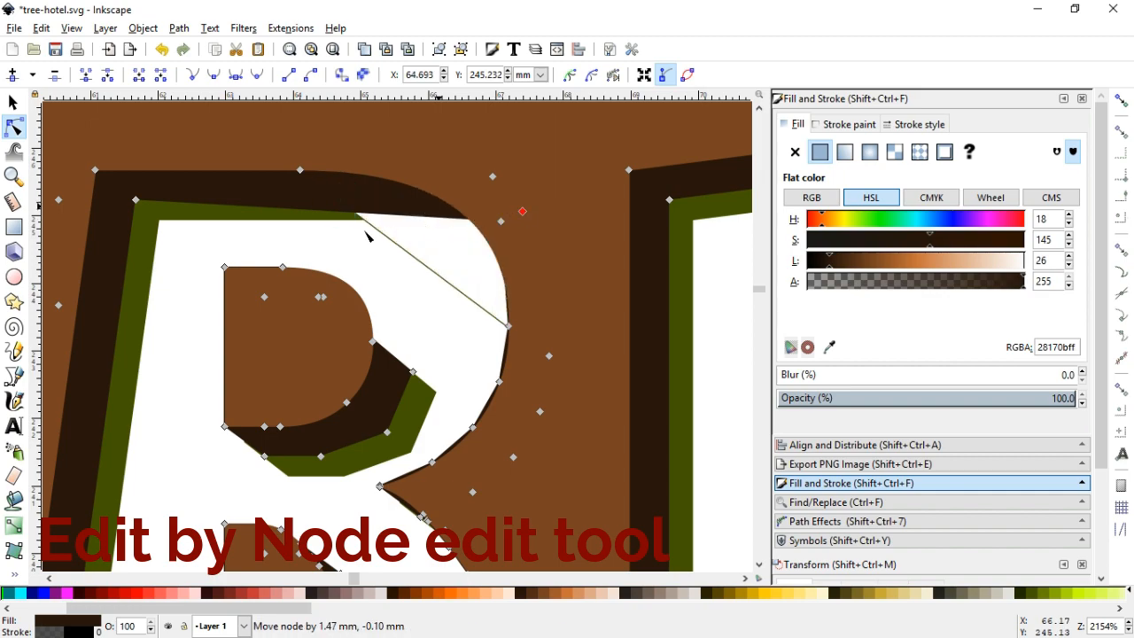
Extend the green extrusion along the top of the R by moving its diagonal edge's nodes out to the letter's outer curve.
{"action": "left_click", "coordinate": [158, 221]}
{"action": "left_click_drag", "start_coordinate": [354, 221], "coordinate": [501, 221]}
{"action": "double_click", "coordinate": [387, 238]}
{"action": "double_click", "coordinate": [430, 274]}
{"action": "left_click_drag", "start_coordinate": [431, 274], "coordinate": [504, 311]}
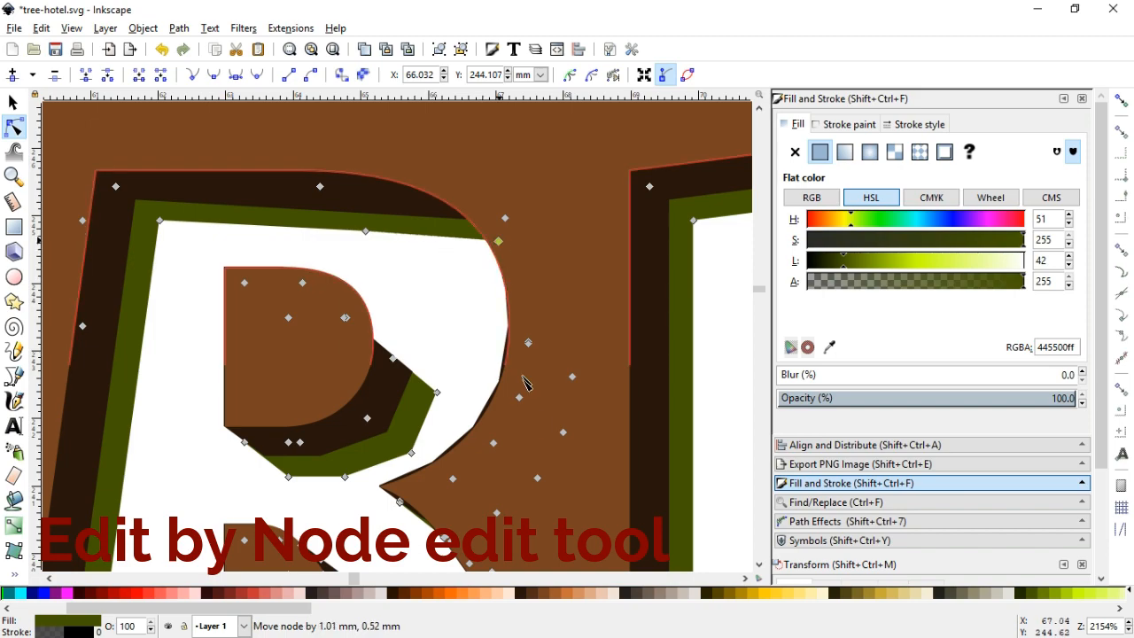
Reshape the green and dark brown extrusion nodes beside the R's inner opening so both layers wrap around its curve.
{"action": "left_click_drag", "start_coordinate": [357, 291], "coordinate": [355, 287]}
{"action": "double_click", "coordinate": [396, 357]}
{"action": "left_click_drag", "start_coordinate": [396, 357], "coordinate": [418, 328]}
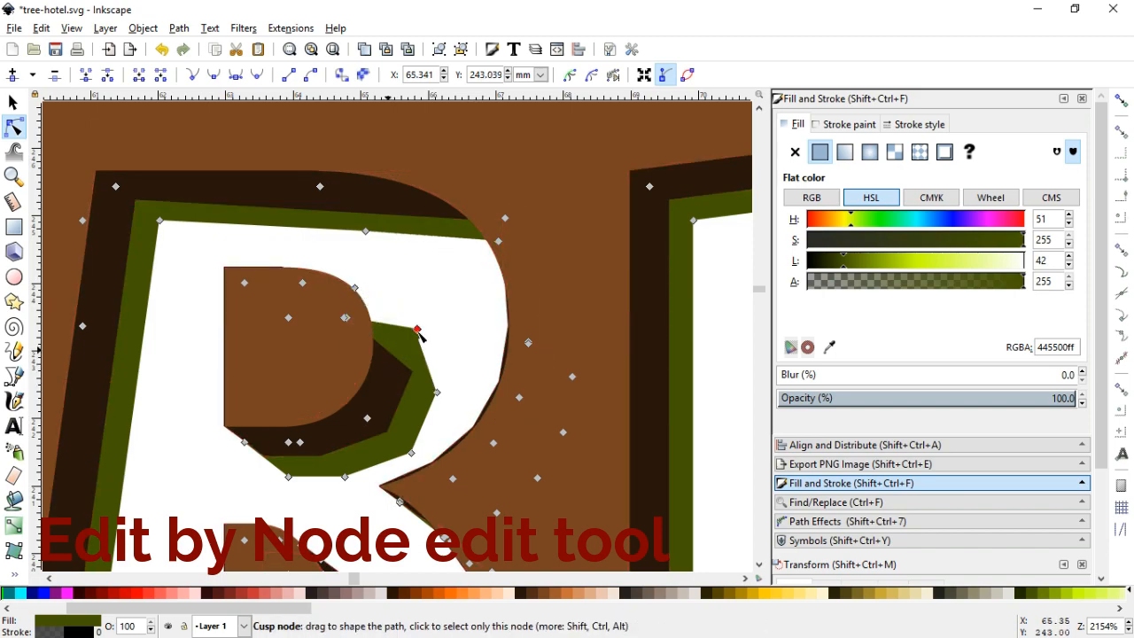
{"action": "left_click", "coordinate": [388, 353]}
{"action": "left_click_drag", "start_coordinate": [412, 372], "coordinate": [339, 279]}
{"action": "left_click", "coordinate": [387, 323]}
{"action": "double_click", "coordinate": [387, 323]}
{"action": "left_click", "coordinate": [437, 394]}
{"action": "left_click", "coordinate": [437, 368]}
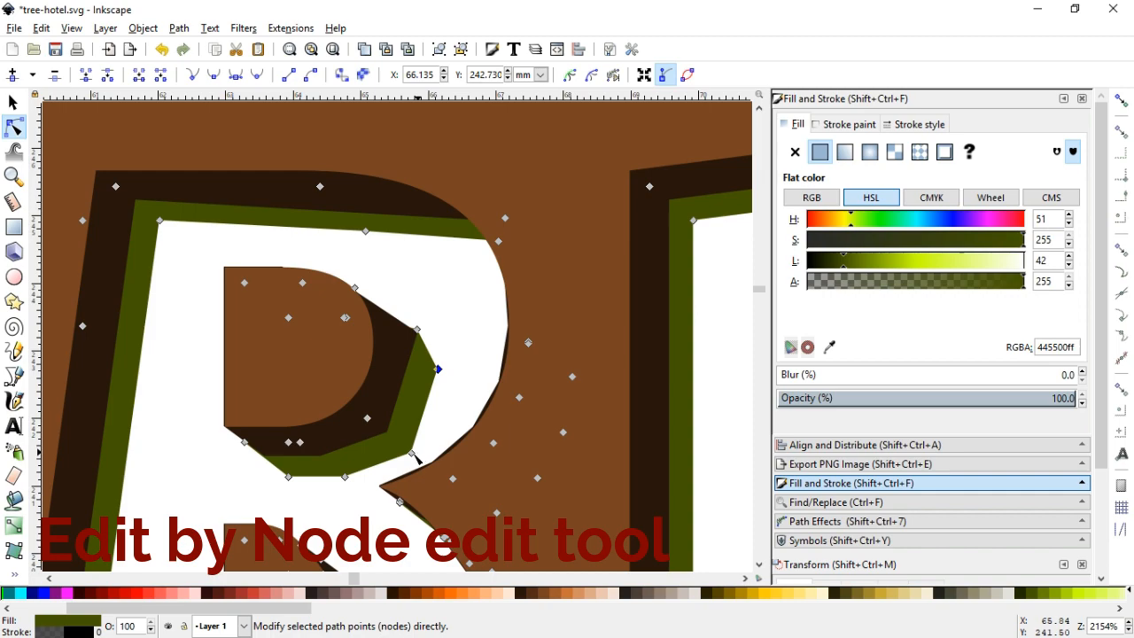
Try to move the green extrusion's upper-left node on the O of HOTEL, and undo the change.
{"action": "left_click", "coordinate": [759, 564]}
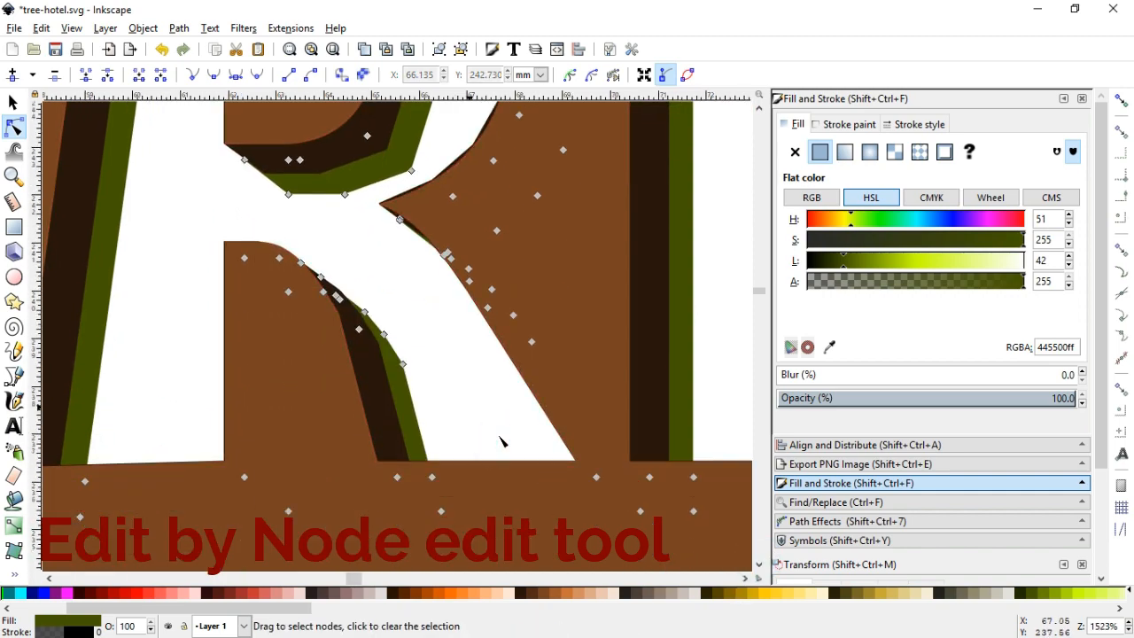
{"action": "key", "text": "minus"}
{"action": "key", "text": "minus"}
{"action": "key", "text": "minus"}
{"action": "key", "text": "minus"}
{"action": "key", "text": "z"}
{"action": "left_click_drag", "start_coordinate": [499, 387], "coordinate": [264, 567]}
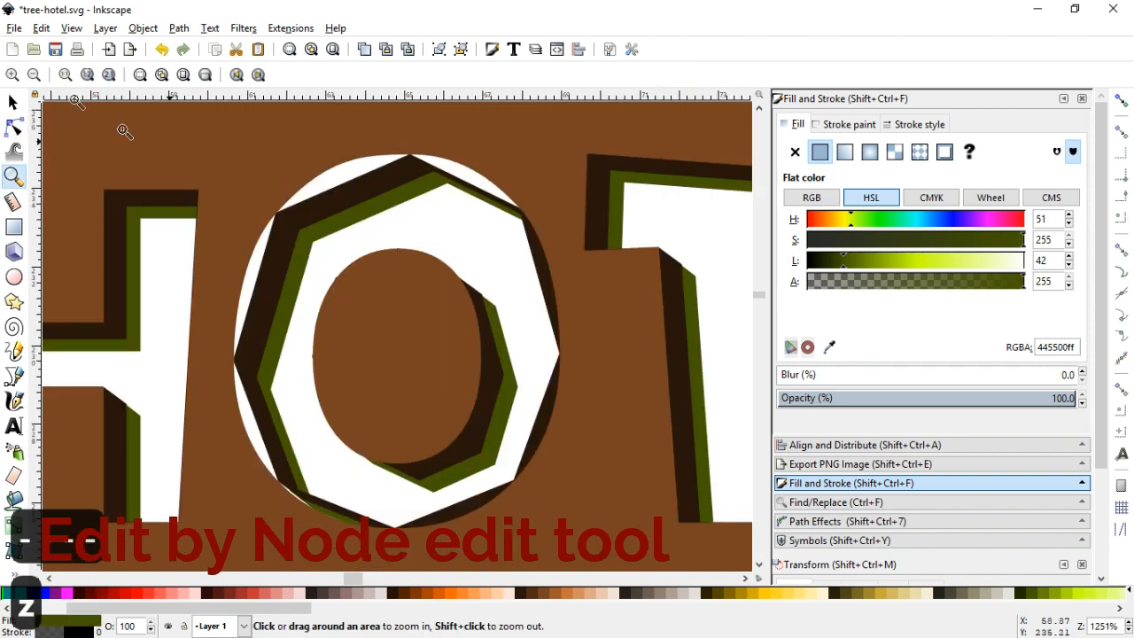
{"action": "left_click", "coordinate": [14, 127]}
{"action": "left_click_drag", "start_coordinate": [323, 249], "coordinate": [317, 247]}
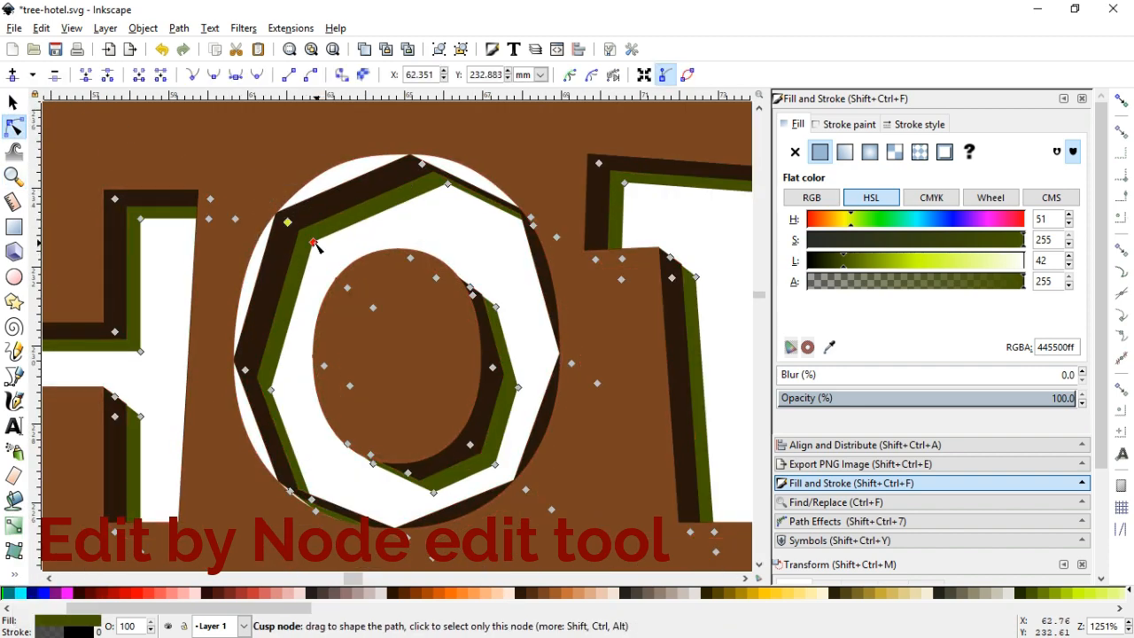
{"action": "key", "text": "ctrl+z"}
{"action": "key", "text": "ctrl+z"}
{"action": "key", "text": "ctrl+z"}
{"action": "key", "text": "ctrl+z"}
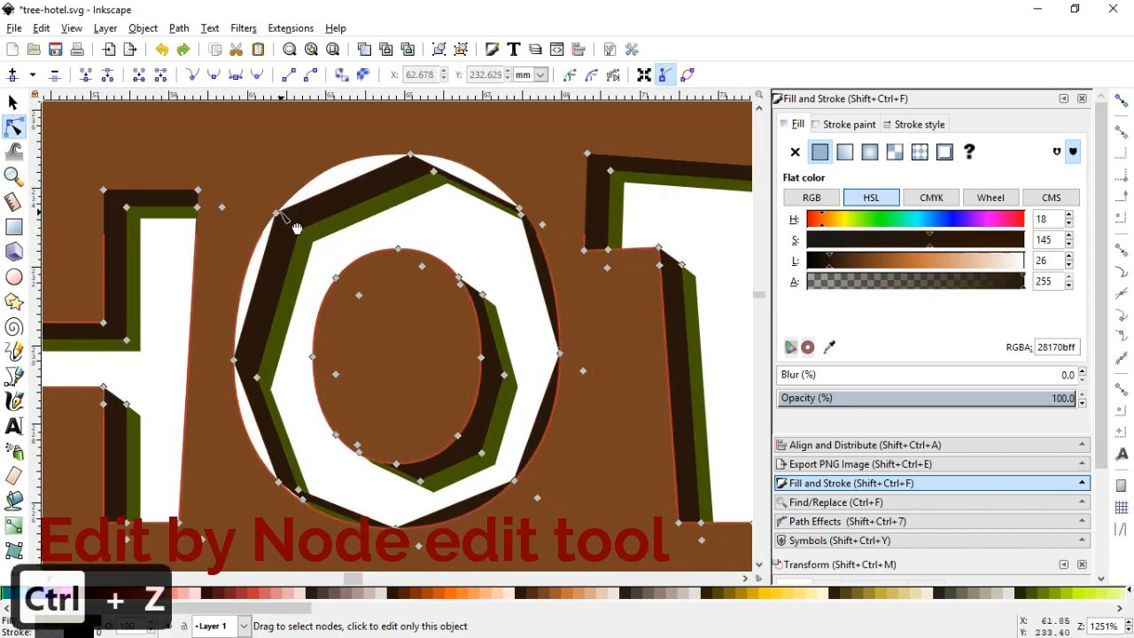
Move nodes, add one and bend segments of the dark brown extrusion so it fills the O's upper and left outer curve.
{"action": "left_click_drag", "start_coordinate": [300, 228], "coordinate": [290, 225]}
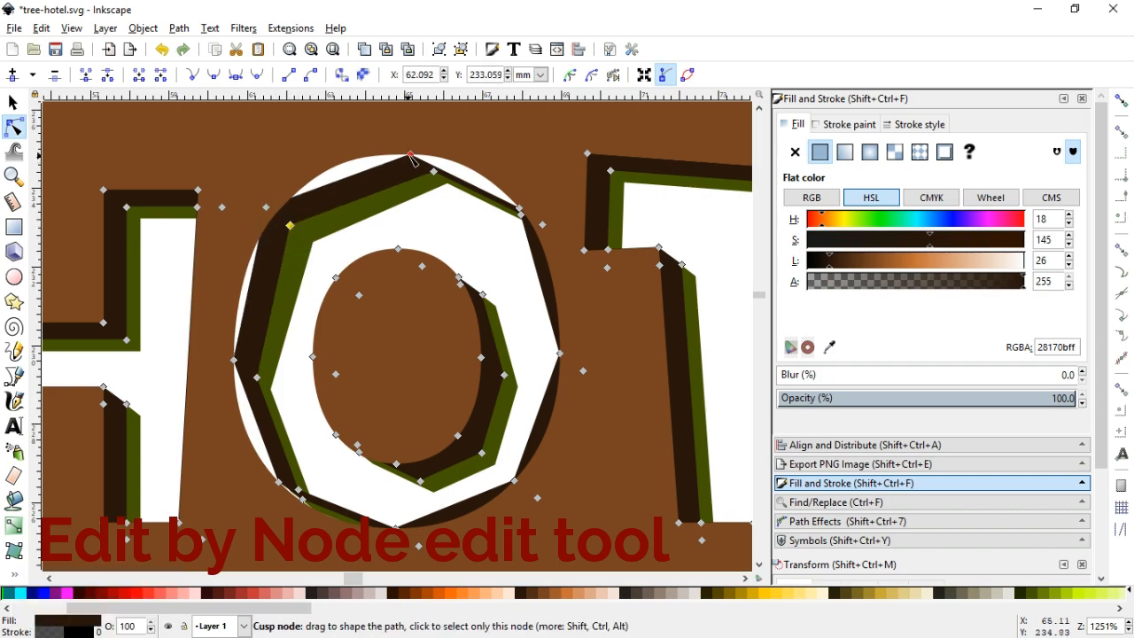
{"action": "left_click_drag", "start_coordinate": [410, 155], "coordinate": [407, 144]}
{"action": "double_click", "coordinate": [469, 177]}
{"action": "left_click_drag", "start_coordinate": [470, 177], "coordinate": [484, 160]}
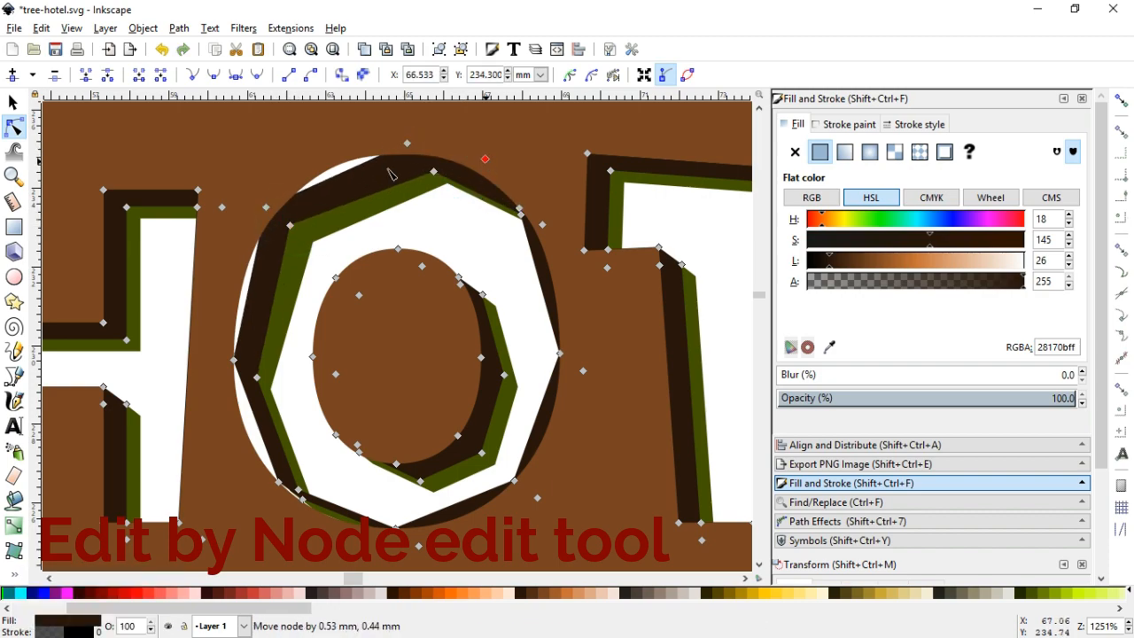
{"action": "left_click_drag", "start_coordinate": [341, 174], "coordinate": [326, 163]}
{"action": "left_click_drag", "start_coordinate": [255, 304], "coordinate": [243, 299]}
{"action": "left_click_drag", "start_coordinate": [254, 417], "coordinate": [246, 426]}
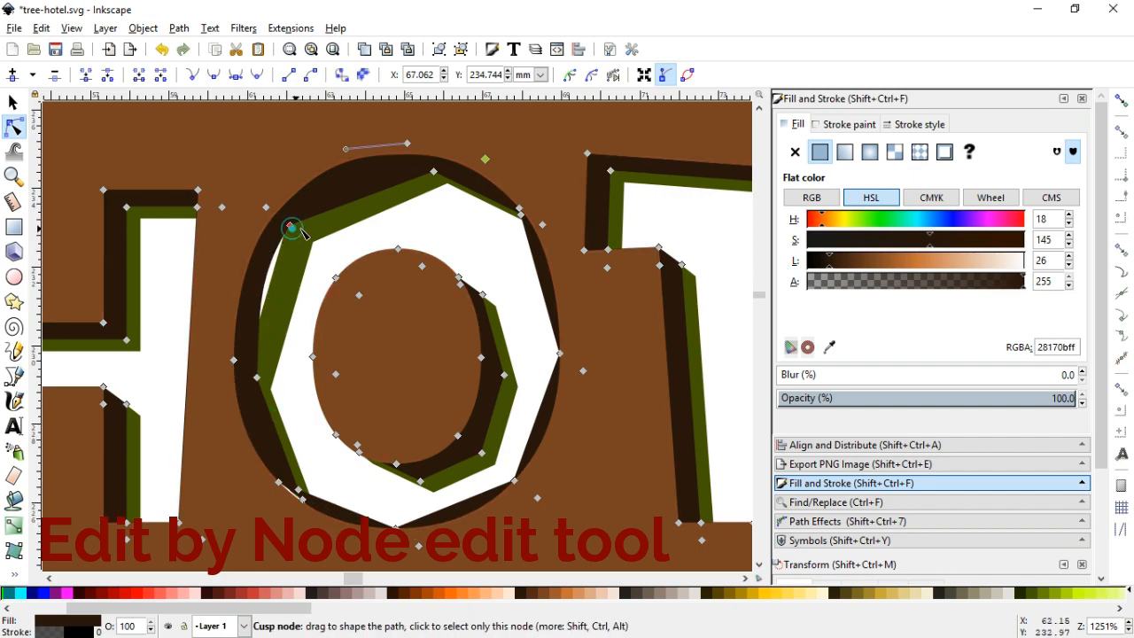
Move the dark brown extrusion's upper nodes on the O inward and bend its side and lower segments to follow the letter's curve.
{"action": "left_click_drag", "start_coordinate": [290, 226], "coordinate": [305, 228]}
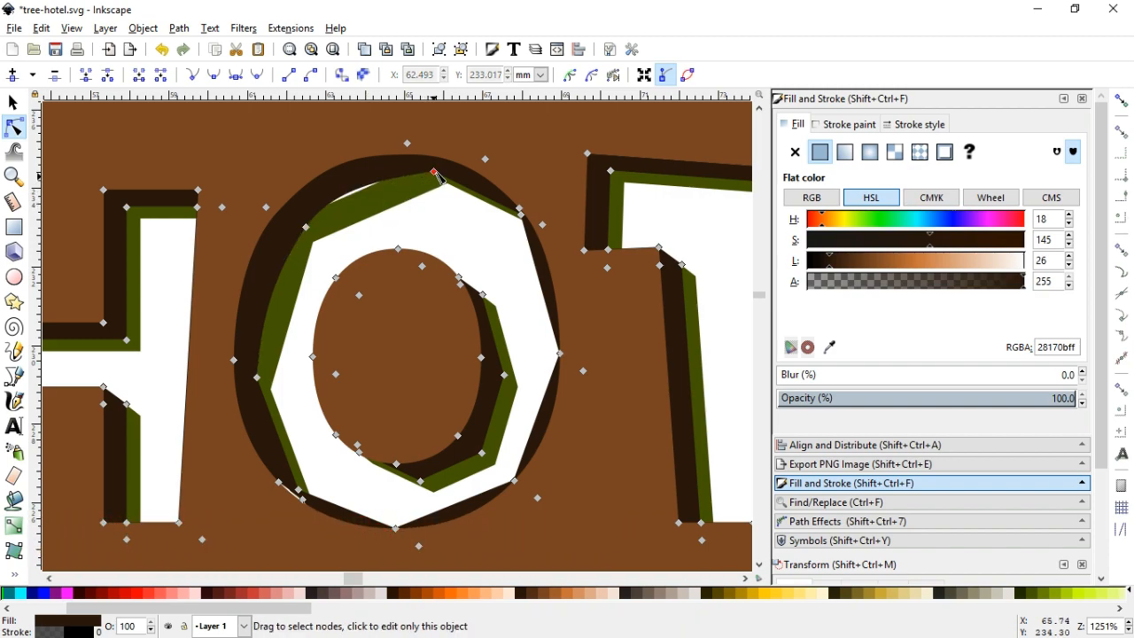
{"action": "left_click_drag", "start_coordinate": [433, 171], "coordinate": [426, 181]}
{"action": "left_click_drag", "start_coordinate": [520, 211], "coordinate": [515, 216]}
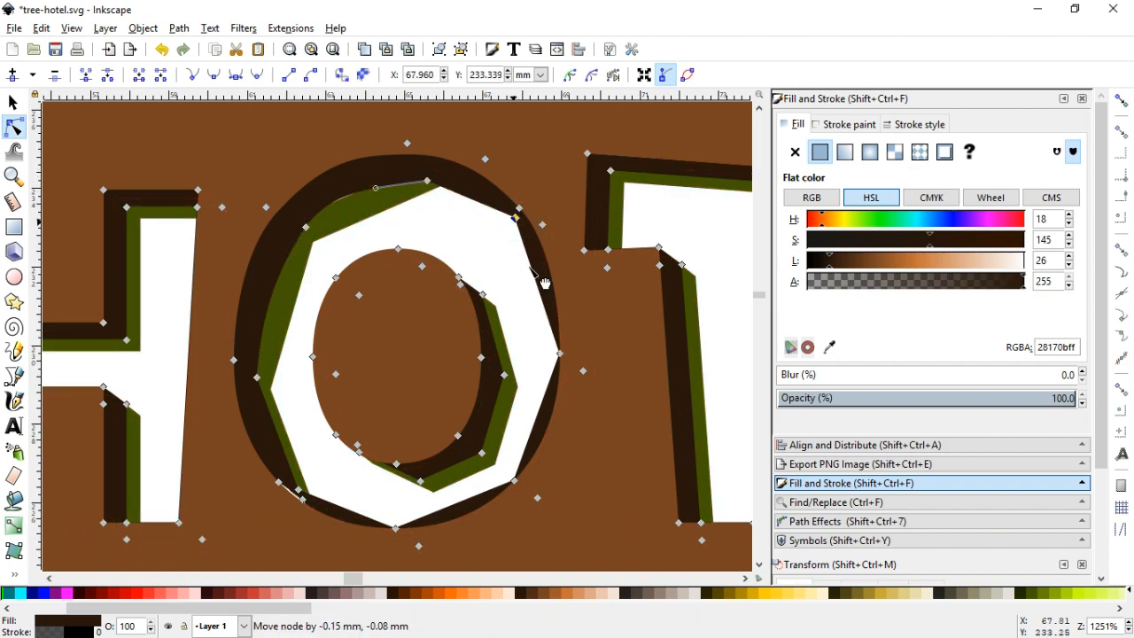
{"action": "left_click_drag", "start_coordinate": [536, 417], "coordinate": [547, 420]}
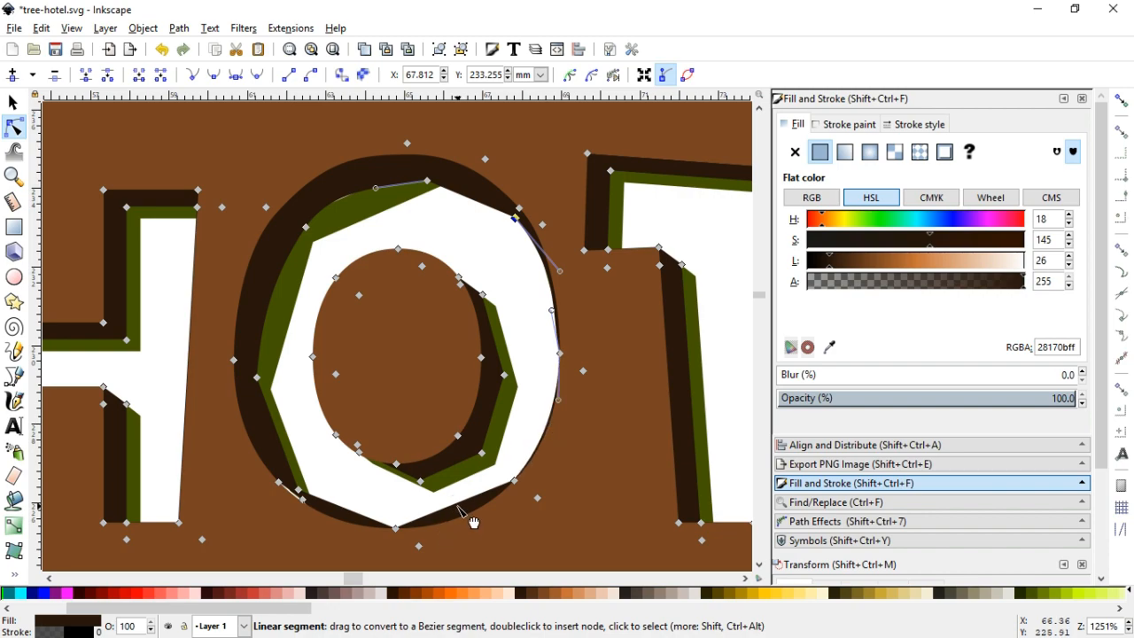
{"action": "left_click", "coordinate": [284, 434]}
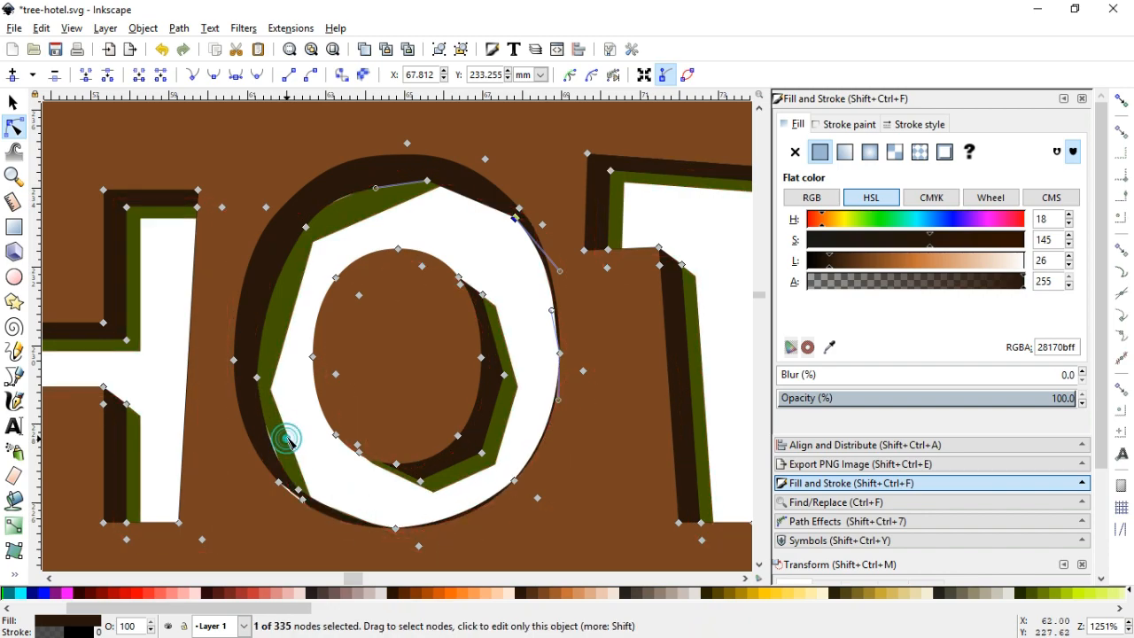
{"action": "left_click", "coordinate": [278, 450]}
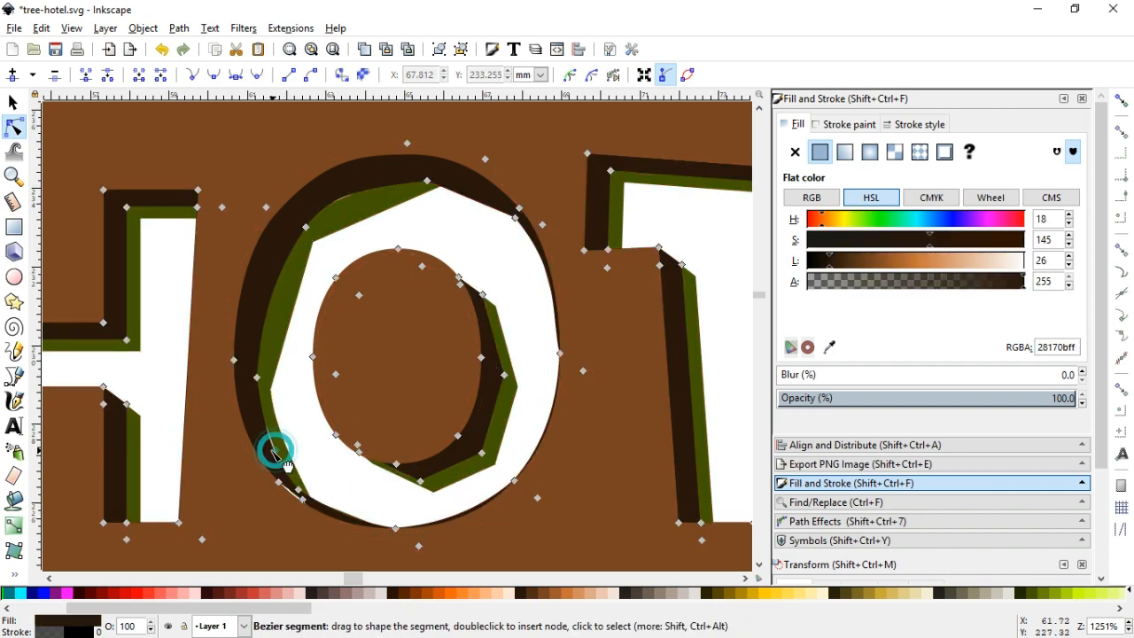
{"action": "left_click", "coordinate": [283, 462]}
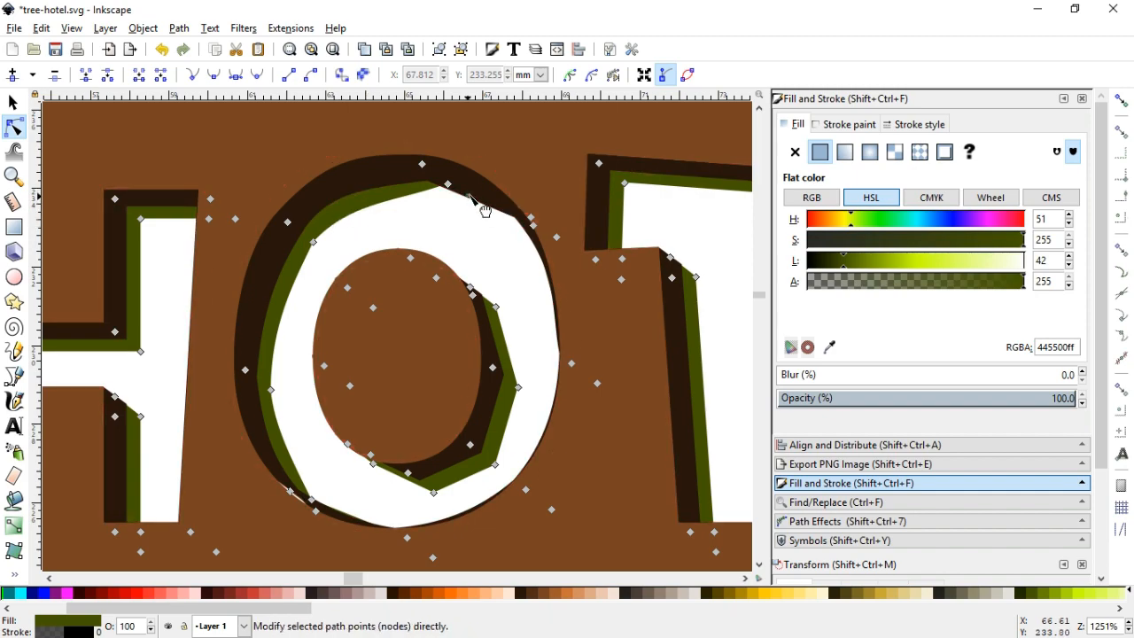
Move the green extrusion's upper nodes on the O and bend its segments along the letter's face and beside the inner opening.
{"action": "left_click", "coordinate": [409, 195]}
{"action": "left_click_drag", "start_coordinate": [448, 184], "coordinate": [440, 183]}
{"action": "left_click", "coordinate": [487, 205]}
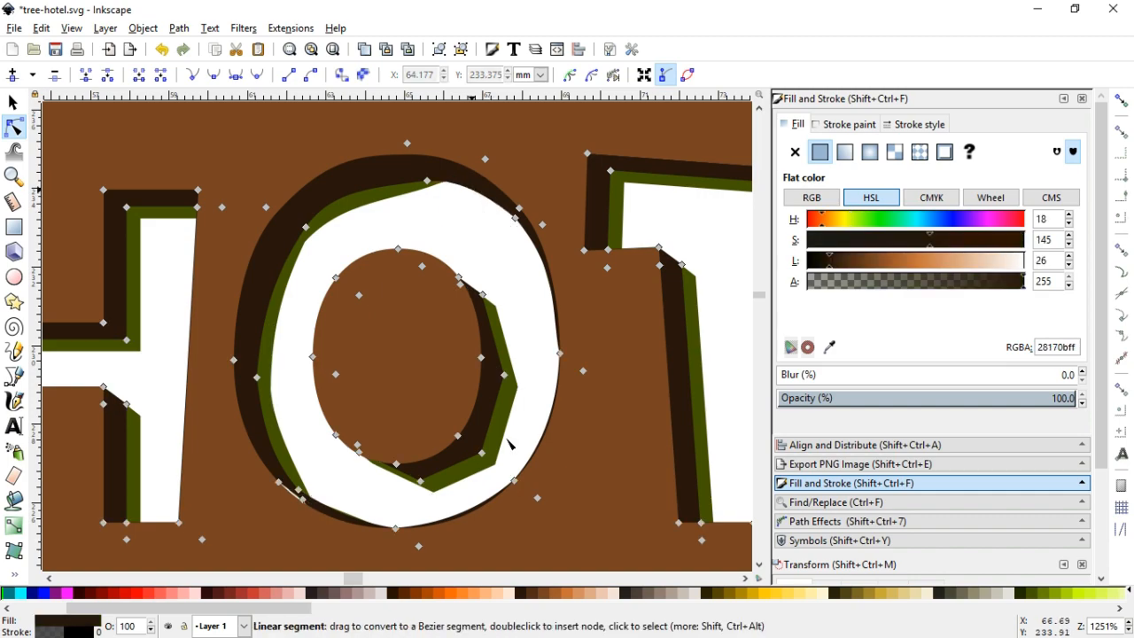
{"action": "left_click", "coordinate": [514, 354]}
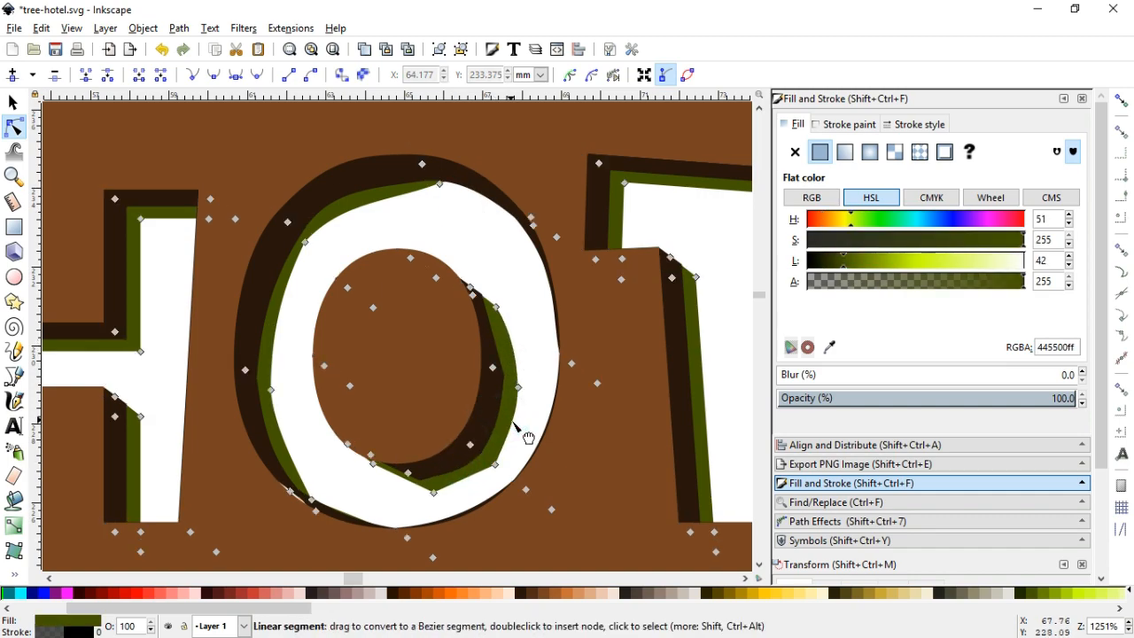
{"action": "left_click", "coordinate": [306, 241]}
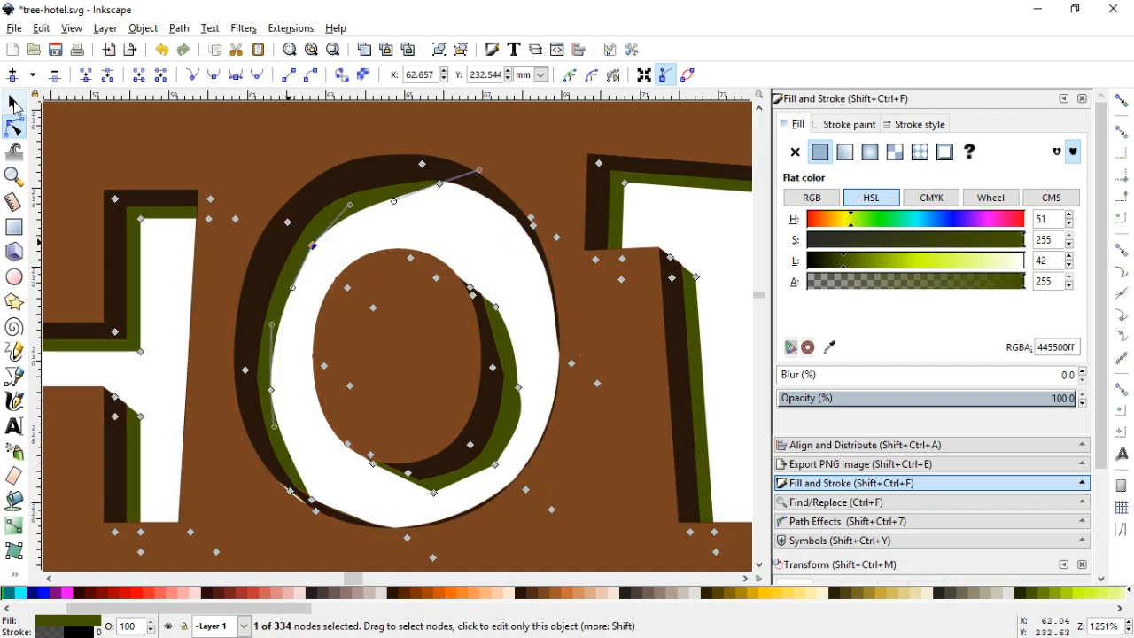
Move the dark brown extrusion's node on the O's upper-right edge outward to close the white gap.
{"action": "left_click", "coordinate": [13, 103]}
{"action": "key", "text": "minus"}
{"action": "key", "text": "minus"}
{"action": "key", "text": "minus"}
{"action": "key", "text": "minus"}
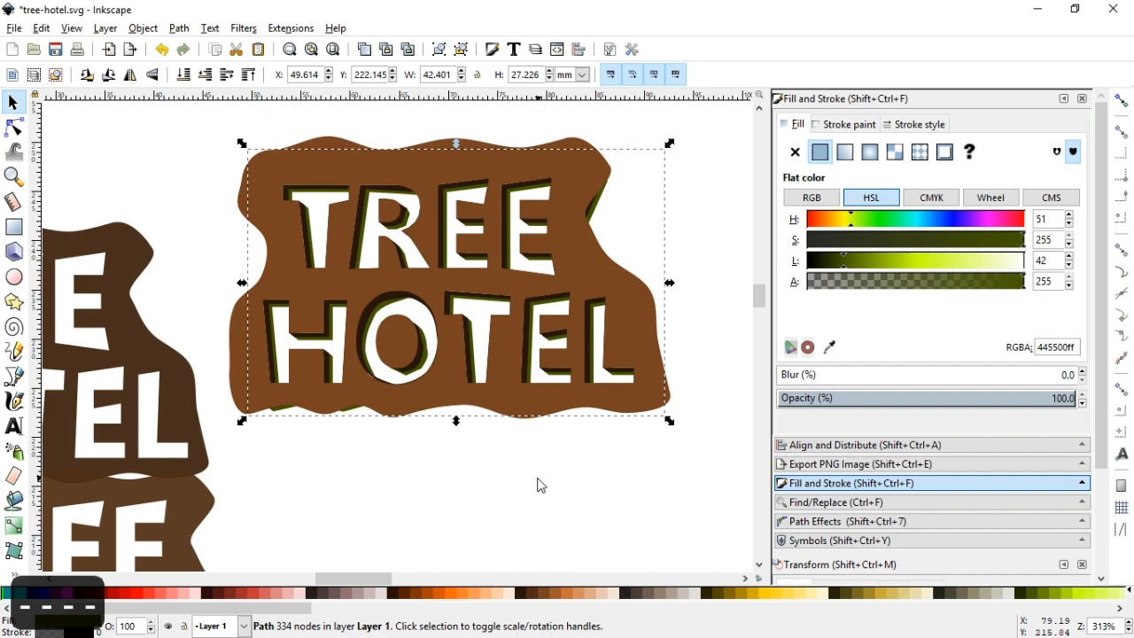
{"action": "left_click", "coordinate": [535, 481]}
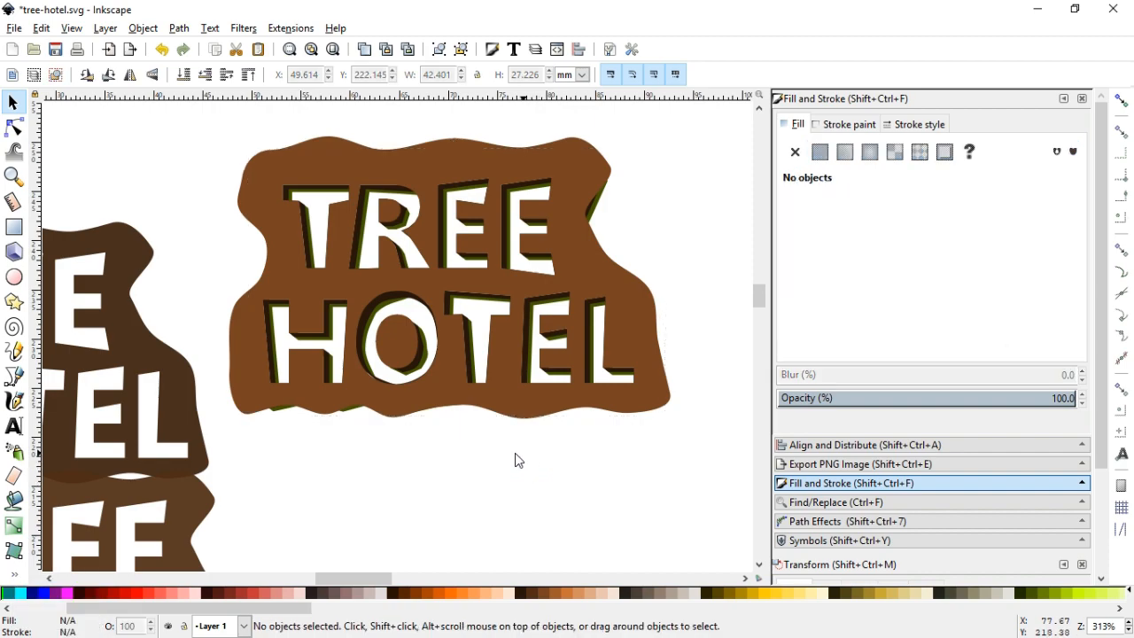
{"action": "key", "text": "z"}
{"action": "left_click_drag", "start_coordinate": [391, 283], "coordinate": [443, 333]}
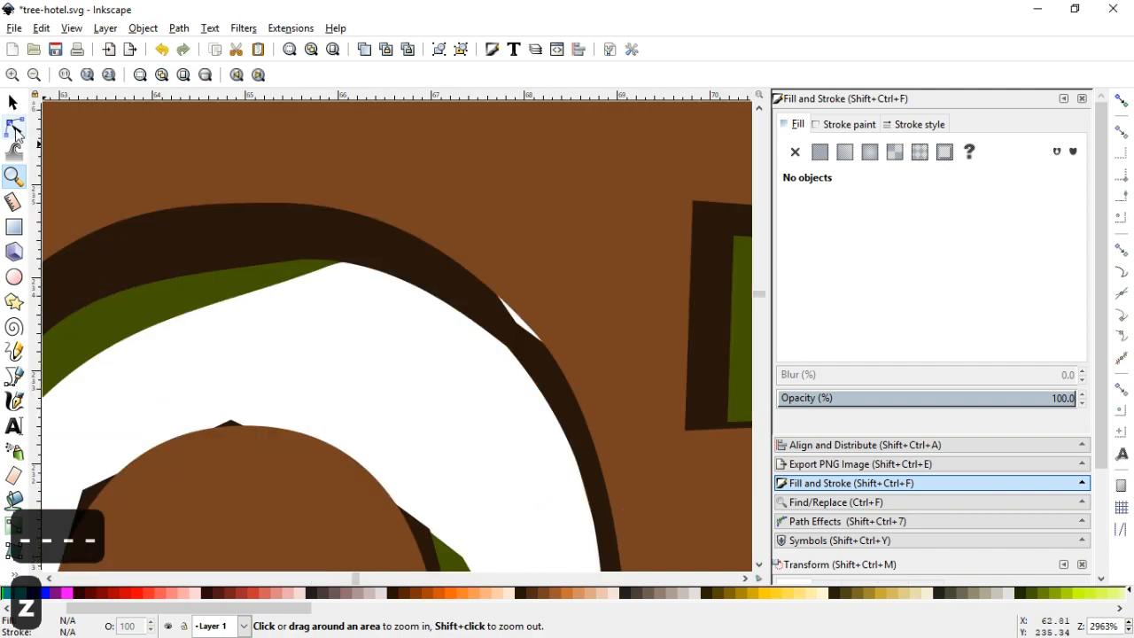
{"action": "left_click", "coordinate": [15, 130]}
{"action": "left_click", "coordinate": [517, 324]}
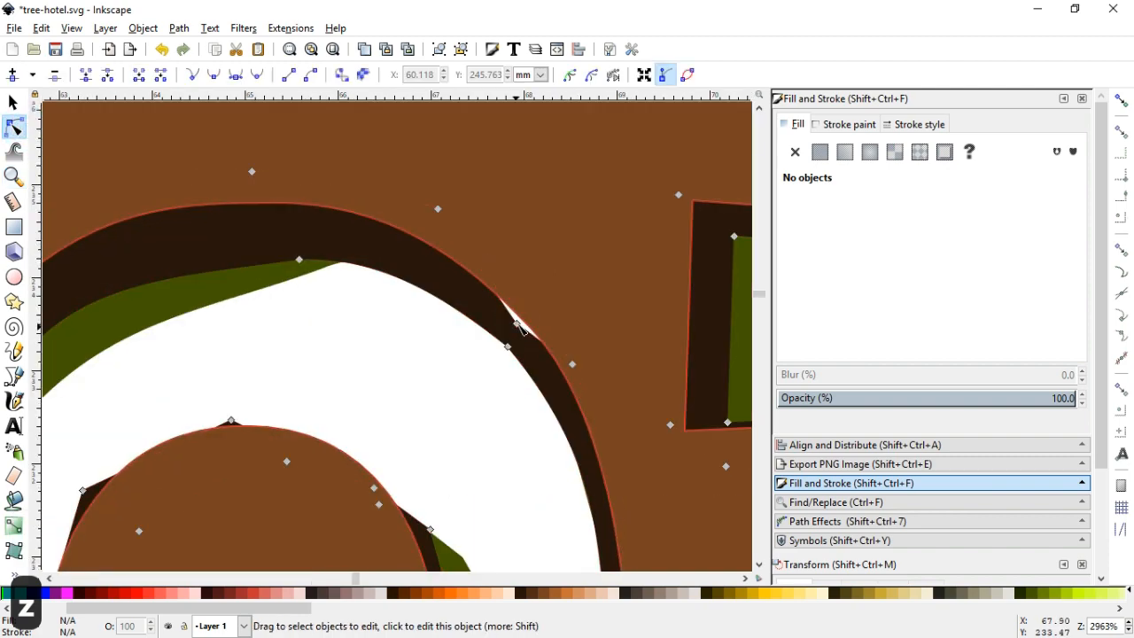
{"action": "left_click", "coordinate": [532, 312]}
{"action": "left_click", "coordinate": [13, 102]}
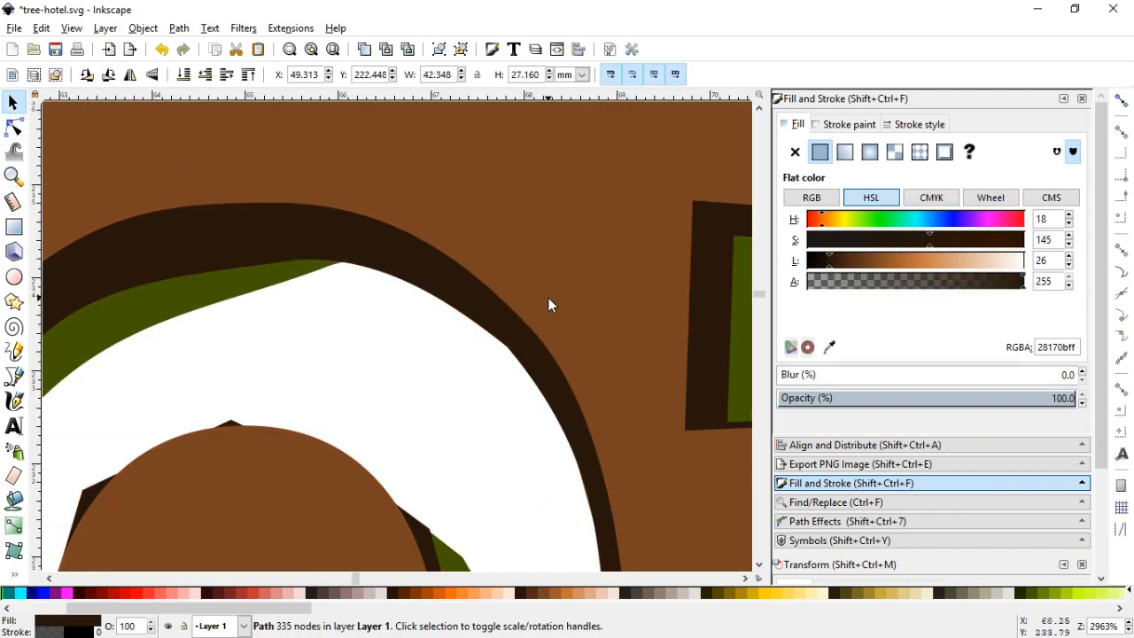
Tuck the dark brown extrusion's upper and left nodes around the O's inner opening behind the brown background.
{"action": "key", "text": "minus"}
{"action": "key", "text": "minus"}
{"action": "key", "text": "minus"}
{"action": "key", "text": "minus"}
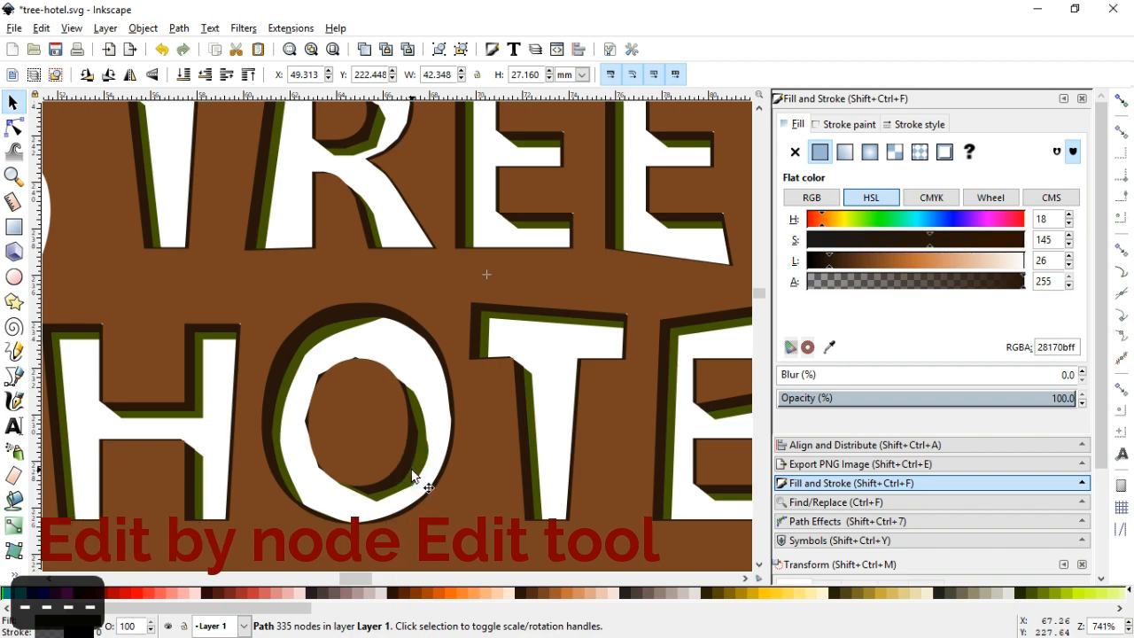
{"action": "key", "text": "z"}
{"action": "left_click_drag", "start_coordinate": [243, 319], "coordinate": [407, 461]}
{"action": "left_click", "coordinate": [13, 128]}
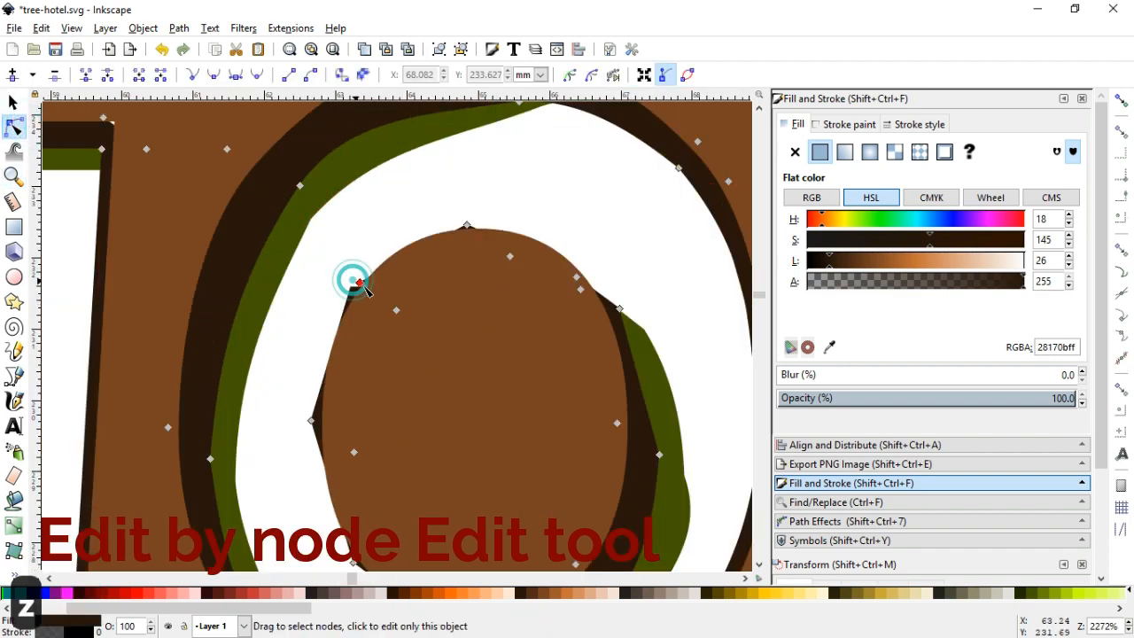
{"action": "left_click_drag", "start_coordinate": [312, 420], "coordinate": [326, 426]}
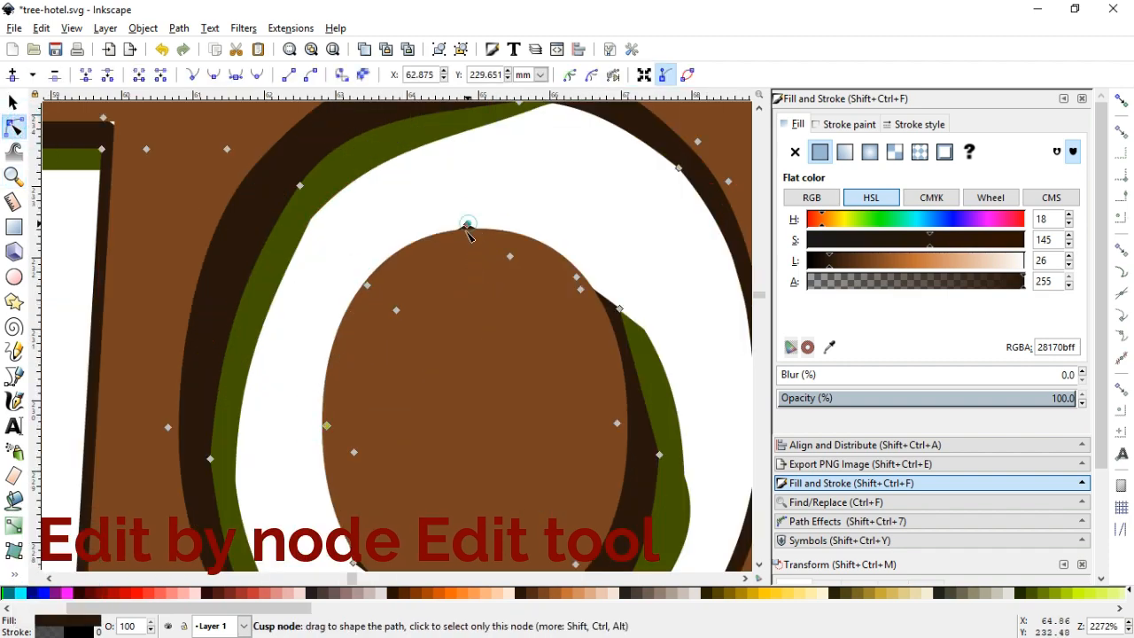
{"action": "left_click_drag", "start_coordinate": [467, 225], "coordinate": [465, 238]}
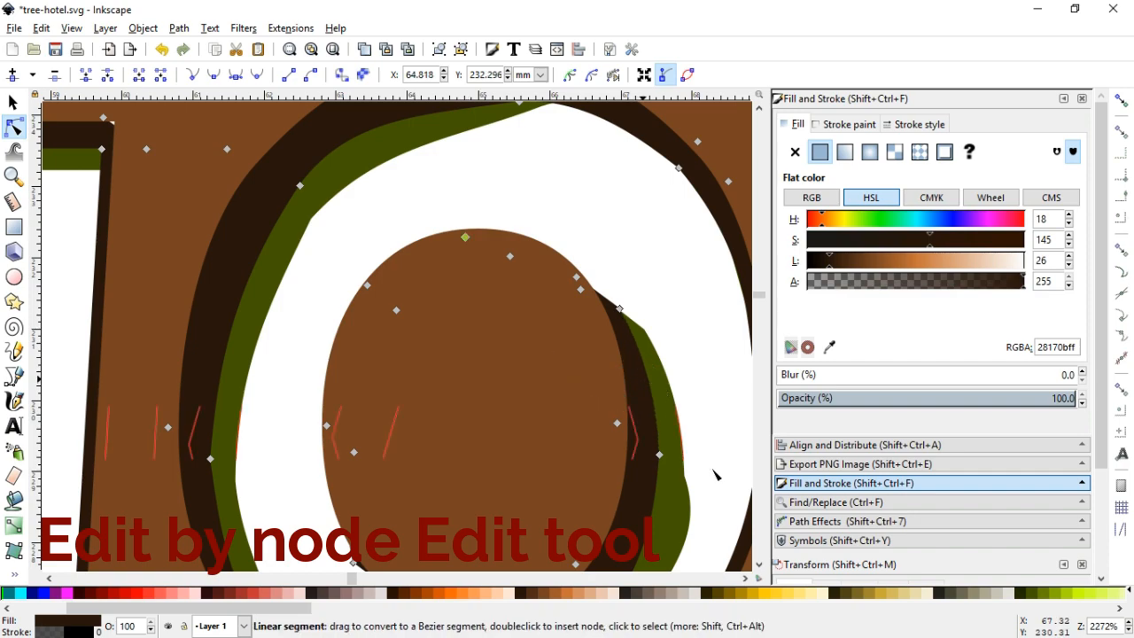
Smooth the green extrusion's curve on the right of the O's inner opening by adjusting its node and handle, and save the drawing.
{"action": "left_click", "coordinate": [685, 474]}
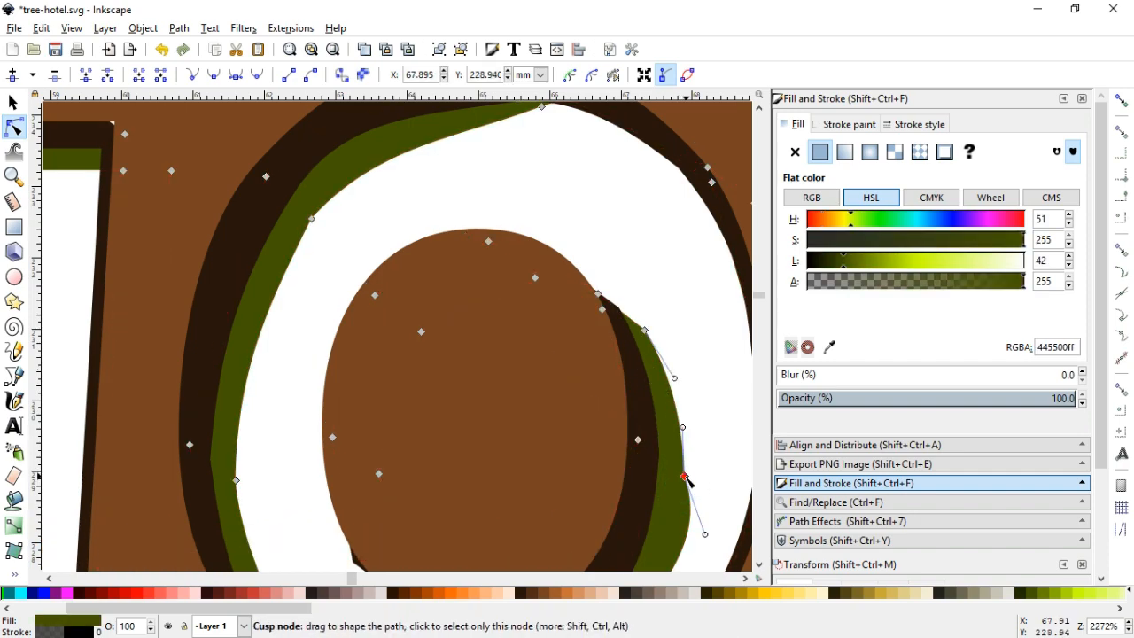
{"action": "left_click", "coordinate": [691, 476]}
{"action": "left_click_drag", "start_coordinate": [712, 532], "coordinate": [696, 540]}
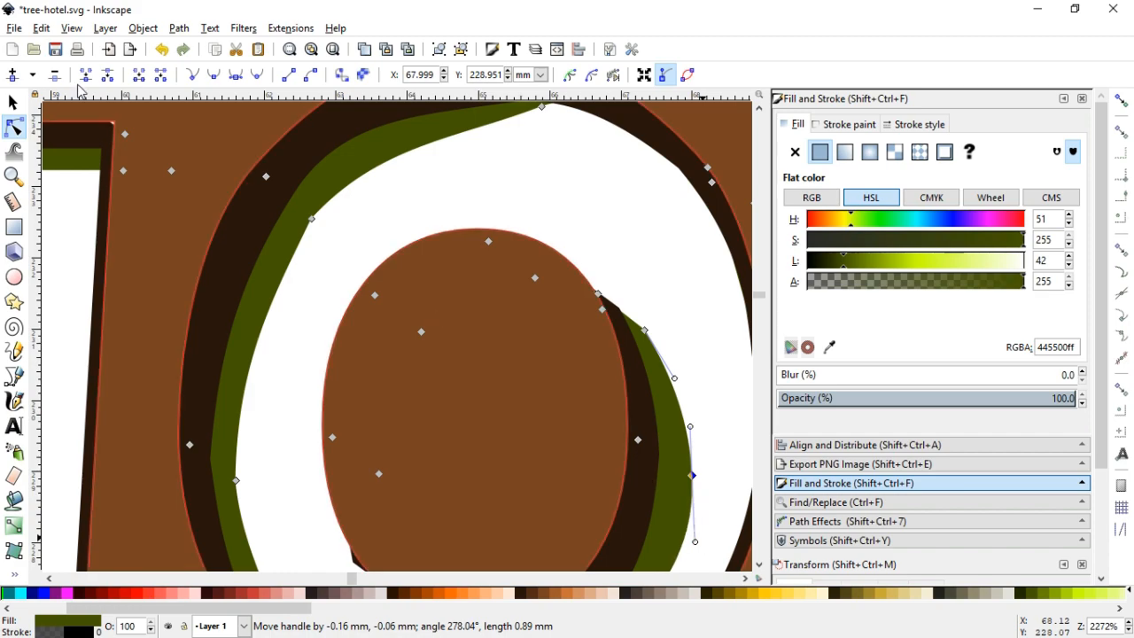
{"action": "left_click", "coordinate": [13, 104]}
{"action": "scroll", "coordinate": [503, 209], "scroll_direction": "down", "scroll_amount": 5, "text": "ctrl"}
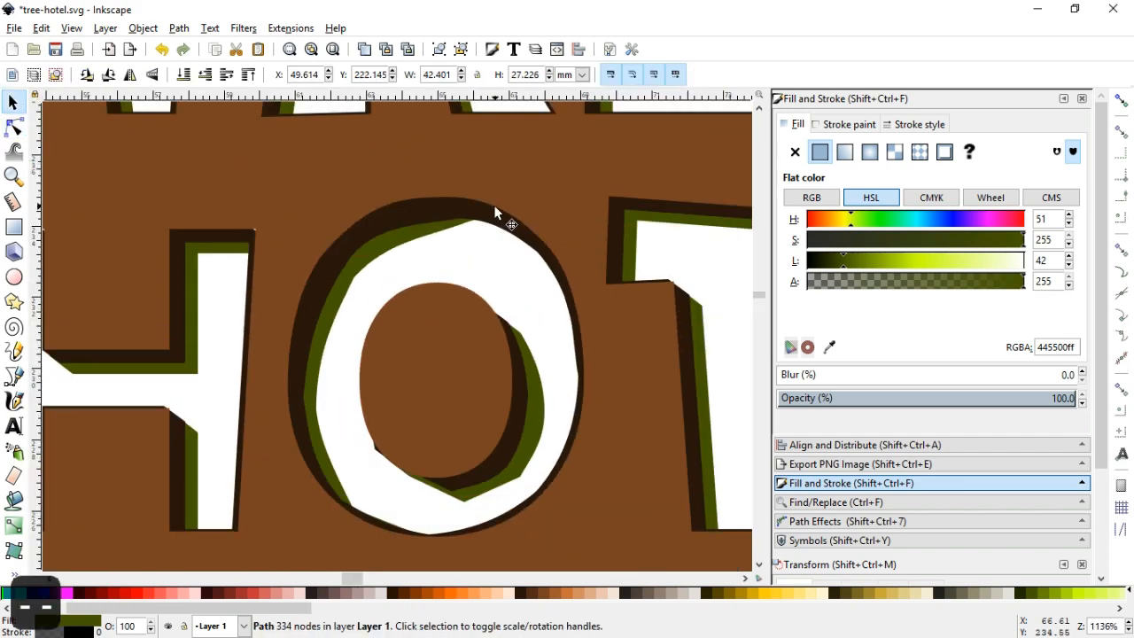
{"action": "key", "text": "Escape"}
{"action": "key", "text": "ctrl+s"}
Draw a rectangle about 30 mm wide and 11 mm high covering the word TREE.
{"action": "left_click", "coordinate": [13, 226]}
{"action": "left_click_drag", "start_coordinate": [218, 182], "coordinate": [582, 313]}
{"action": "left_click_drag", "start_coordinate": [584, 221], "coordinate": [586, 184]}
{"action": "left_click", "coordinate": [13, 104]}
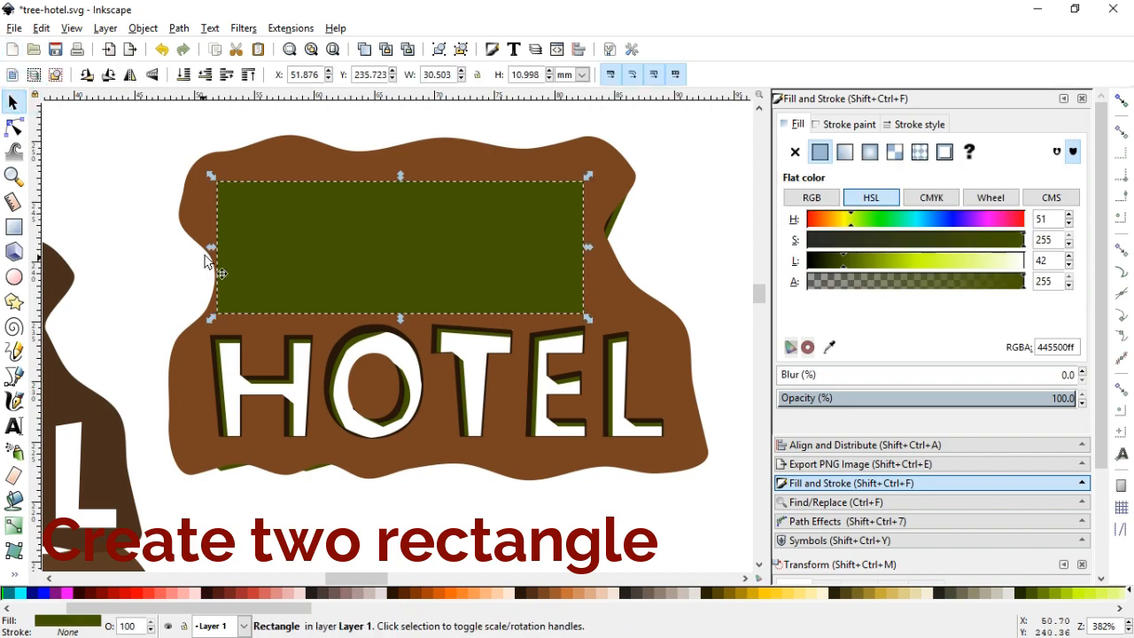
{"action": "left_click_drag", "start_coordinate": [210, 247], "coordinate": [217, 243]}
{"action": "left_click", "coordinate": [527, 258]}
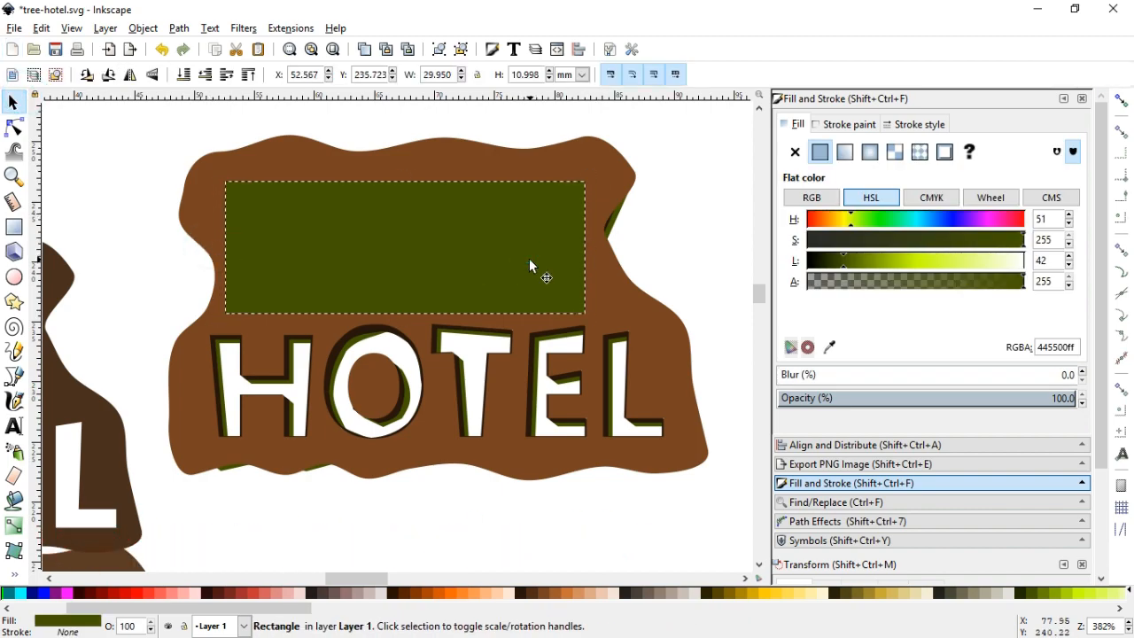
Duplicate the rectangle, place the copy over HOTEL and widen it to about 39 mm to cover the word.
{"action": "key", "text": "ctrl+d"}
{"action": "left_click_drag", "start_coordinate": [400, 235], "coordinate": [405, 391]}
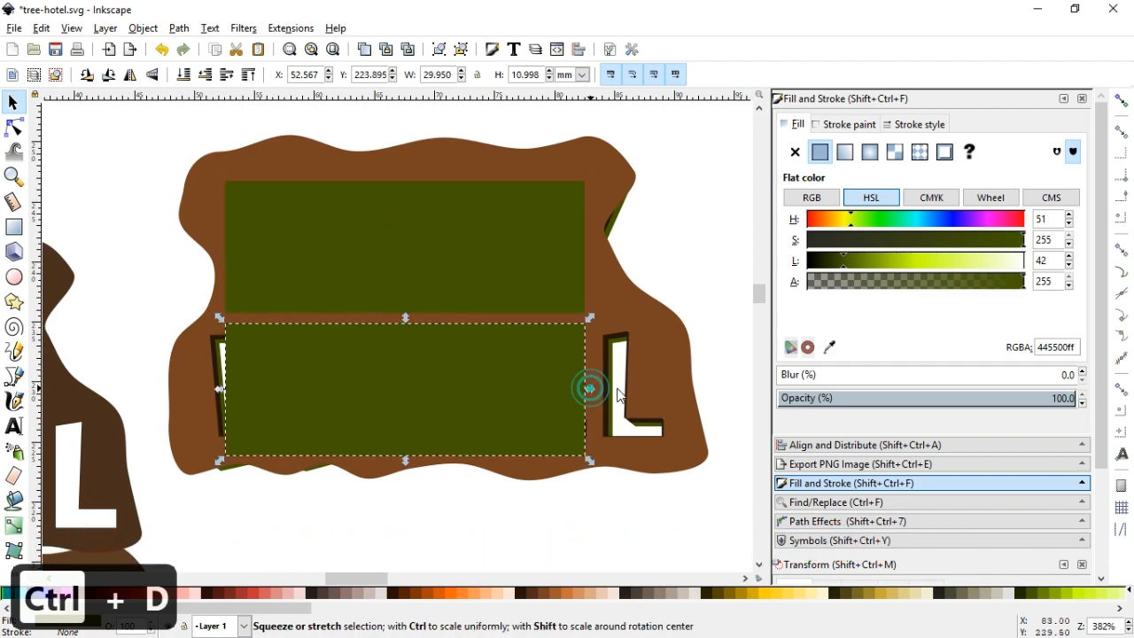
{"action": "left_click_drag", "start_coordinate": [588, 387], "coordinate": [670, 387]}
{"action": "left_click_drag", "start_coordinate": [223, 392], "coordinate": [196, 396]}
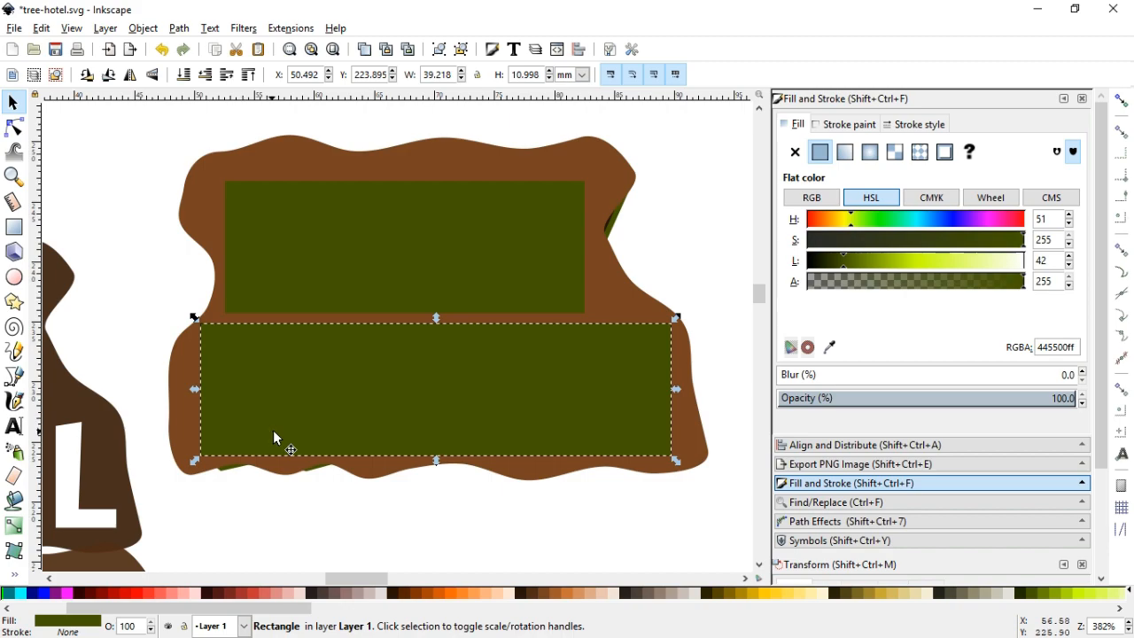
Fill the HOTEL rectangle with a linear gradient running vertically from its top edge to its bottom edge.
{"action": "left_click", "coordinate": [844, 152]}
{"action": "left_click", "coordinate": [815, 347]}
{"action": "left_click_drag", "start_coordinate": [201, 390], "coordinate": [416, 326]}
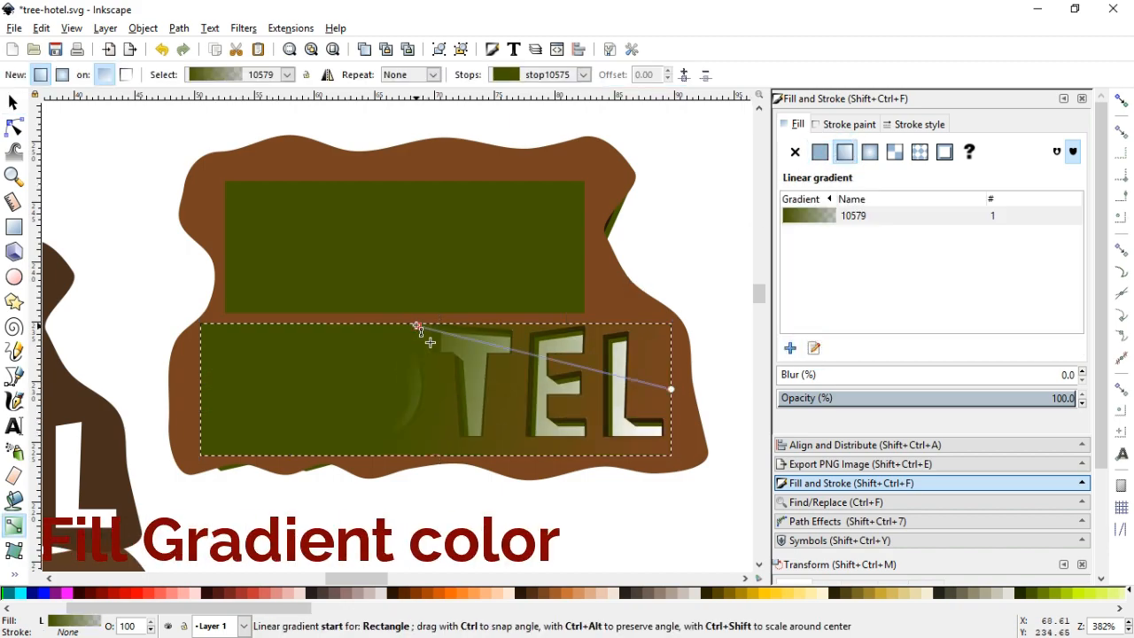
{"action": "left_click_drag", "start_coordinate": [670, 394], "coordinate": [415, 458]}
Colour the HOTEL rectangle's gradient lime #ccff00 at the bottom stop and green #44aa00 at the top stop.
{"action": "left_click", "coordinate": [1082, 592]}
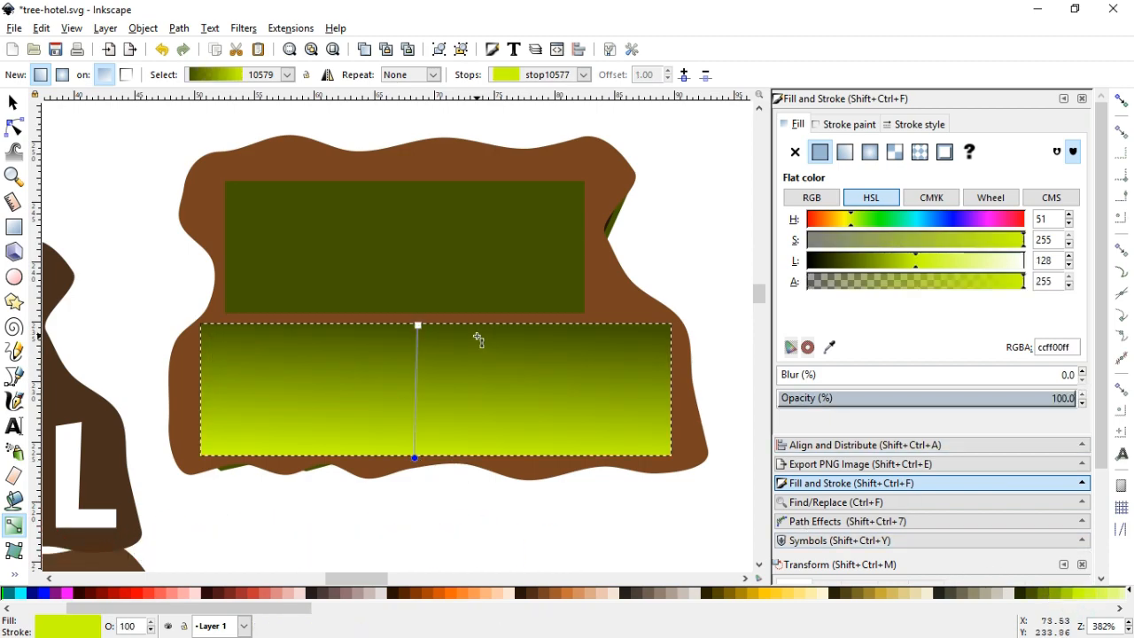
{"action": "left_click", "coordinate": [418, 326]}
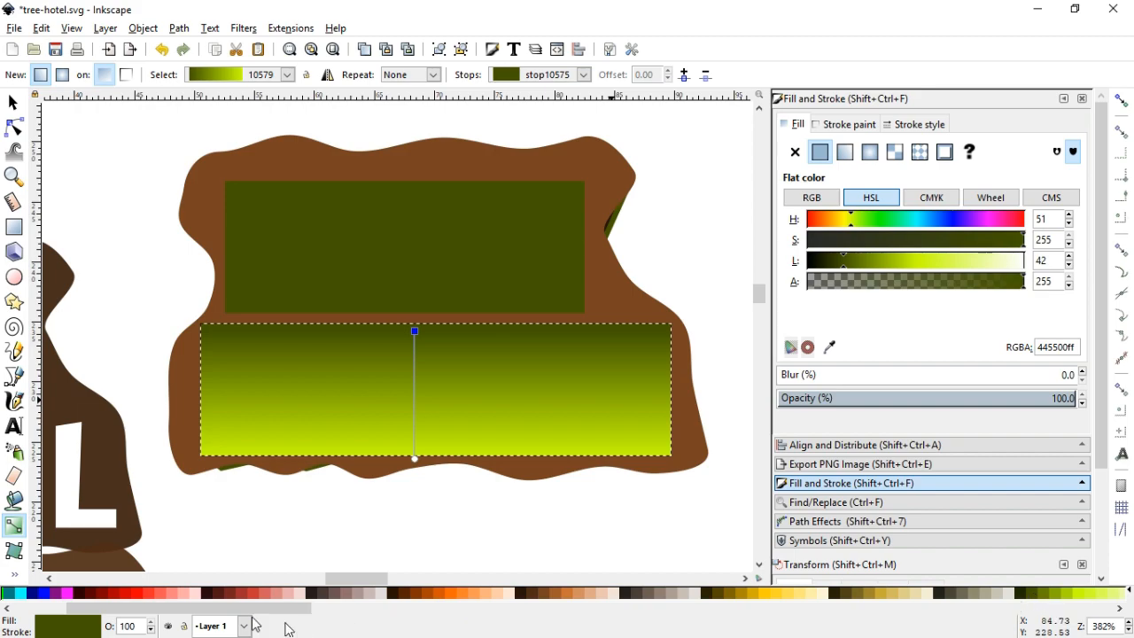
{"action": "left_click_drag", "start_coordinate": [257, 607], "coordinate": [392, 609]}
{"action": "left_click", "coordinate": [770, 600]}
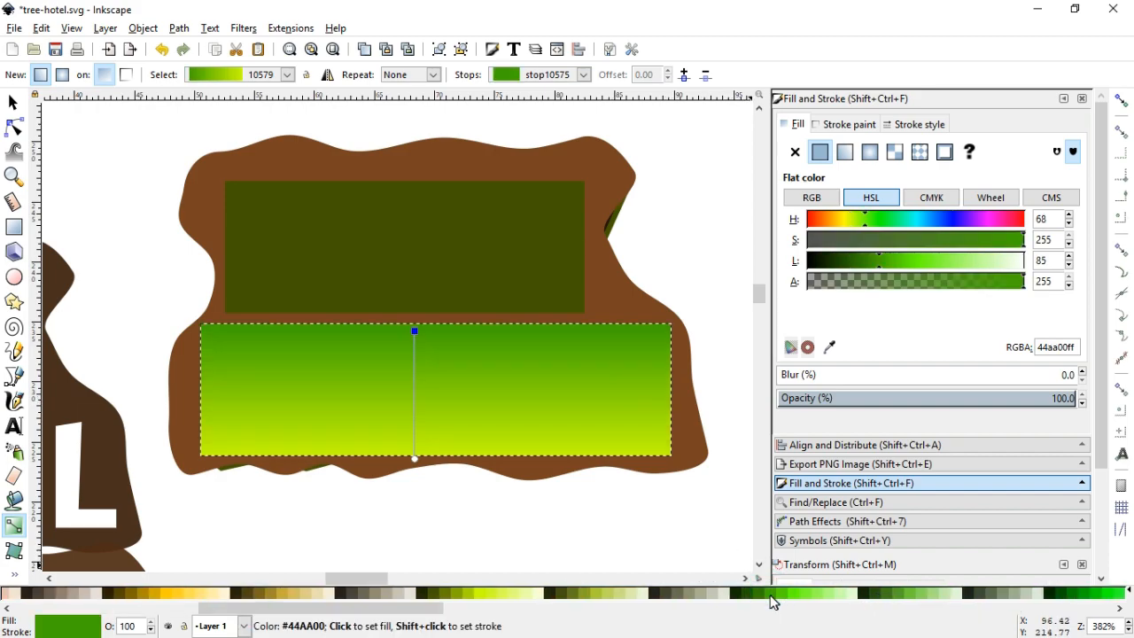
Apply the same green-to-lime linear gradient to the TREE rectangle and orient it vertically from top to bottom.
{"action": "left_click", "coordinate": [12, 104]}
{"action": "left_click", "coordinate": [387, 251]}
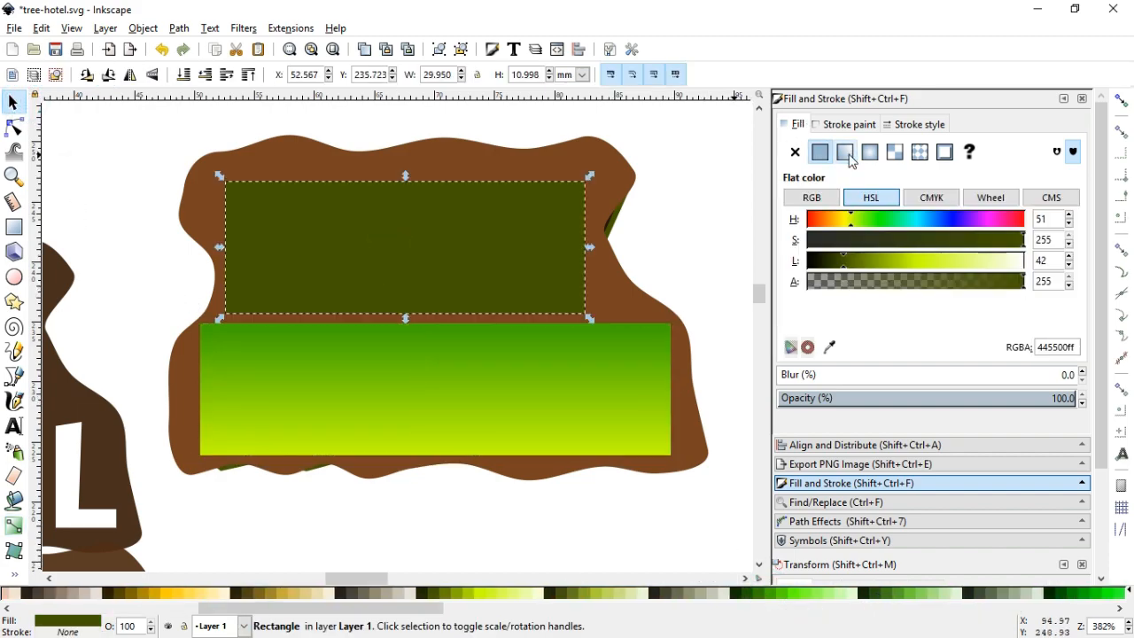
{"action": "left_click", "coordinate": [844, 152]}
{"action": "left_click", "coordinate": [829, 216]}
{"action": "left_click", "coordinate": [814, 348]}
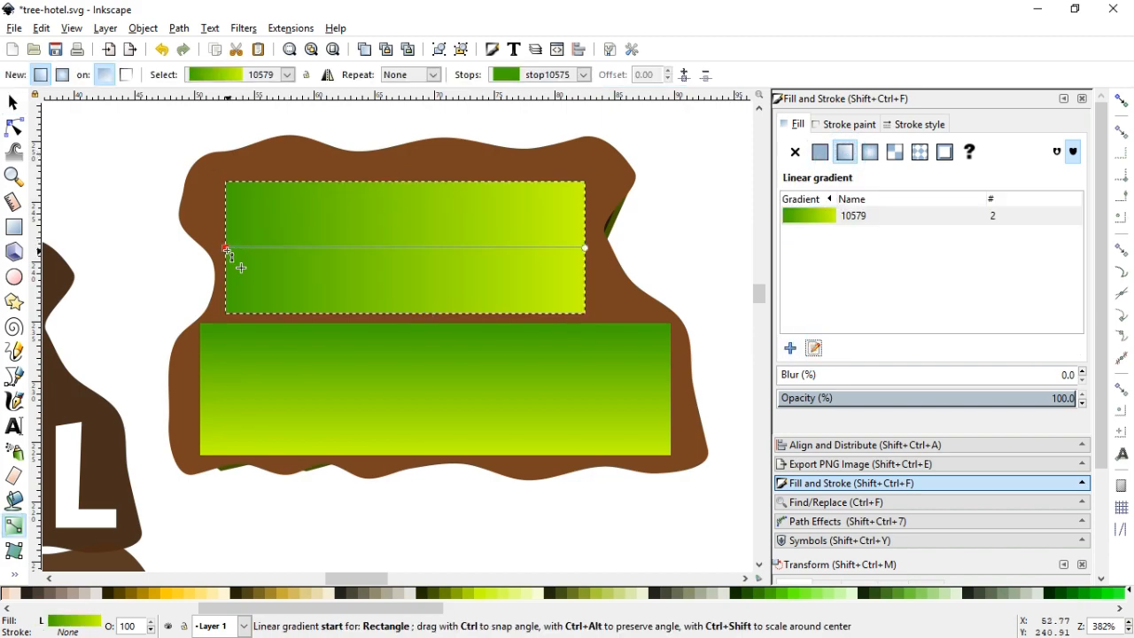
{"action": "left_click_drag", "start_coordinate": [226, 248], "coordinate": [403, 191]}
{"action": "left_click_drag", "start_coordinate": [585, 249], "coordinate": [395, 305]}
Lower both gradient rectangles to the bottom of the stack so they fill the cut-out letters.
{"action": "left_click", "coordinate": [12, 103]}
{"action": "left_click", "coordinate": [213, 341], "text": "shift"}
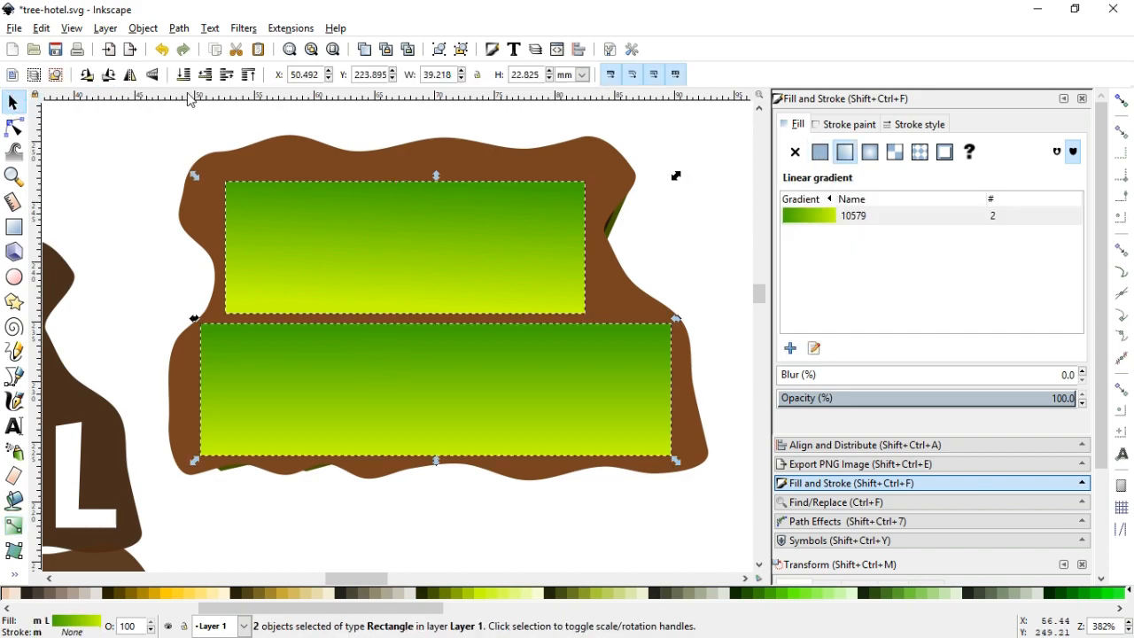
{"action": "left_click", "coordinate": [142, 27]}
{"action": "left_click", "coordinate": [196, 347]}
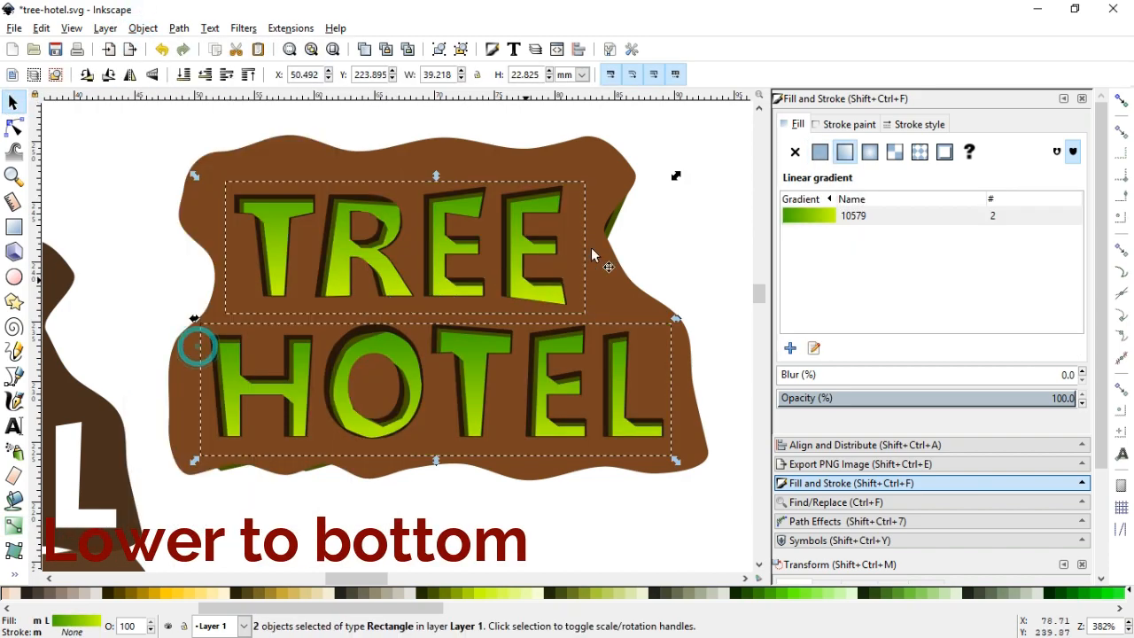
{"action": "left_click", "coordinate": [702, 246]}
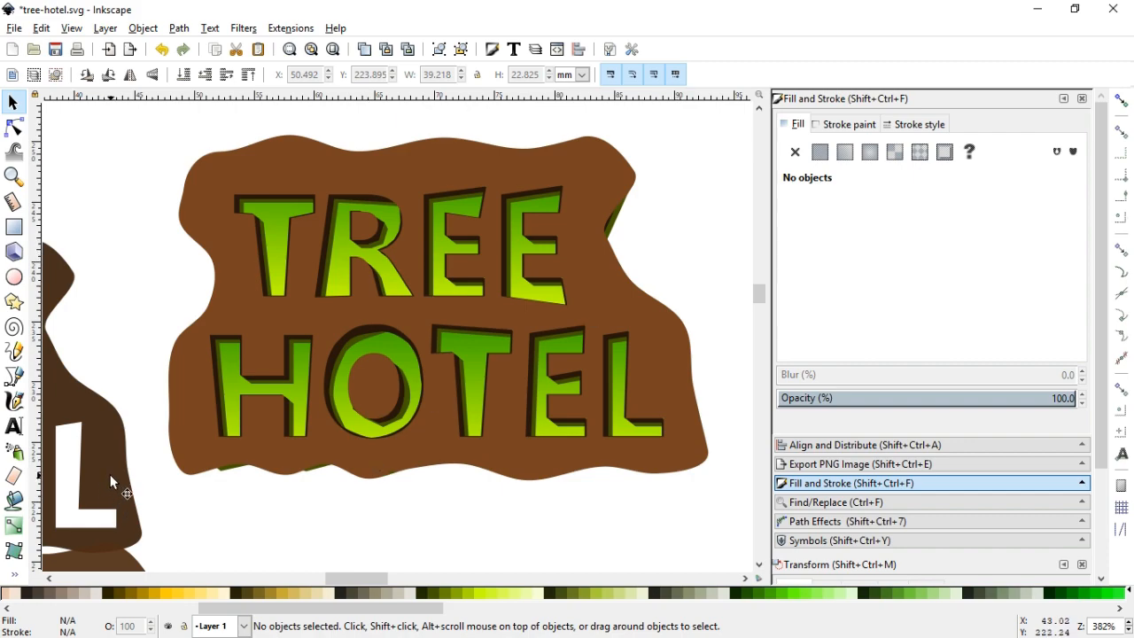
Move the dark brown copy of the sign further away from the finished TREE HOTEL logo.
{"action": "left_click_drag", "start_coordinate": [110, 474], "coordinate": [86, 505]}
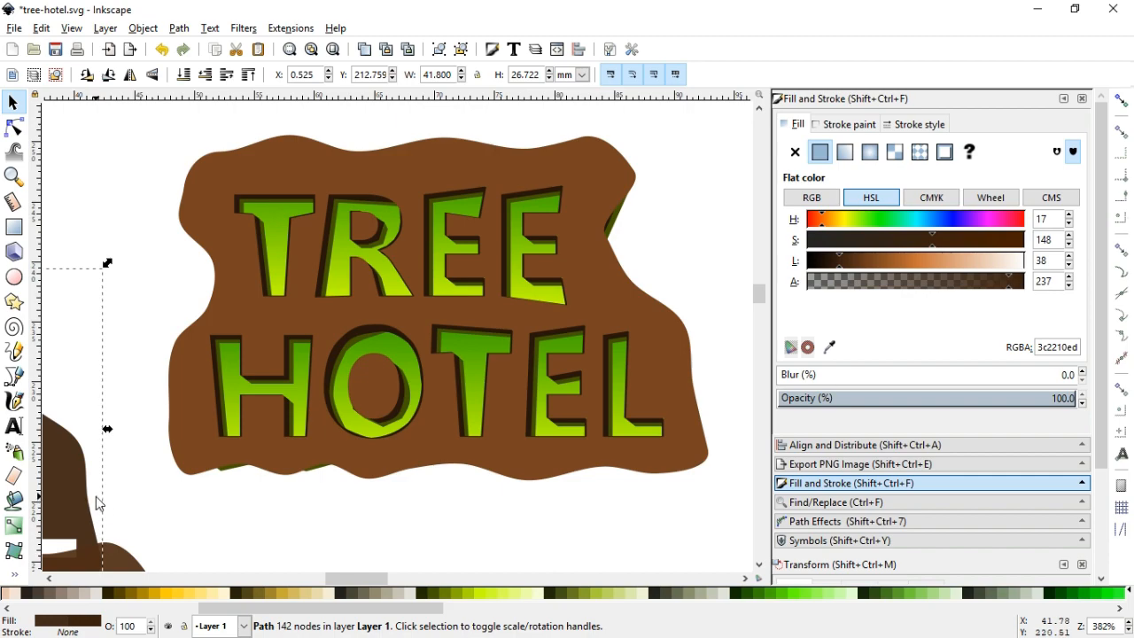
{"action": "scroll", "coordinate": [717, 282], "scroll_direction": "down", "scroll_amount": 2}
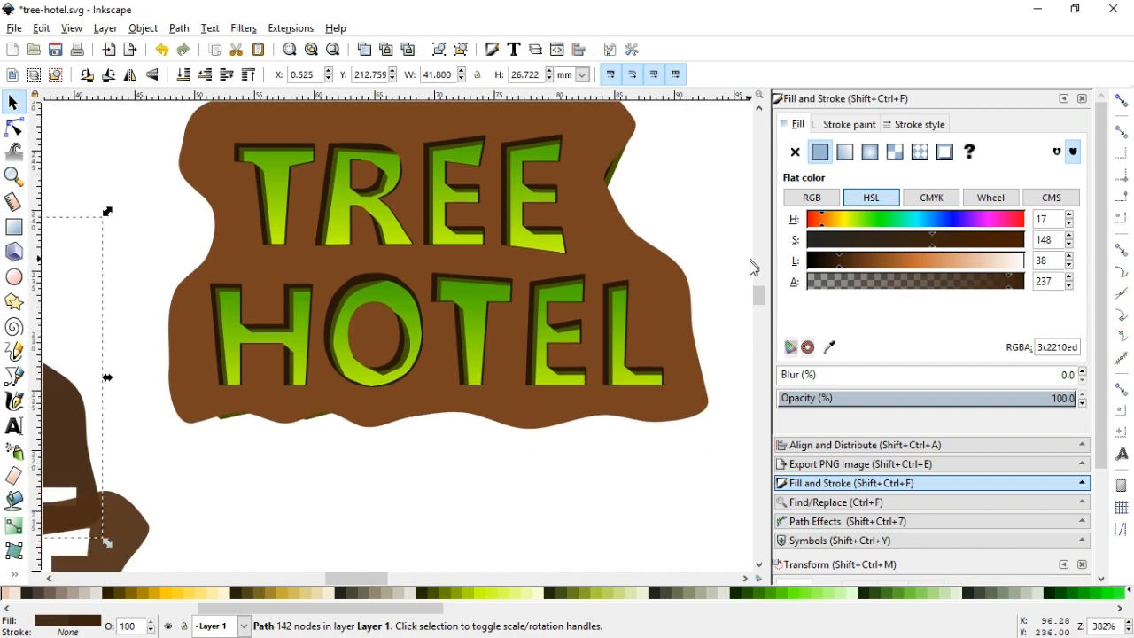
{"action": "left_click_drag", "start_coordinate": [763, 293], "coordinate": [763, 291]}
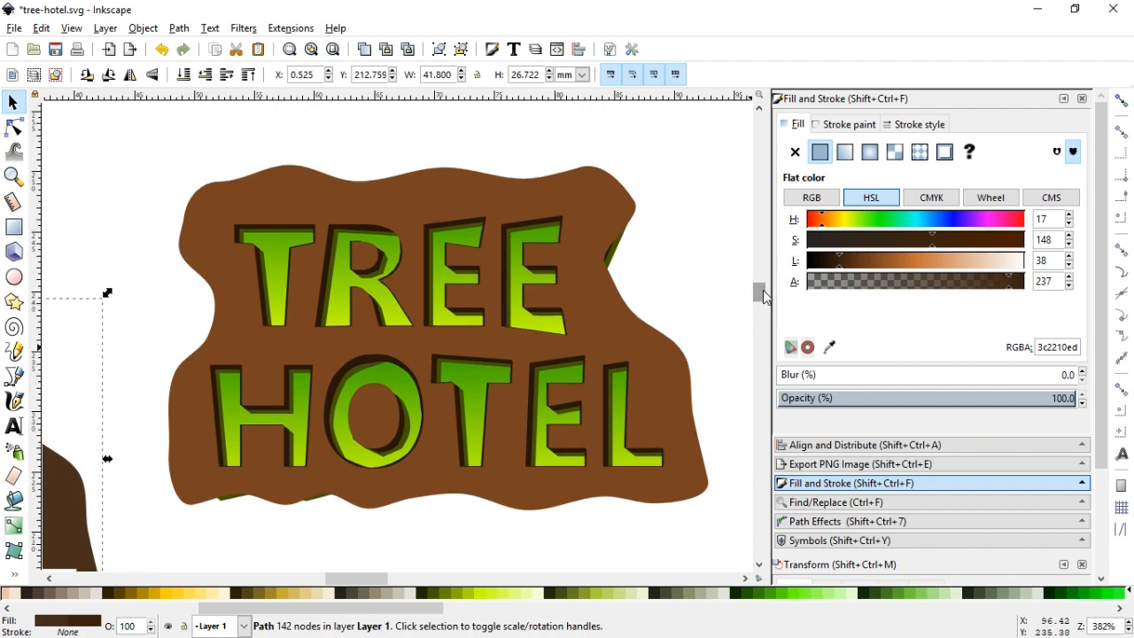
Adjust the brown sign's outline nodes at the right-hand notch and along the bottom edge to cover the protruding green rectangles.
{"action": "left_click", "coordinate": [620, 254]}
{"action": "key", "text": "n"}
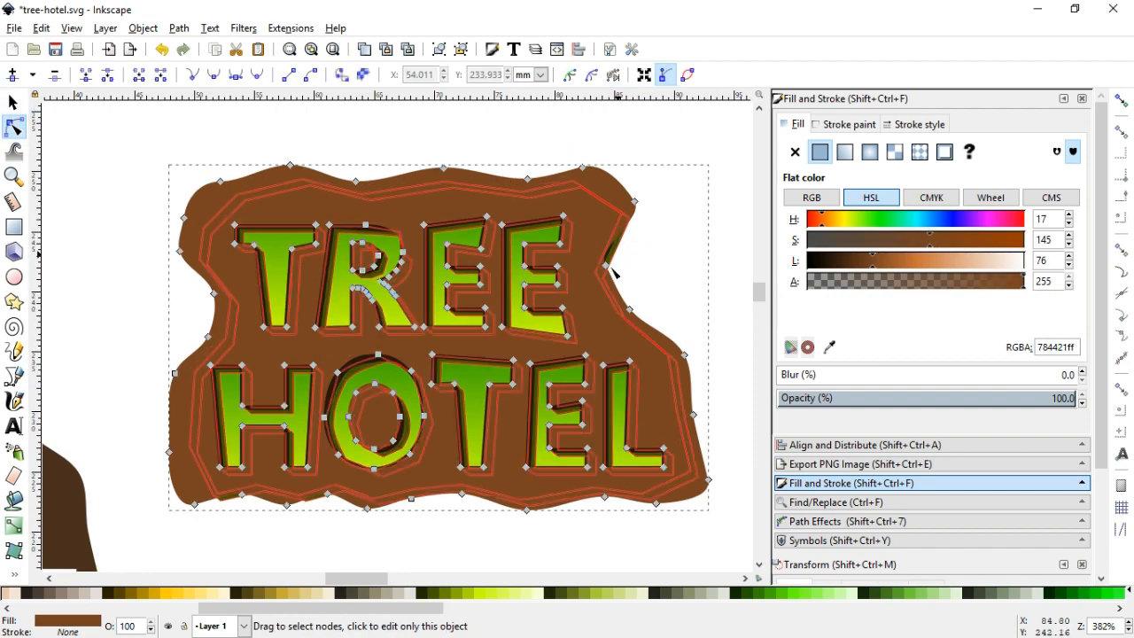
{"action": "left_click_drag", "start_coordinate": [615, 271], "coordinate": [624, 280]}
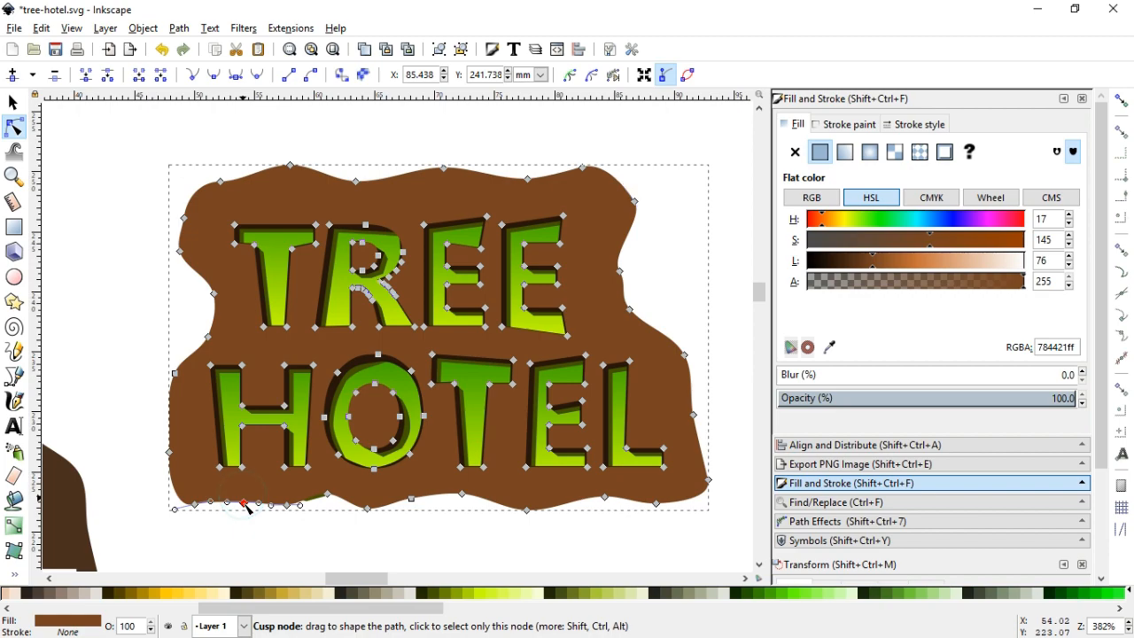
{"action": "left_click_drag", "start_coordinate": [244, 502], "coordinate": [244, 503]}
{"action": "left_click_drag", "start_coordinate": [327, 493], "coordinate": [331, 499]}
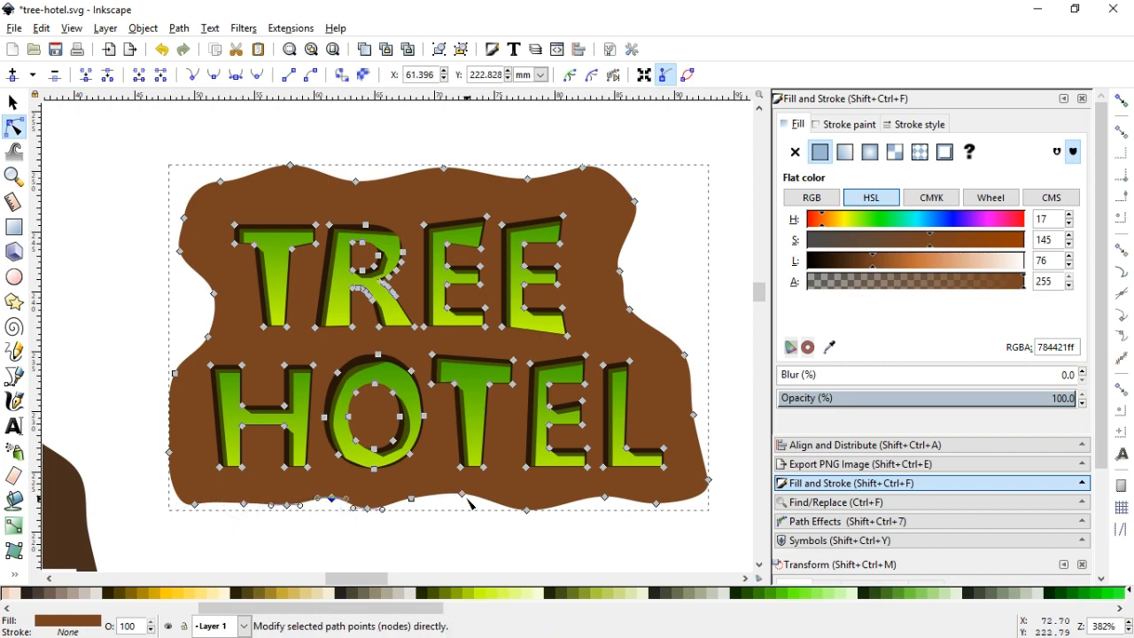
{"action": "left_click", "coordinate": [14, 102]}
Duplicate the brown sign shape, shift the copy slightly downward and recolour it dark brown #502d16.
{"action": "left_click_drag", "start_coordinate": [761, 289], "coordinate": [761, 296]}
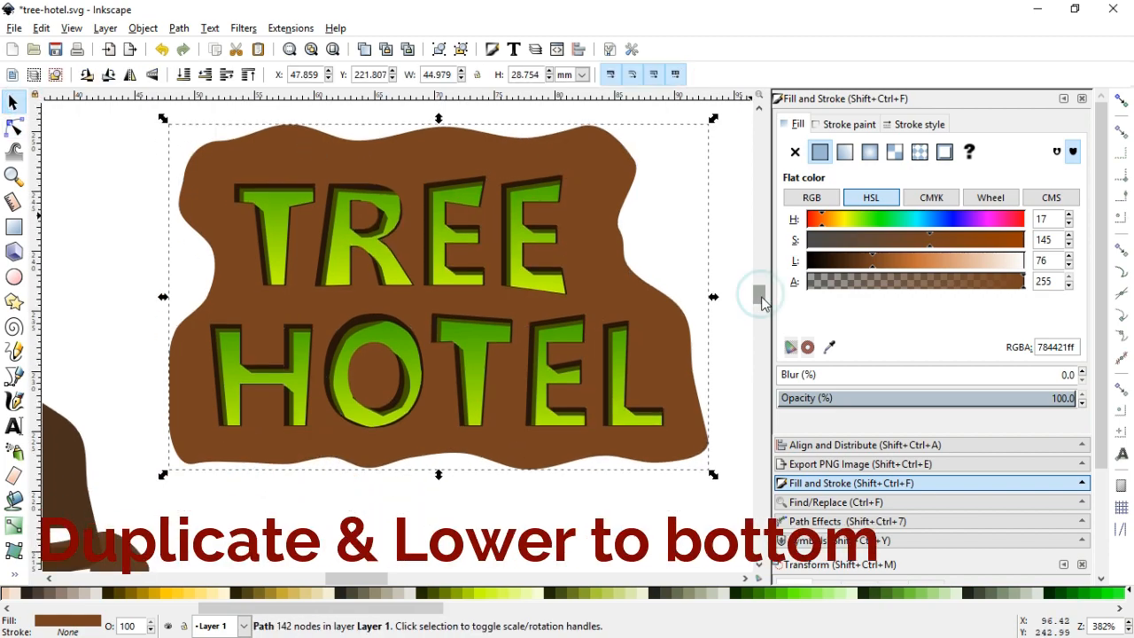
{"action": "key", "text": "ctrl+d"}
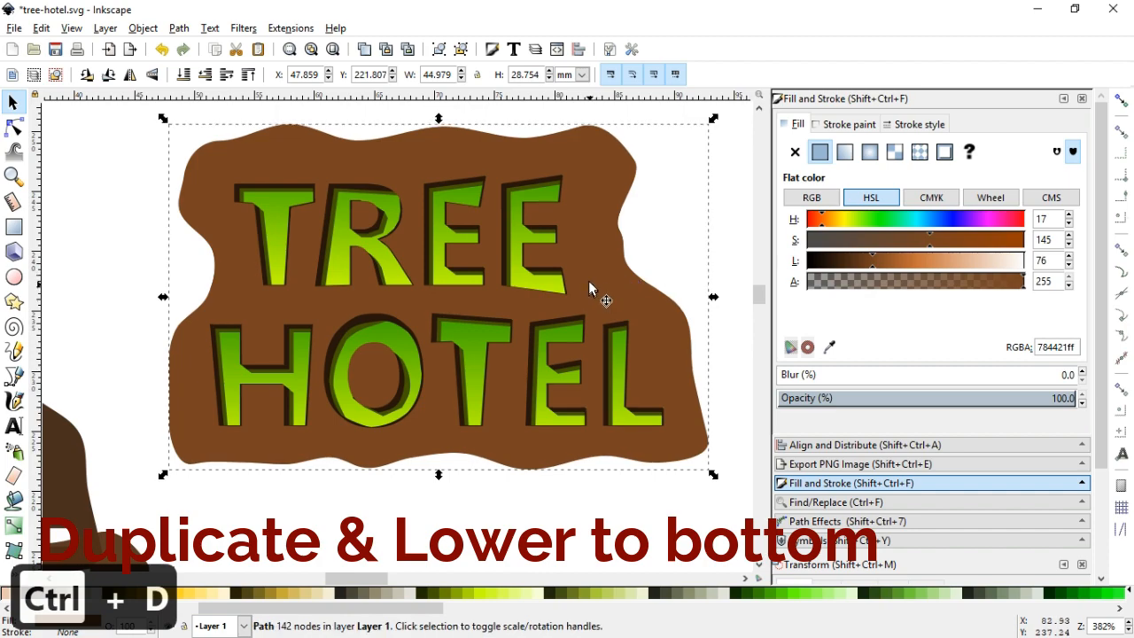
{"action": "left_click_drag", "start_coordinate": [591, 280], "coordinate": [602, 290]}
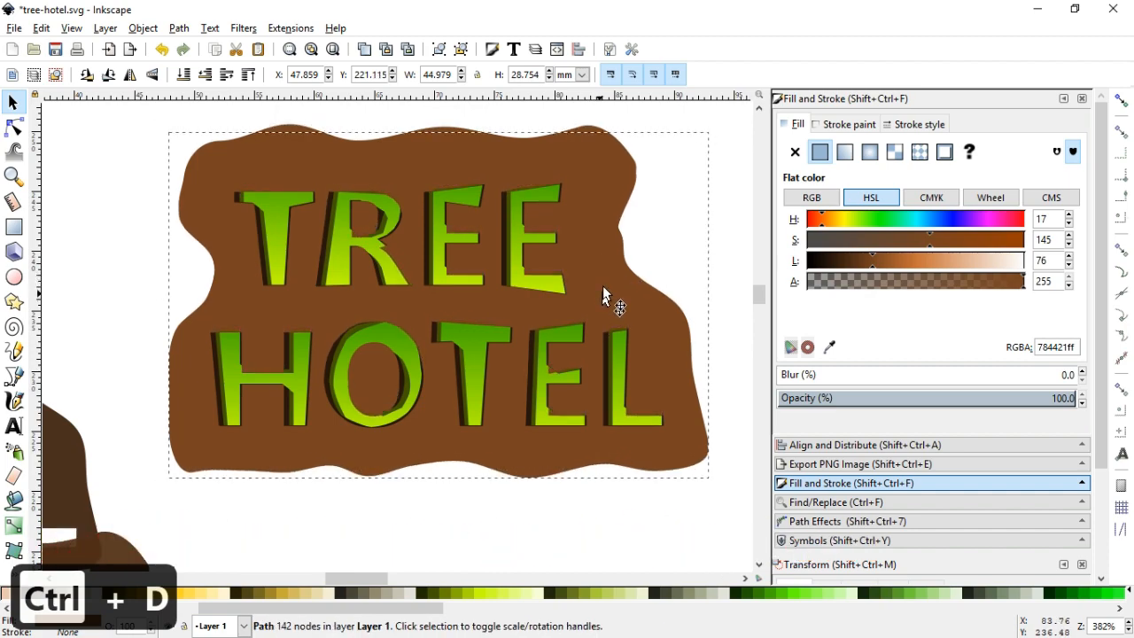
{"action": "left_click_drag", "start_coordinate": [406, 608], "coordinate": [308, 609]}
{"action": "left_click", "coordinate": [387, 592]}
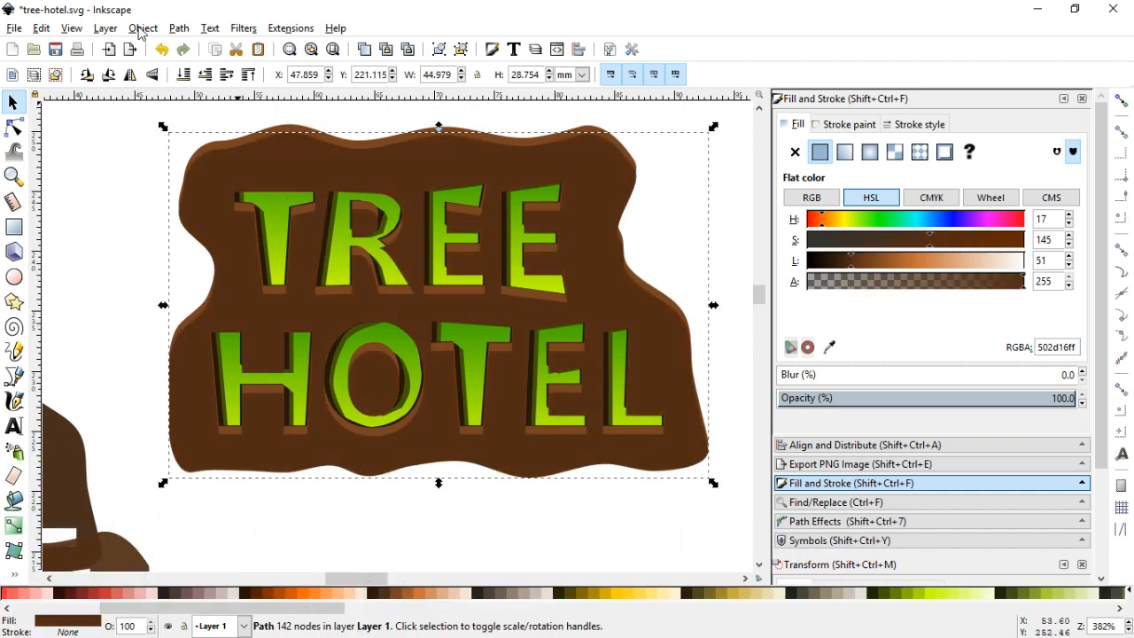
Lower the dark sign copy to the bottom of the stack and nudge it down and to the right.
{"action": "left_click", "coordinate": [139, 33]}
{"action": "left_click", "coordinate": [337, 345]}
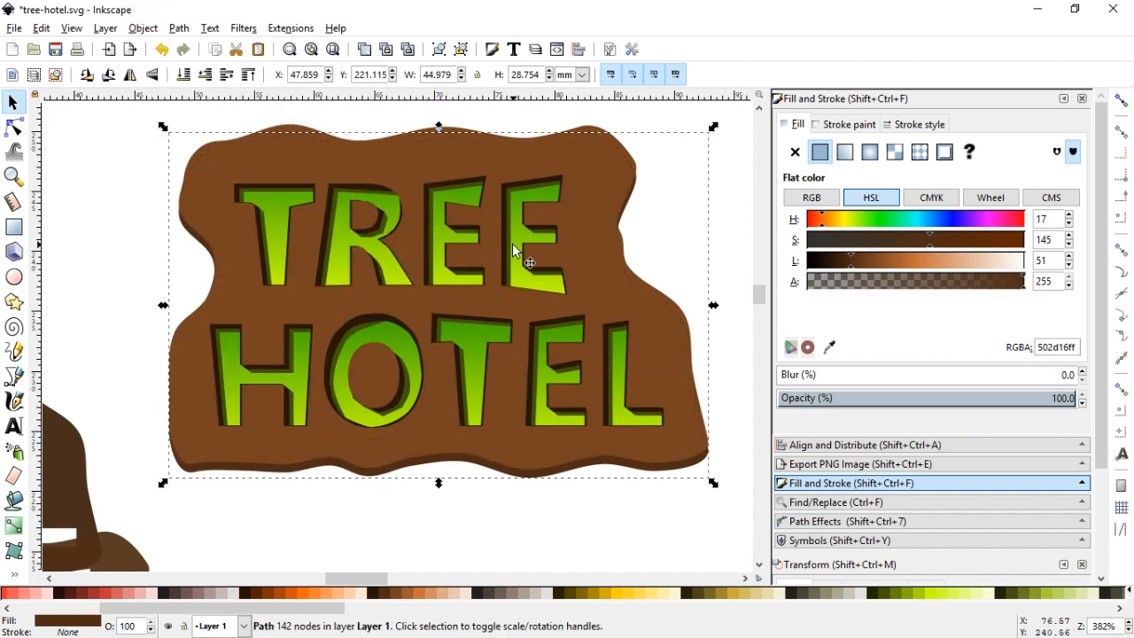
{"action": "key", "text": "Down"}
{"action": "key", "text": "Right"}
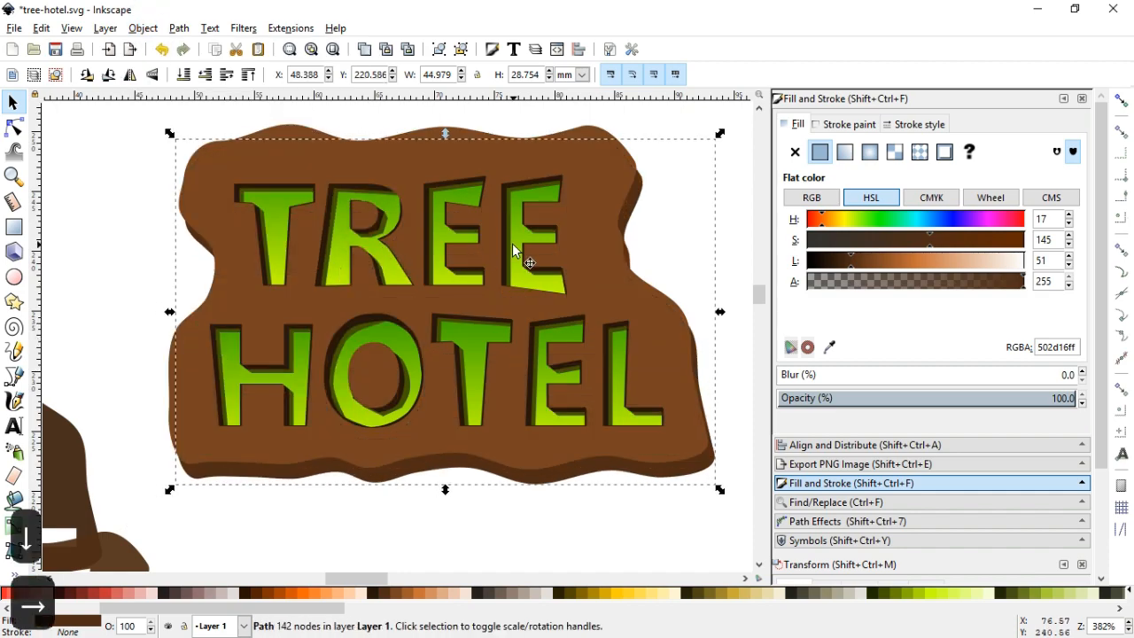
Reposition nodes along the left and right edges of the dark sign copy to shape the sign's visible side thickness.
{"action": "left_click", "coordinate": [14, 127]}
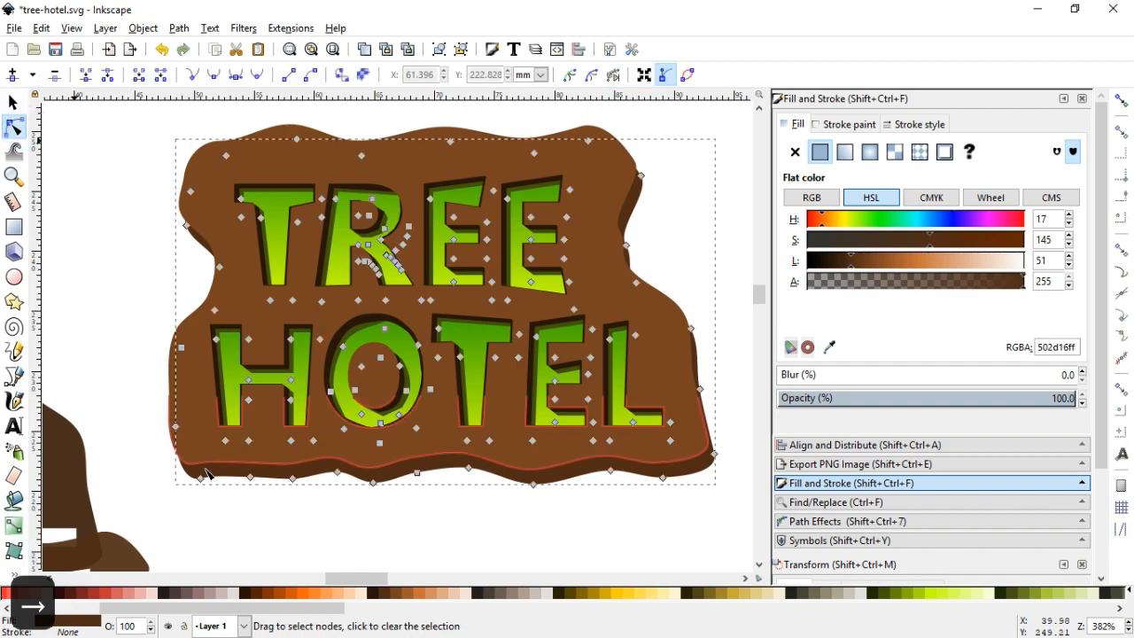
{"action": "left_click_drag", "start_coordinate": [186, 225], "coordinate": [180, 212]}
{"action": "left_click_drag", "start_coordinate": [219, 266], "coordinate": [207, 271]}
{"action": "left_click_drag", "start_coordinate": [640, 176], "coordinate": [636, 166]}
{"action": "left_click_drag", "start_coordinate": [626, 246], "coordinate": [634, 245]}
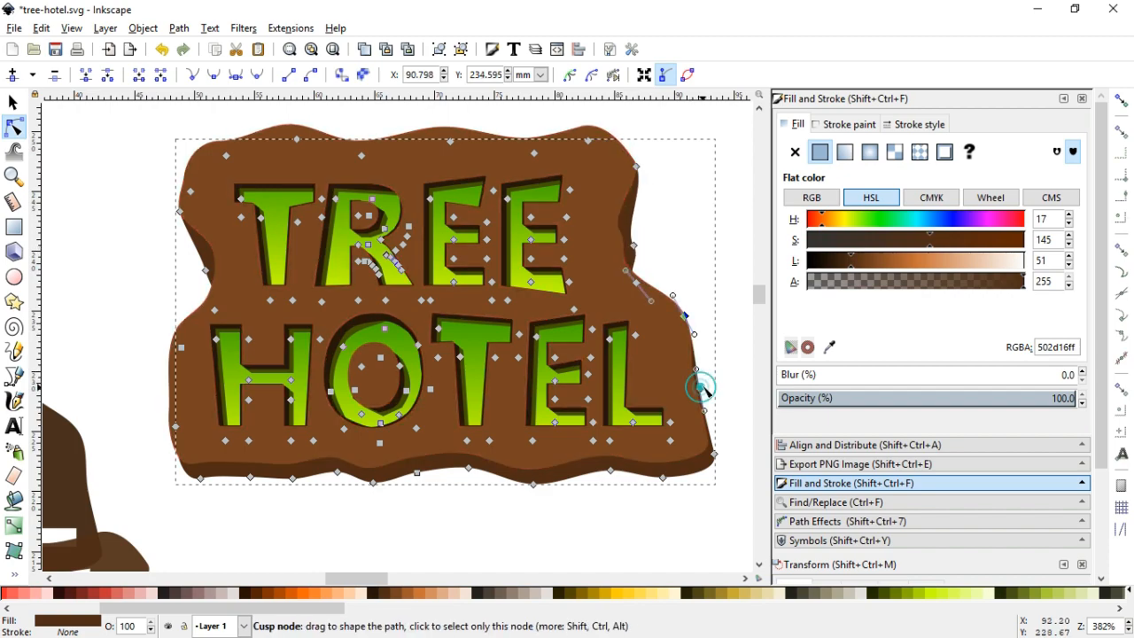
{"action": "left_click_drag", "start_coordinate": [700, 388], "coordinate": [706, 388]}
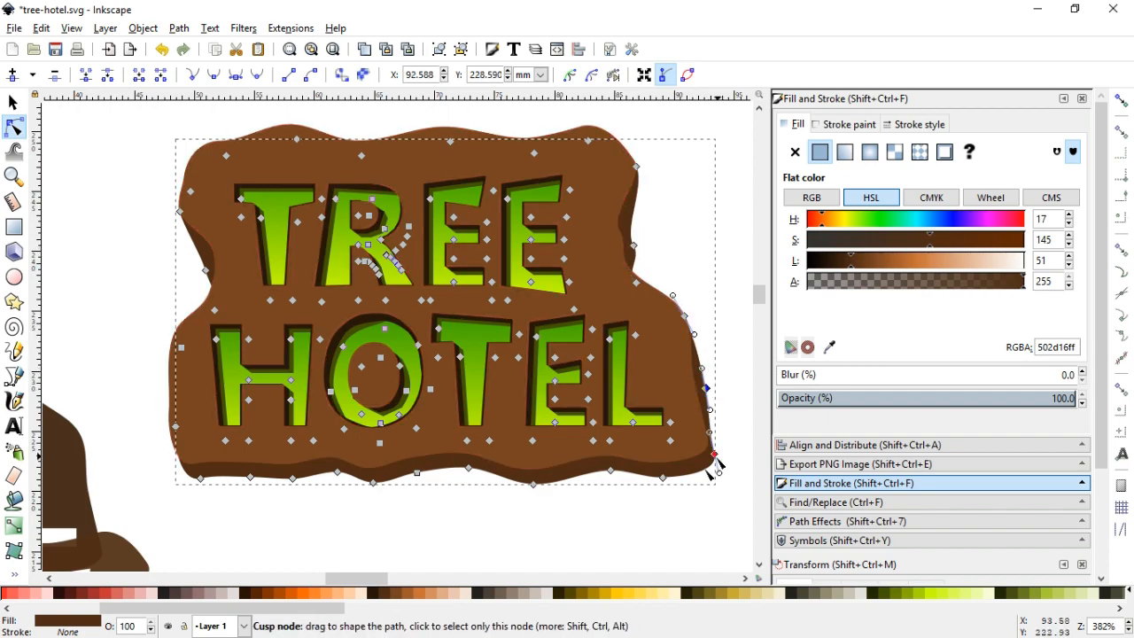
{"action": "left_click", "coordinate": [13, 104]}
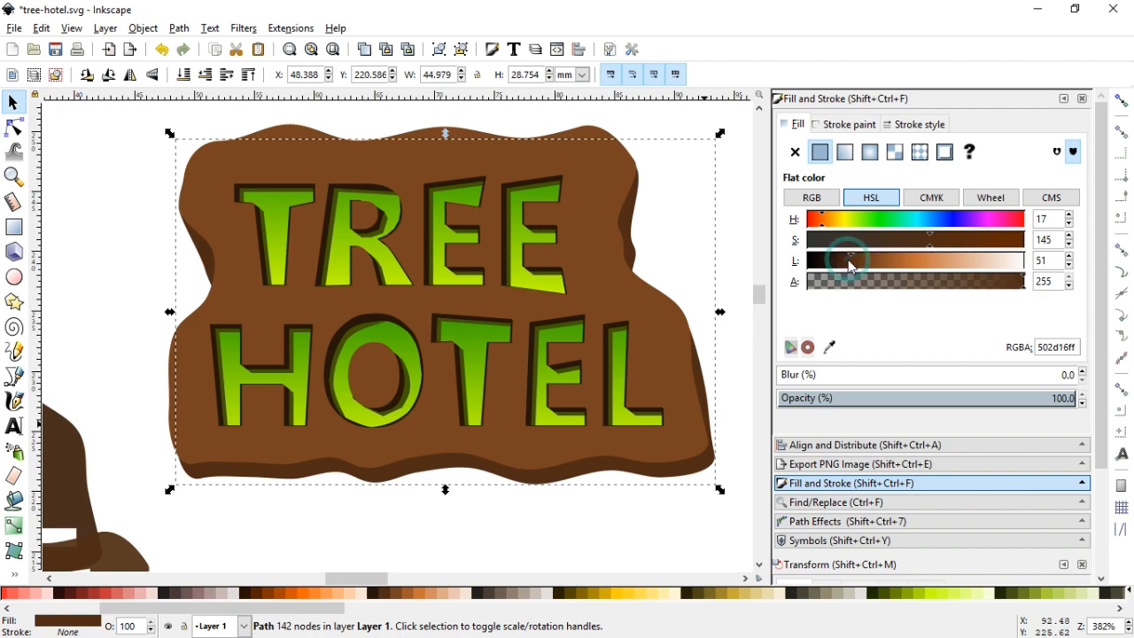
Darken the fill of the bottom sign shape to #341d0e and save the drawing.
{"action": "left_click_drag", "start_coordinate": [842, 260], "coordinate": [839, 262]}
{"action": "left_click", "coordinate": [633, 127]}
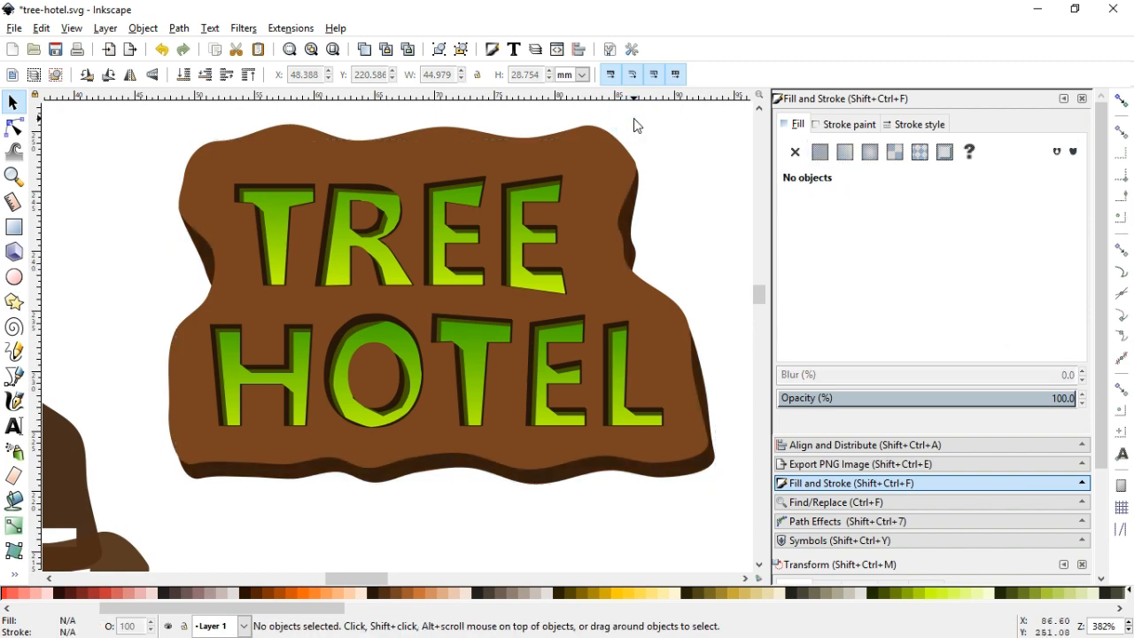
{"action": "key", "text": "minus"}
{"action": "key", "text": "minus"}
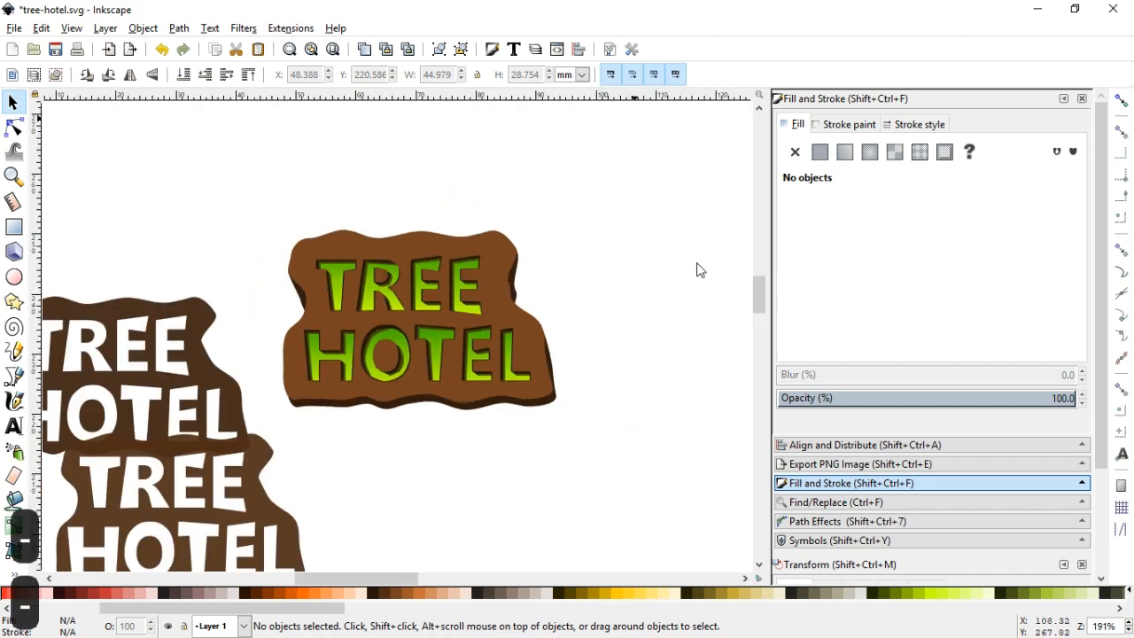
{"action": "key", "text": "ctrl+s"}
Draw a thin dark brown rectangle about 45 mm wide and 0.8 mm high above the sign and convert it to a path.
{"action": "left_click", "coordinate": [13, 175]}
{"action": "left_click_drag", "start_coordinate": [224, 182], "coordinate": [618, 446]}
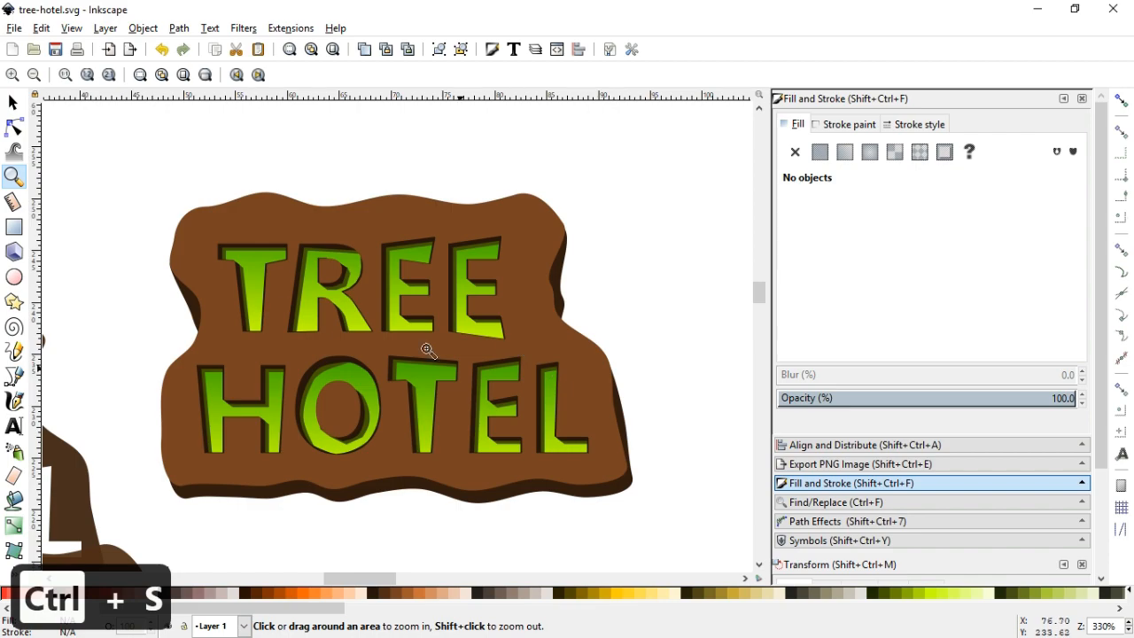
{"action": "left_click_drag", "start_coordinate": [150, 145], "coordinate": [583, 153]}
{"action": "left_click", "coordinate": [11, 103]}
{"action": "left_click_drag", "start_coordinate": [142, 148], "coordinate": [109, 149]}
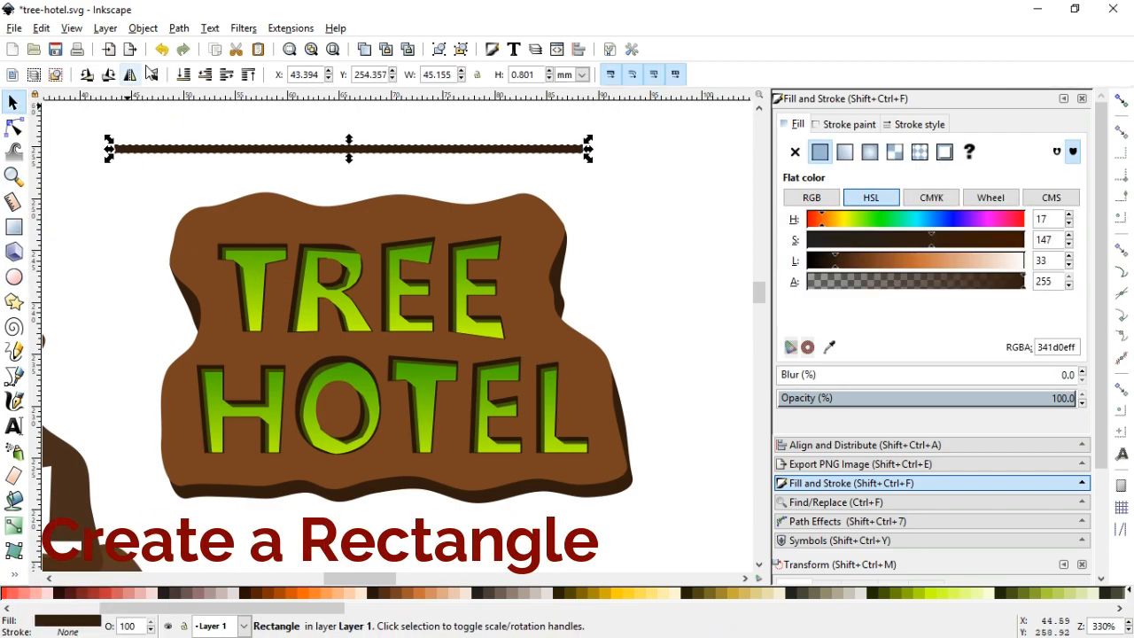
{"action": "left_click", "coordinate": [142, 29]}
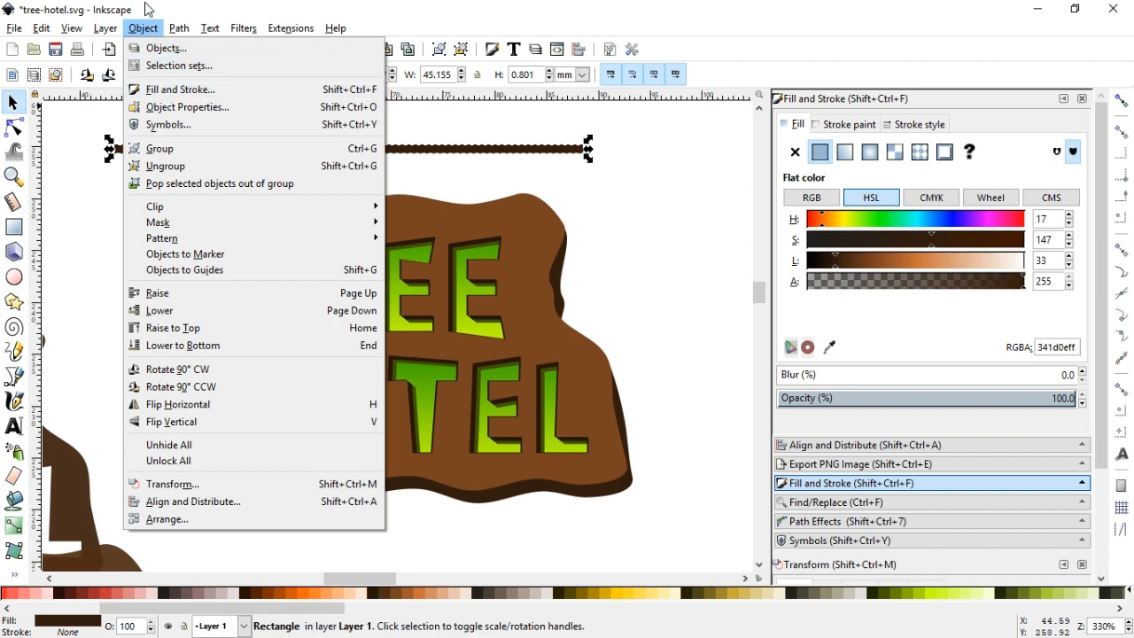
{"action": "left_click", "coordinate": [179, 29]}
{"action": "left_click", "coordinate": [185, 48]}
Add nodes along the thin bar's lower edge and pull a branch out from its middle down to the right.
{"action": "left_click", "coordinate": [14, 127]}
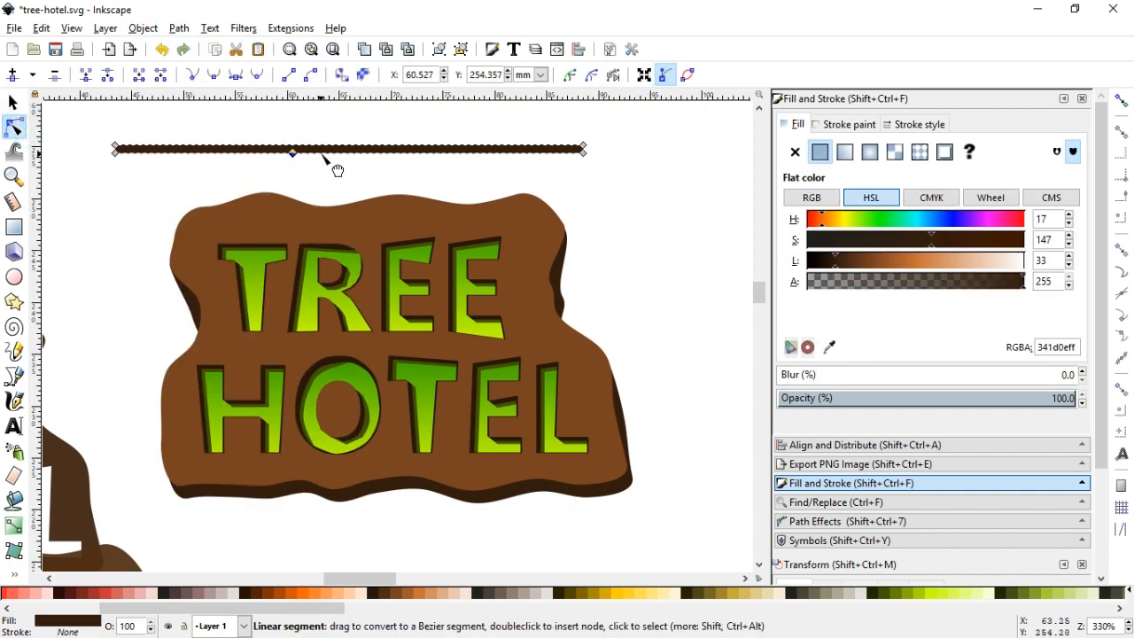
{"action": "double_click", "coordinate": [323, 153]}
{"action": "left_click_drag", "start_coordinate": [323, 153], "coordinate": [350, 159]}
{"action": "double_click", "coordinate": [588, 171]}
{"action": "double_click", "coordinate": [332, 159]}
{"action": "double_click", "coordinate": [442, 172]}
{"action": "left_click_drag", "start_coordinate": [442, 172], "coordinate": [592, 191]}
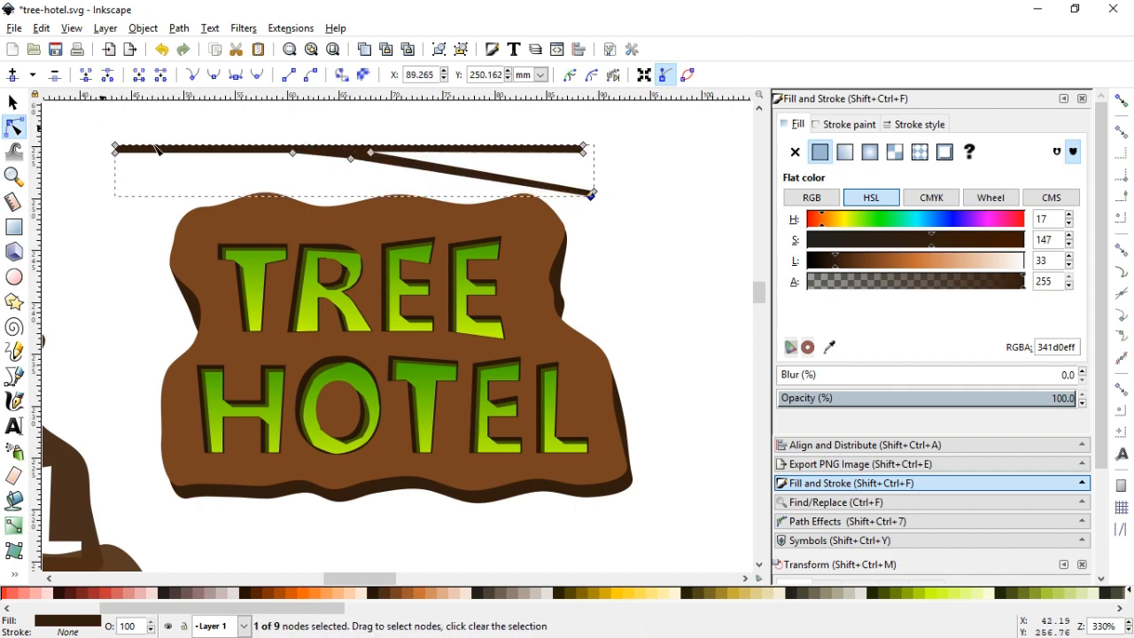
Add nodes to the twig's upper and lower edges, bend its left part upward and dip the top edge near the fork.
{"action": "left_click", "coordinate": [204, 144]}
{"action": "double_click", "coordinate": [202, 143]}
{"action": "double_click", "coordinate": [216, 150]}
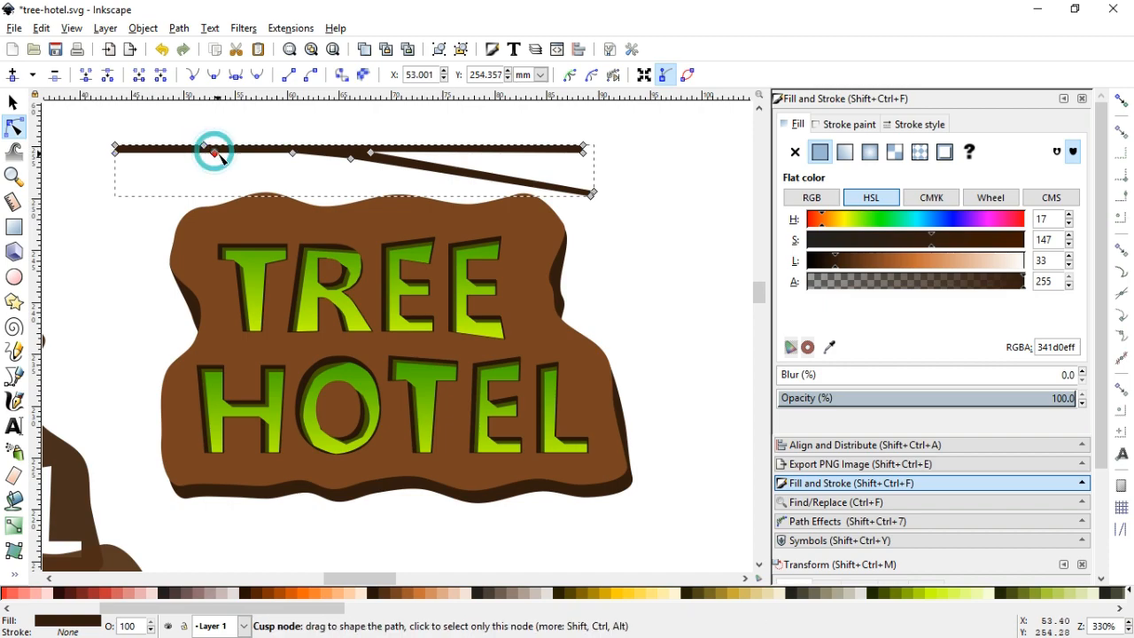
{"action": "left_click_drag", "start_coordinate": [188, 131], "coordinate": [215, 144]}
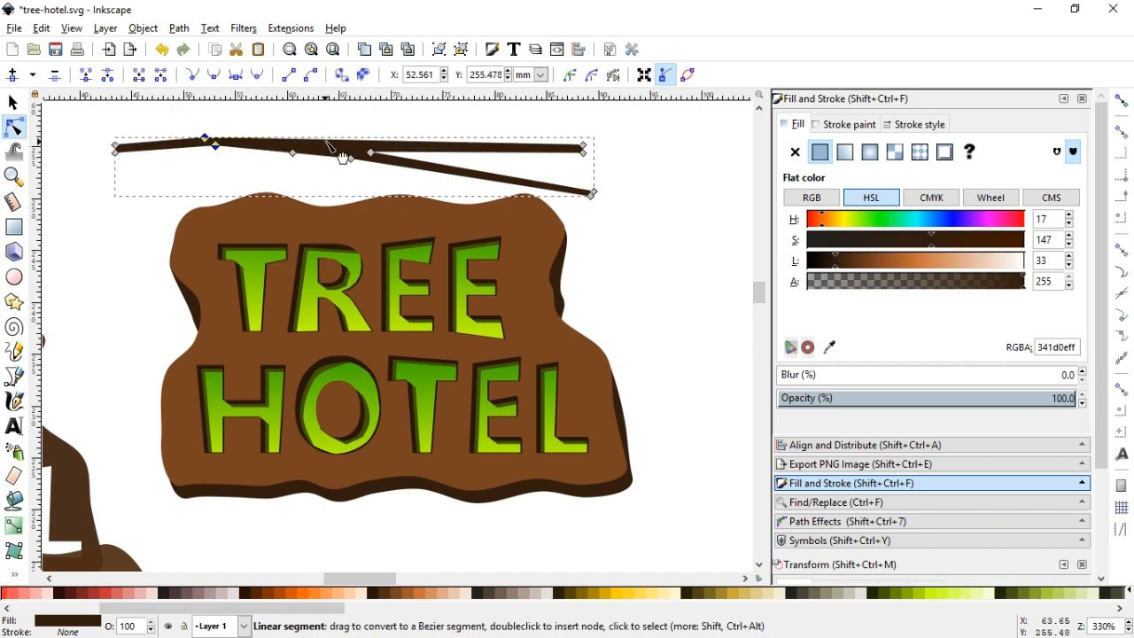
{"action": "double_click", "coordinate": [337, 141]}
{"action": "left_click_drag", "start_coordinate": [338, 142], "coordinate": [338, 147]}
{"action": "left_click", "coordinate": [14, 103]}
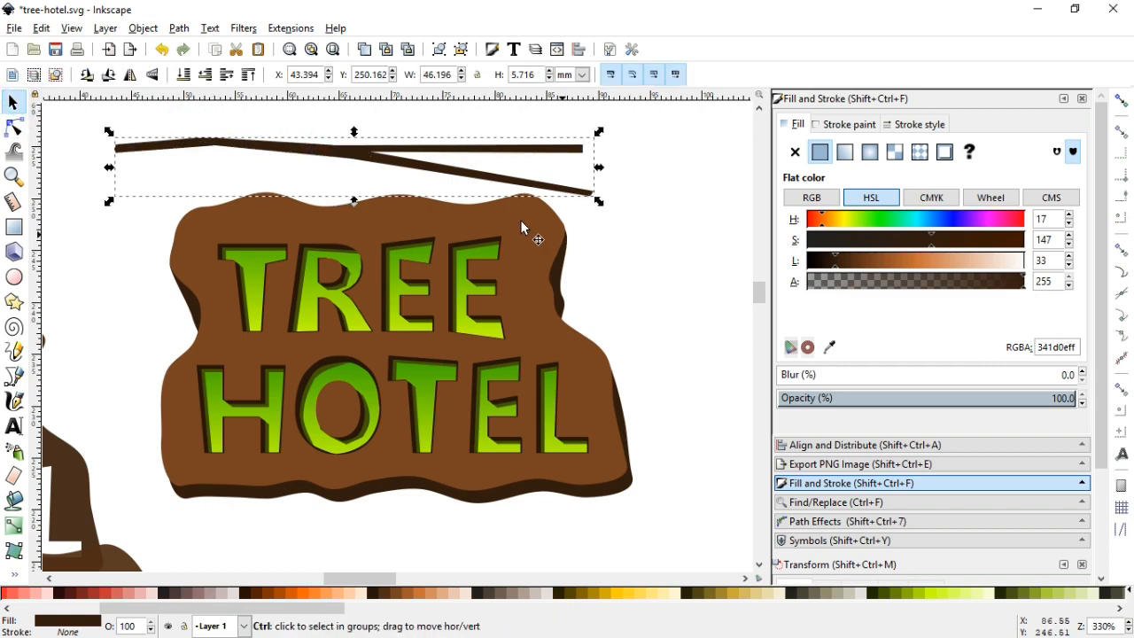
Duplicate the forked twig three times, placing the copies one below another over the TREE lettering.
{"action": "key", "text": "ctrl+d"}
{"action": "left_click_drag", "start_coordinate": [411, 172], "coordinate": [417, 222]}
{"action": "key", "text": "ctrl+d"}
{"action": "left_click_drag", "start_coordinate": [295, 200], "coordinate": [288, 285]}
{"action": "key", "text": "ctrl+d"}
{"action": "left_click", "coordinate": [291, 316]}
{"action": "key", "text": "ctrl+z"}
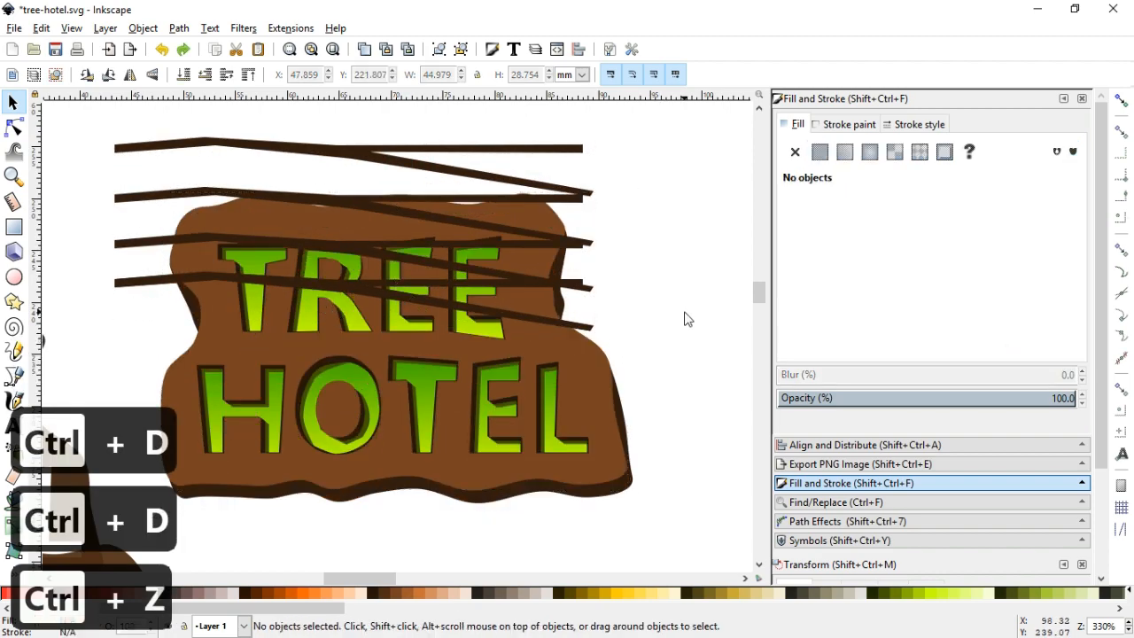
Add four more copies of the twig, spaced evenly down across the HOTEL lettering.
{"action": "key", "text": "minus"}
{"action": "left_click", "coordinate": [215, 306]}
{"action": "key", "text": "ctrl+d"}
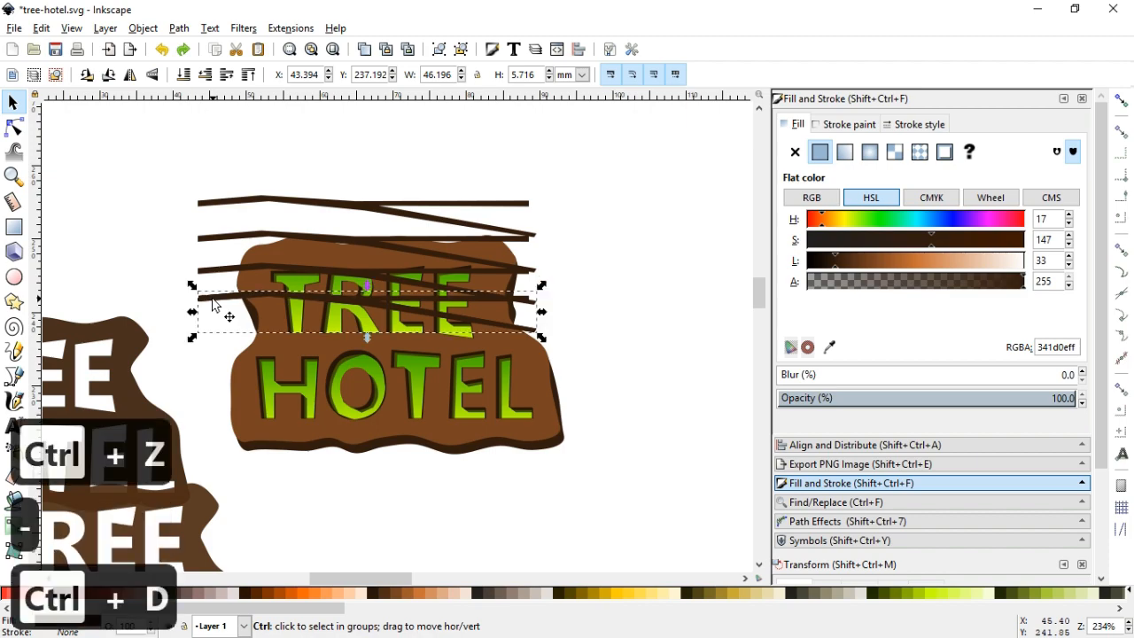
{"action": "left_click_drag", "start_coordinate": [218, 309], "coordinate": [221, 433]}
{"action": "key", "text": "ctrl+d"}
{"action": "key", "text": "ctrl+d"}
{"action": "key", "text": "ctrl+d"}
Stretch the four lowest twigs past the sign's right edge, the bottom three to about 54.0, 53.6 and 52.5 mm wide.
{"action": "left_click_drag", "start_coordinate": [542, 432], "coordinate": [581, 434]}
{"action": "left_click", "coordinate": [538, 401]}
{"action": "left_click_drag", "start_coordinate": [542, 402], "coordinate": [594, 405]}
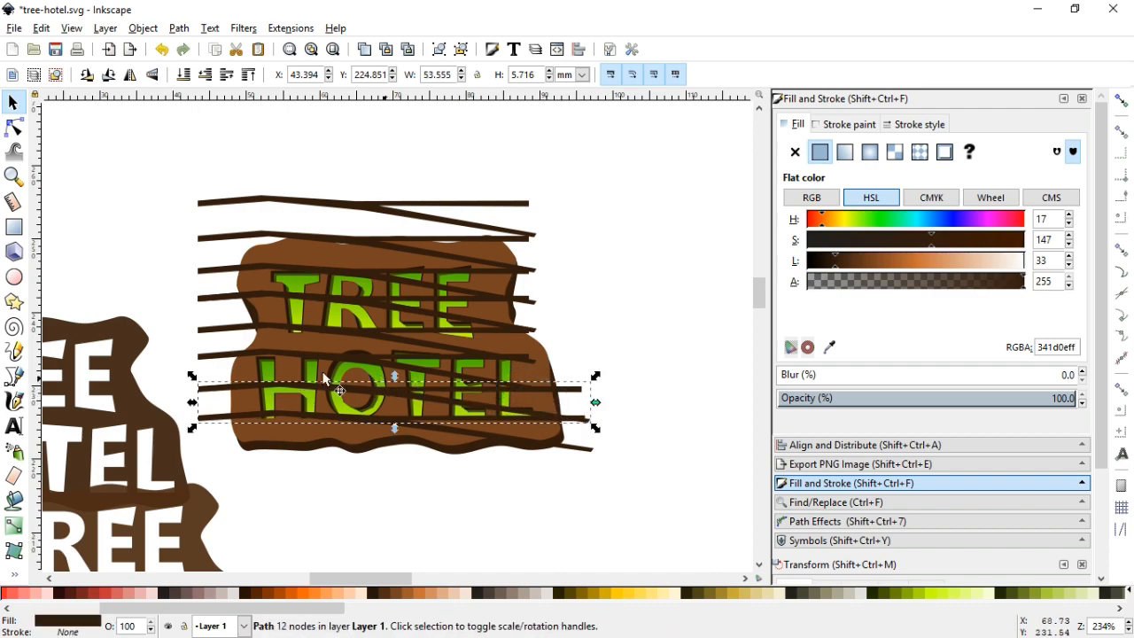
{"action": "left_click", "coordinate": [215, 357]}
{"action": "left_click_drag", "start_coordinate": [548, 374], "coordinate": [578, 343]}
{"action": "left_click", "coordinate": [228, 329]}
Flip the second, fourth, sixth and eighth twigs from the top horizontally.
{"action": "left_click", "coordinate": [213, 239]}
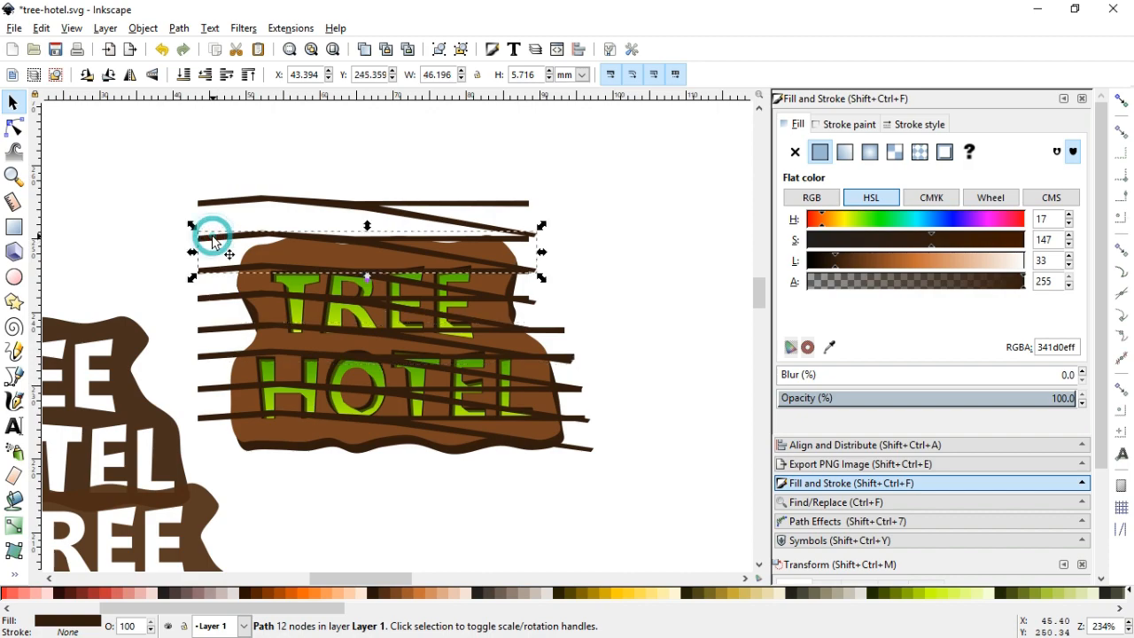
{"action": "left_click", "coordinate": [128, 75]}
{"action": "left_click", "coordinate": [229, 301]}
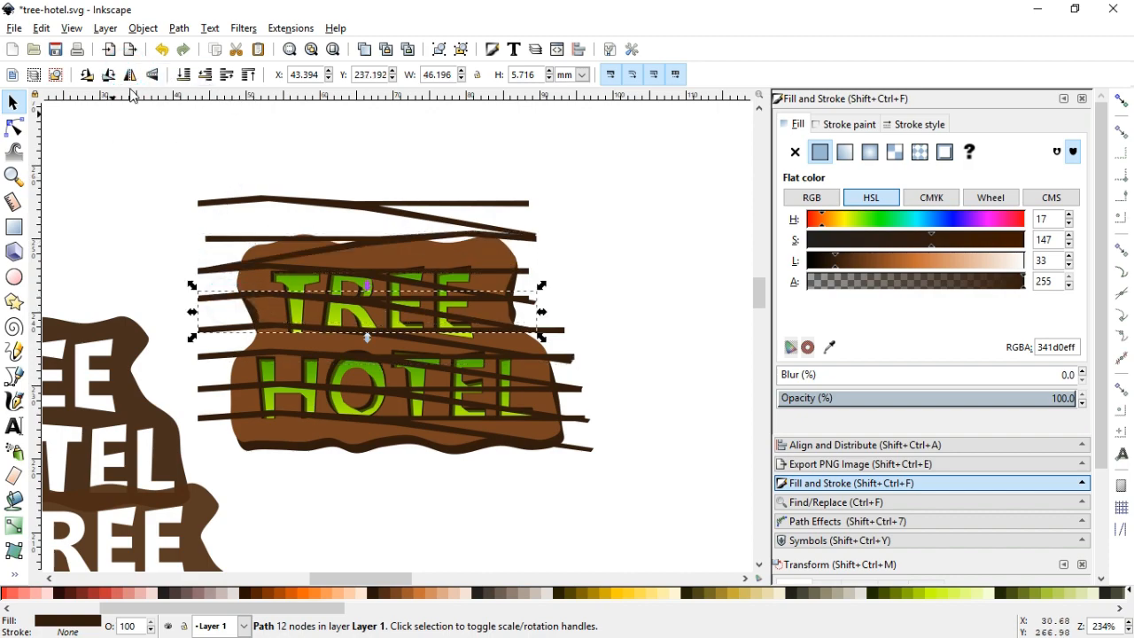
{"action": "left_click", "coordinate": [129, 75]}
{"action": "left_click", "coordinate": [220, 355]}
{"action": "left_click", "coordinate": [152, 74]}
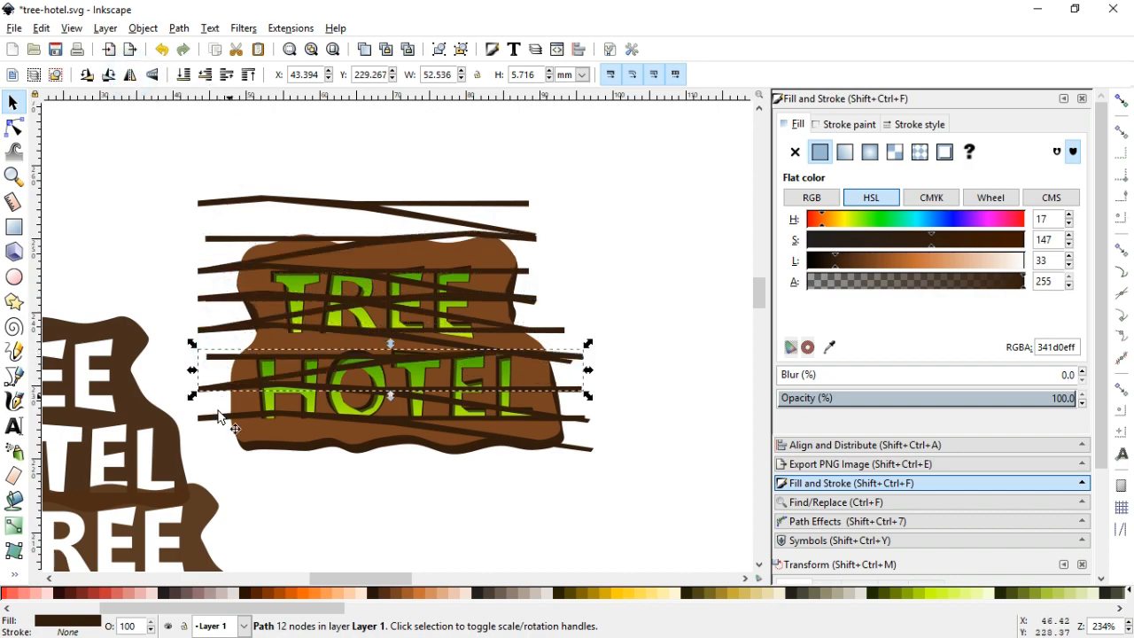
{"action": "left_click", "coordinate": [203, 414]}
{"action": "left_click", "coordinate": [131, 76]}
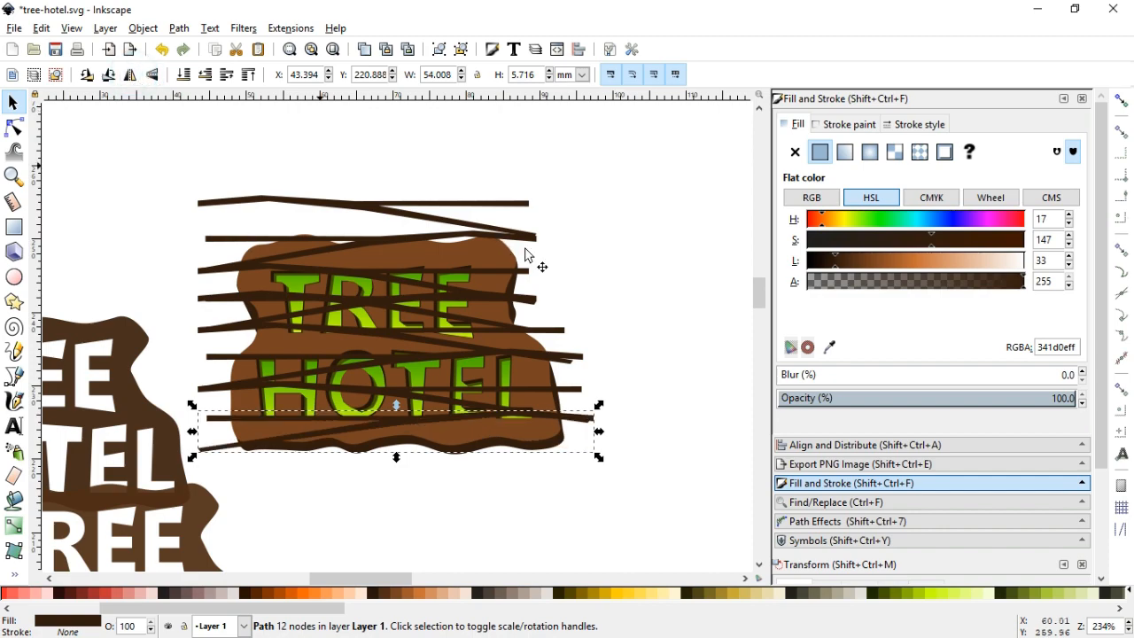
Widen all eight twigs together to about 63.3 mm so they extend well past the sign's right edge.
{"action": "left_click", "coordinate": [230, 200]}
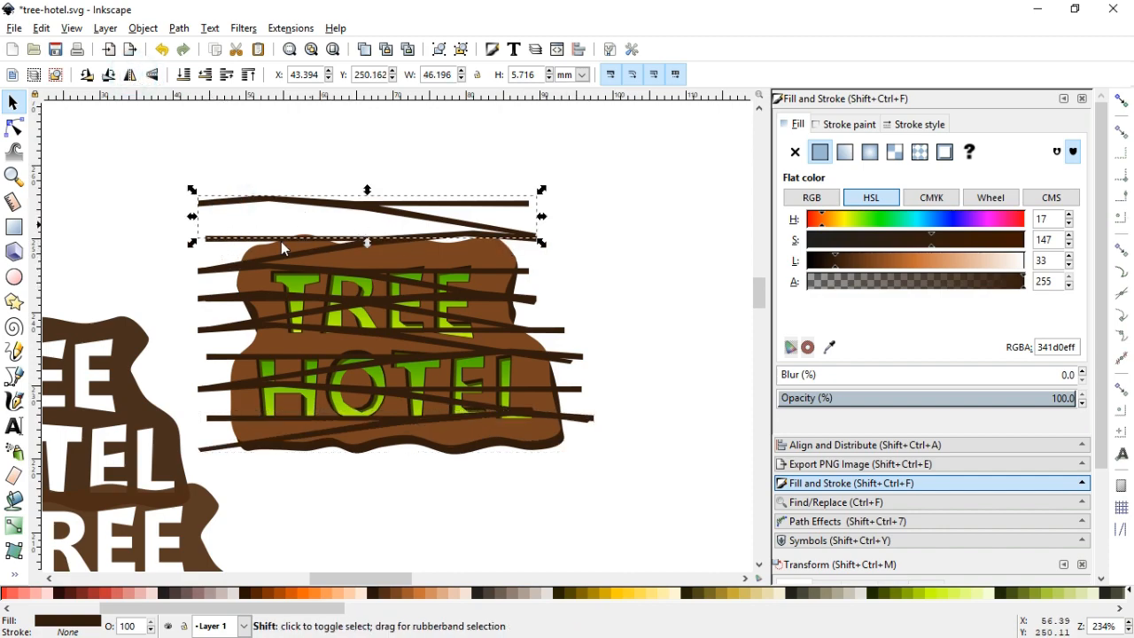
{"action": "left_click", "coordinate": [213, 268], "text": "shift"}
{"action": "left_click", "coordinate": [215, 301], "text": "shift"}
{"action": "left_click", "coordinate": [215, 329], "text": "shift"}
{"action": "left_click", "coordinate": [215, 356], "text": "shift"}
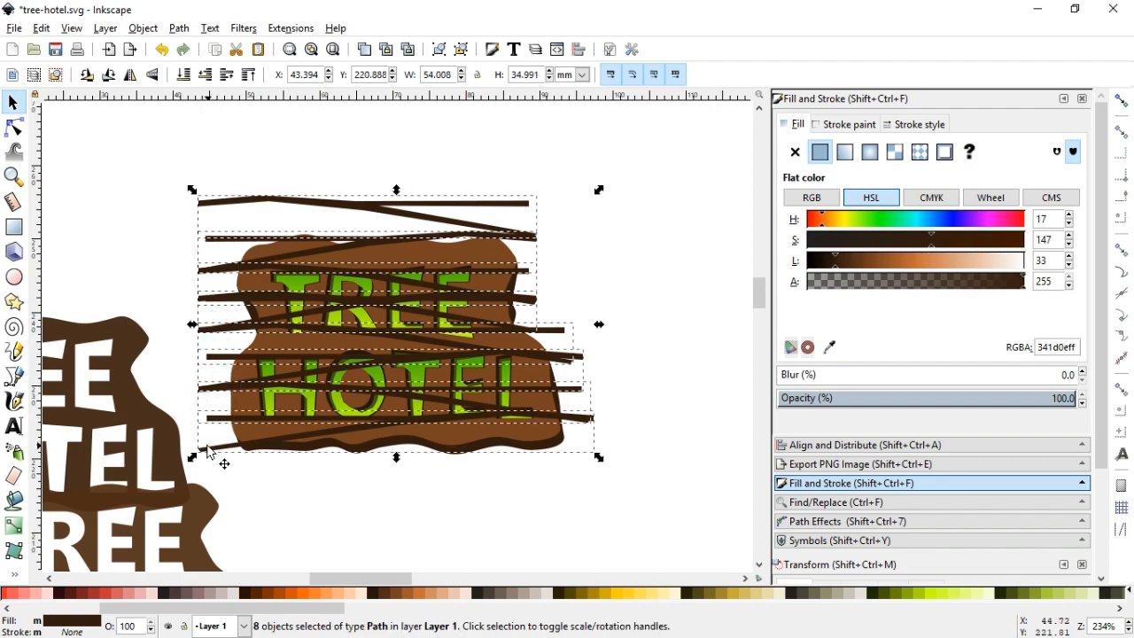
{"action": "left_click_drag", "start_coordinate": [600, 324], "coordinate": [667, 329]}
Union the eight twigs into one path and squash it vertically to about 24.6 mm tall over the lettering.
{"action": "left_click", "coordinate": [179, 32]}
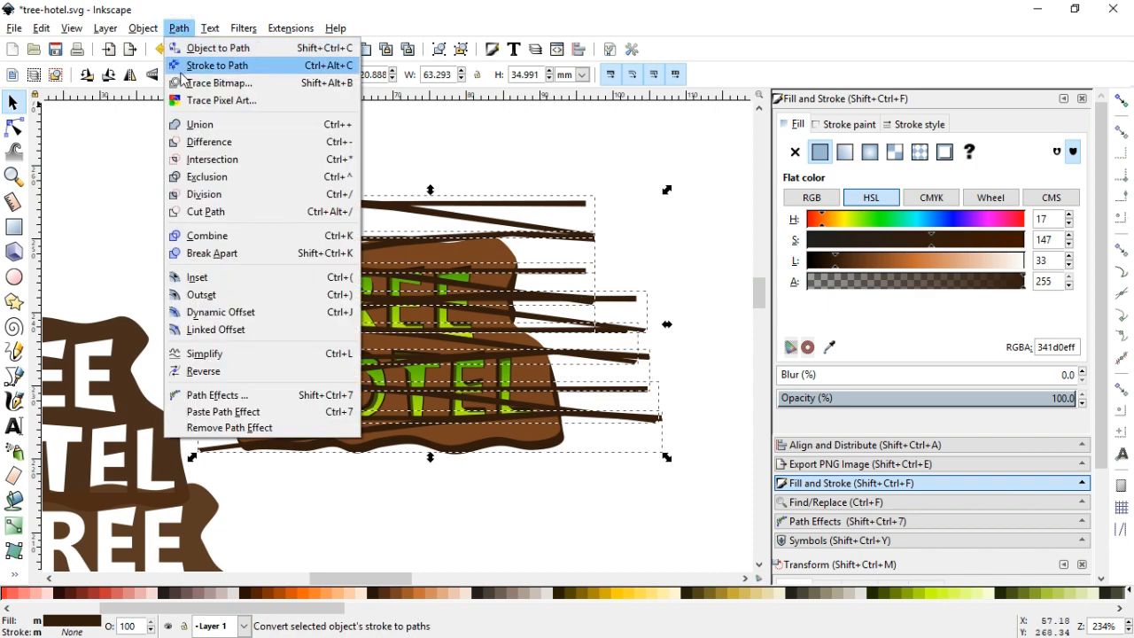
{"action": "left_click", "coordinate": [193, 121]}
{"action": "left_click_drag", "start_coordinate": [429, 191], "coordinate": [427, 245]}
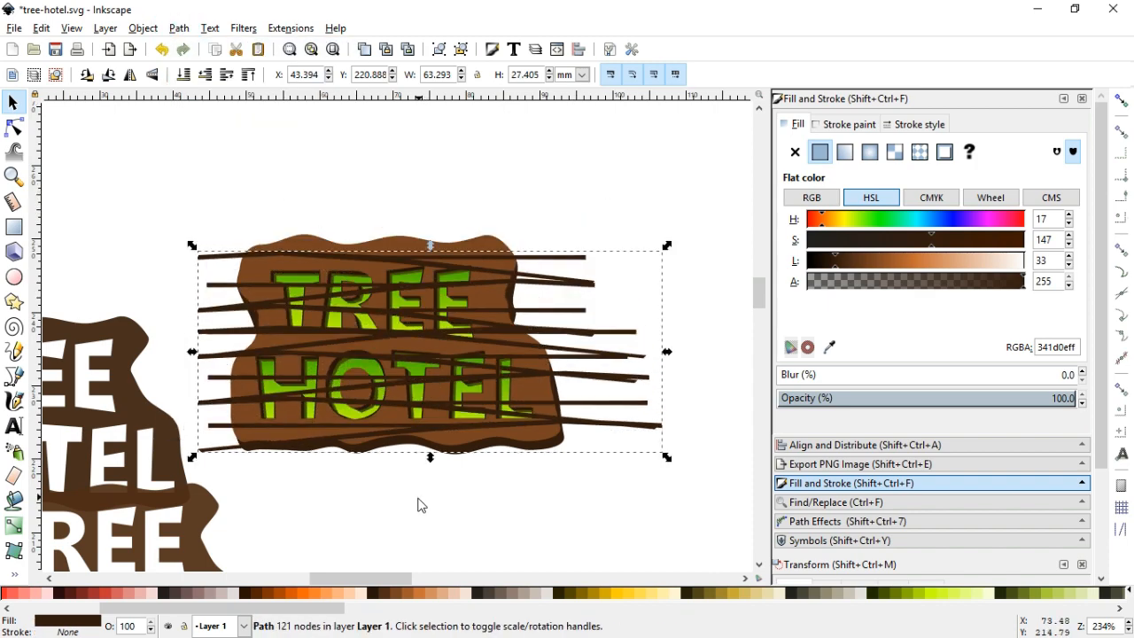
{"action": "left_click_drag", "start_coordinate": [430, 458], "coordinate": [428, 431]}
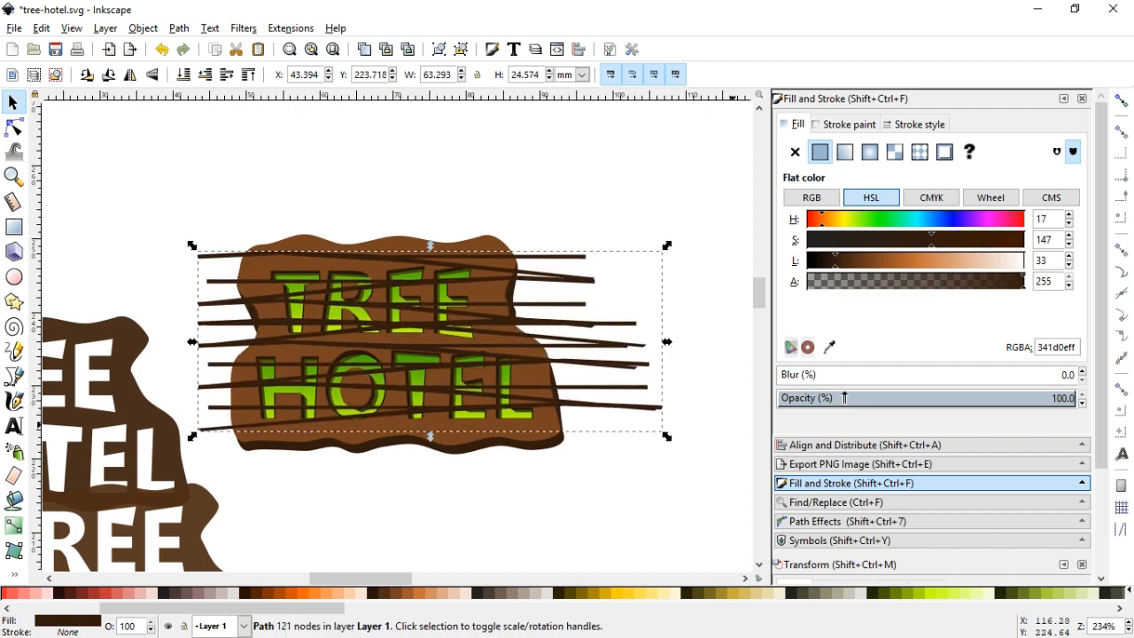
Duplicate the brown sign face and raise the combined twig path to the top.
{"action": "left_click", "coordinate": [493, 238]}
{"action": "key", "text": "ctrl+d"}
{"action": "left_click", "coordinate": [583, 213]}
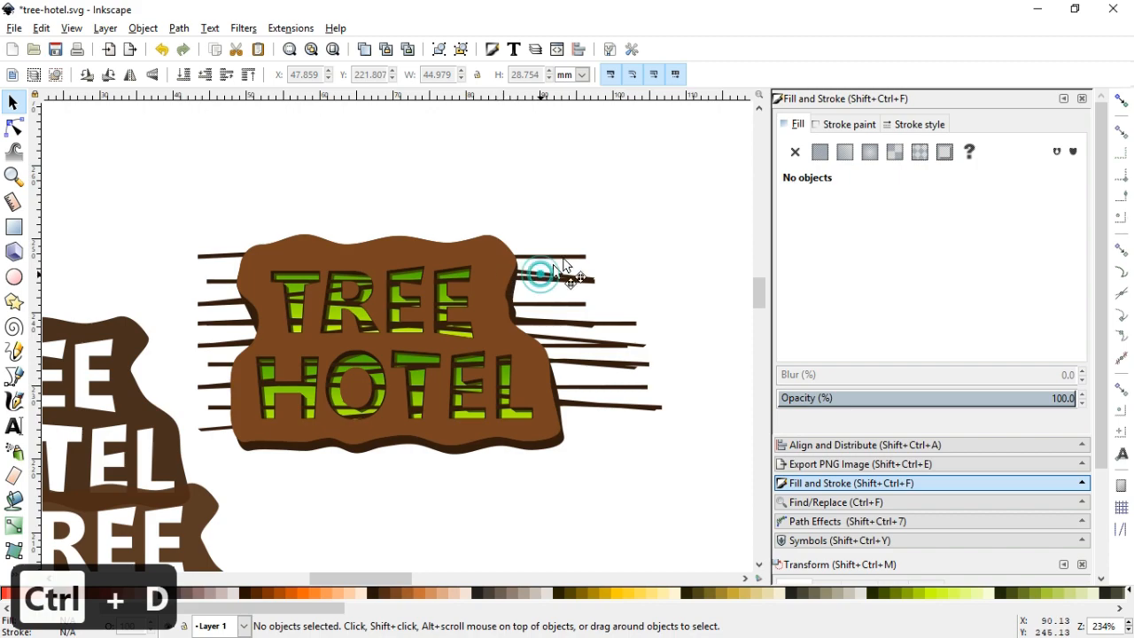
{"action": "left_click", "coordinate": [541, 275]}
{"action": "left_click", "coordinate": [143, 28]}
{"action": "left_click", "coordinate": [155, 328]}
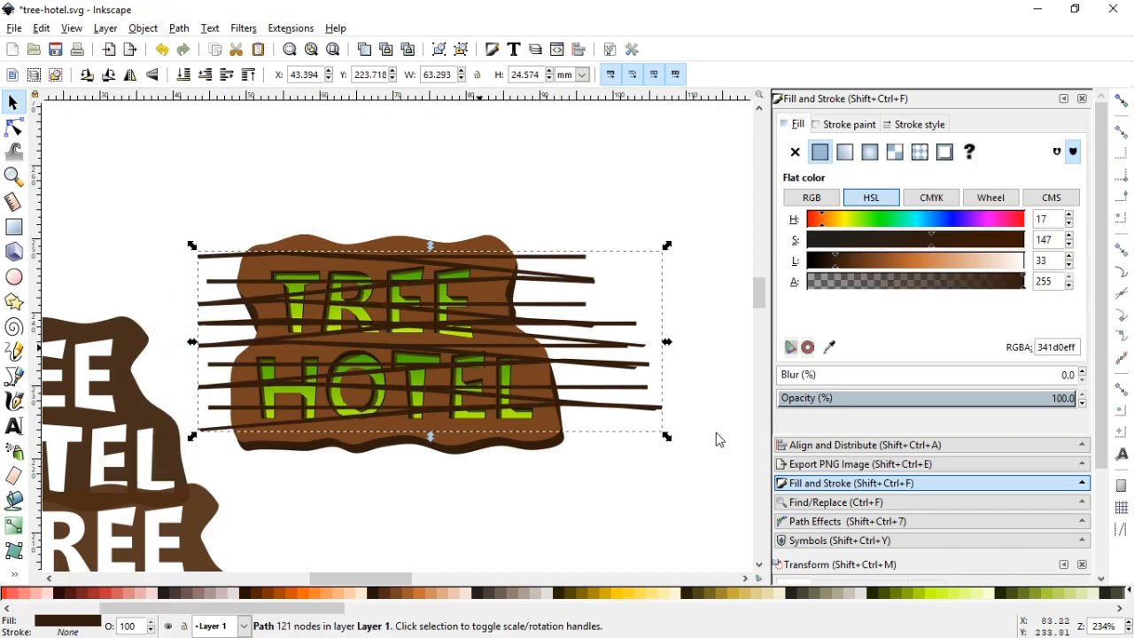
Blur the combined twig path by about 1.9%.
{"action": "left_click_drag", "start_coordinate": [788, 376], "coordinate": [791, 379]}
{"action": "key", "text": "End"}
{"action": "key", "text": "Escape"}
Raise the duplicated sign face to the top and clip the blurred twigs to its outline.
{"action": "left_click", "coordinate": [278, 249]}
{"action": "left_click", "coordinate": [142, 29]}
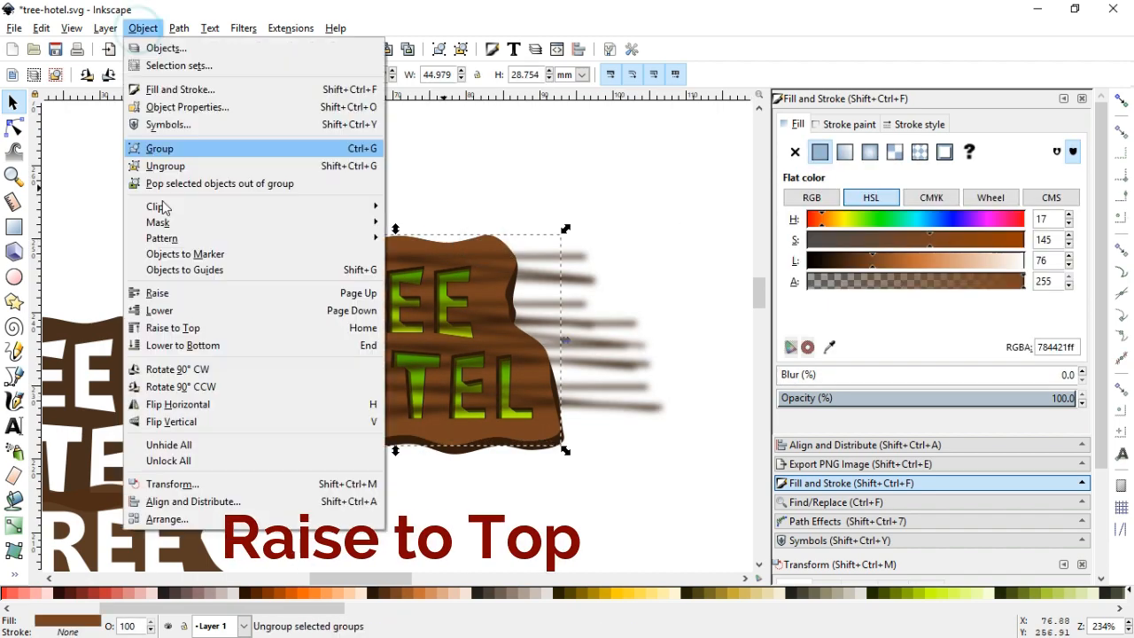
{"action": "left_click", "coordinate": [155, 324]}
{"action": "left_click", "coordinate": [574, 281], "text": "shift"}
{"action": "left_click", "coordinate": [142, 28]}
{"action": "left_click", "coordinate": [403, 208]}
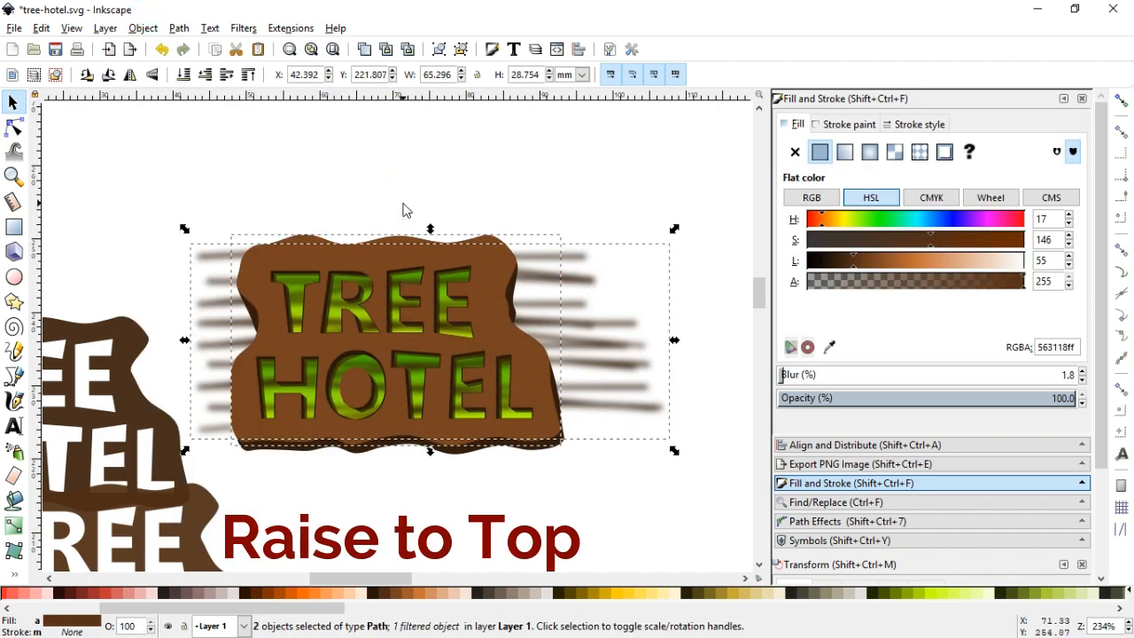
{"action": "left_click", "coordinate": [143, 28]}
{"action": "left_click", "coordinate": [407, 208]}
{"action": "left_click", "coordinate": [519, 244]}
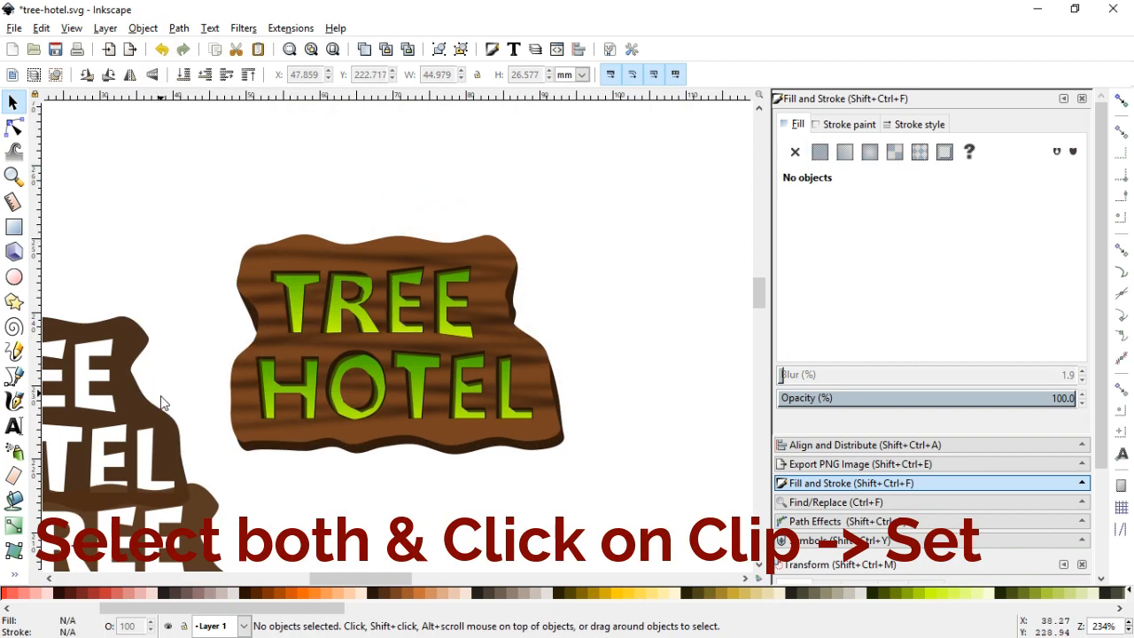
Delete the leftover dark brown sign copies beside the finished logo.
{"action": "left_click_drag", "start_coordinate": [154, 430], "coordinate": [103, 518]}
{"action": "key", "text": "Delete"}
{"action": "left_click", "coordinate": [189, 489]}
{"action": "key", "text": "Delete"}
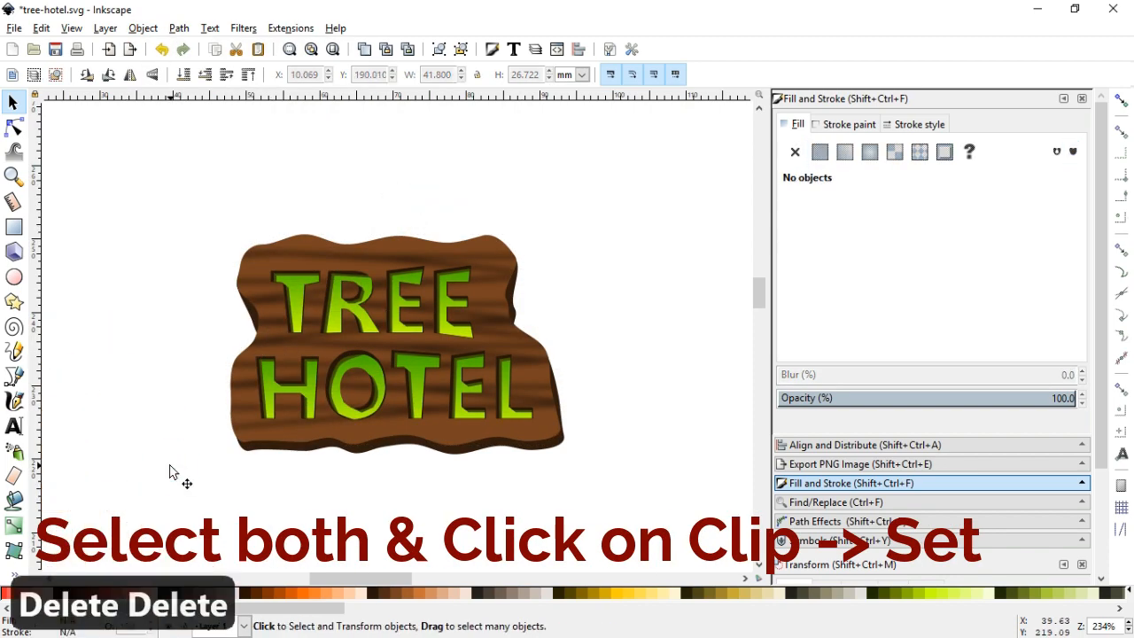
{"action": "key", "text": "z"}
{"action": "left_click_drag", "start_coordinate": [199, 199], "coordinate": [611, 493]}
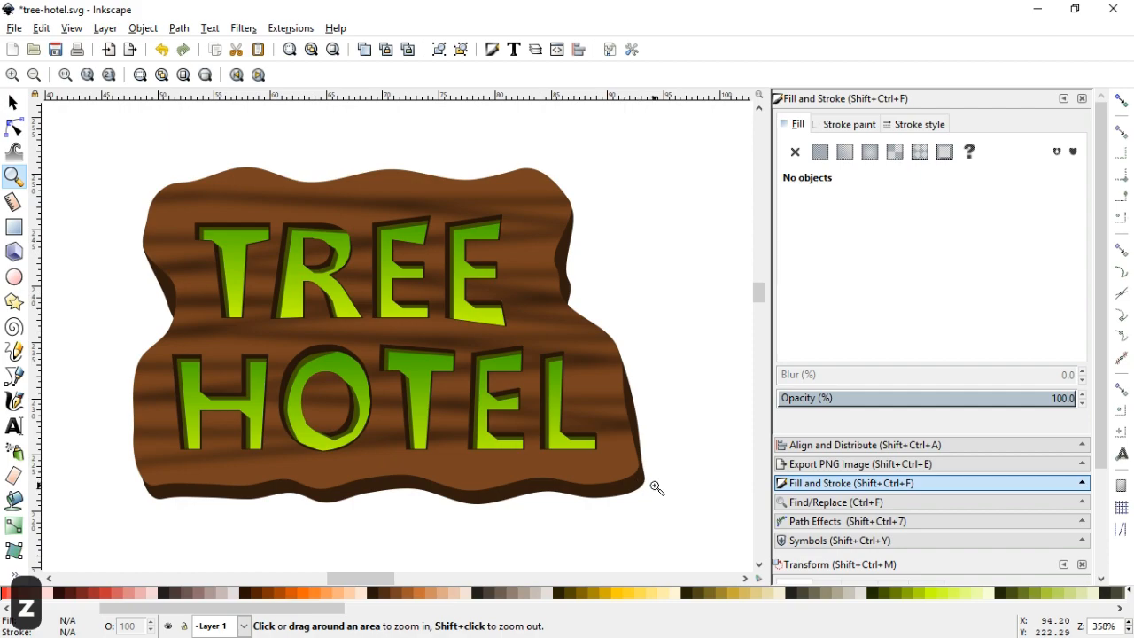
{"action": "key", "text": "minus"}
{"action": "key", "text": "minus"}
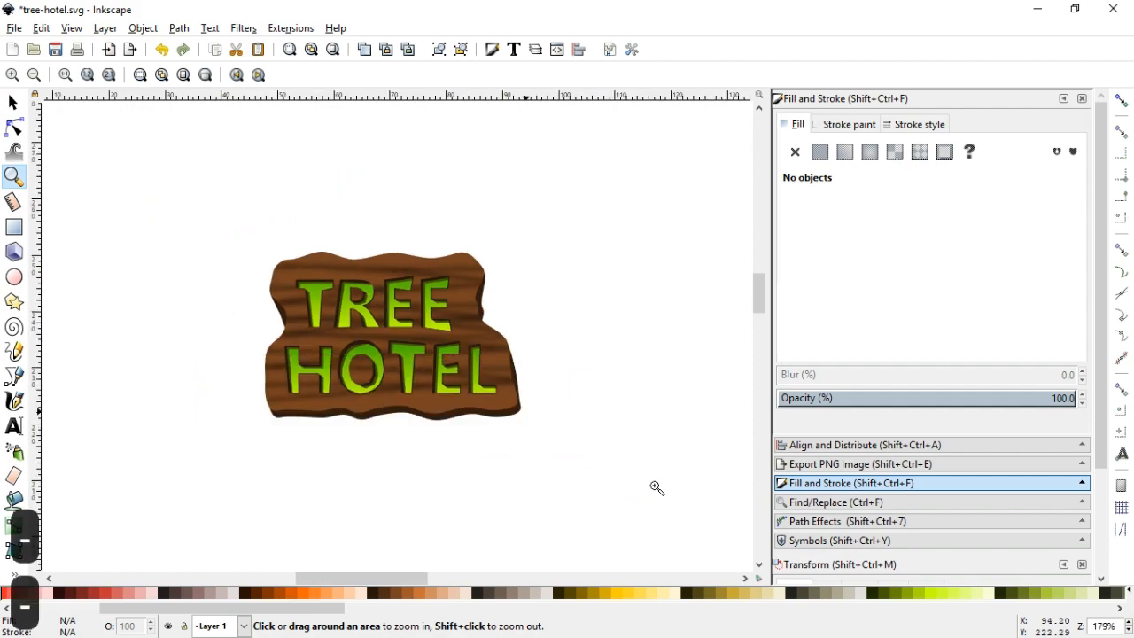